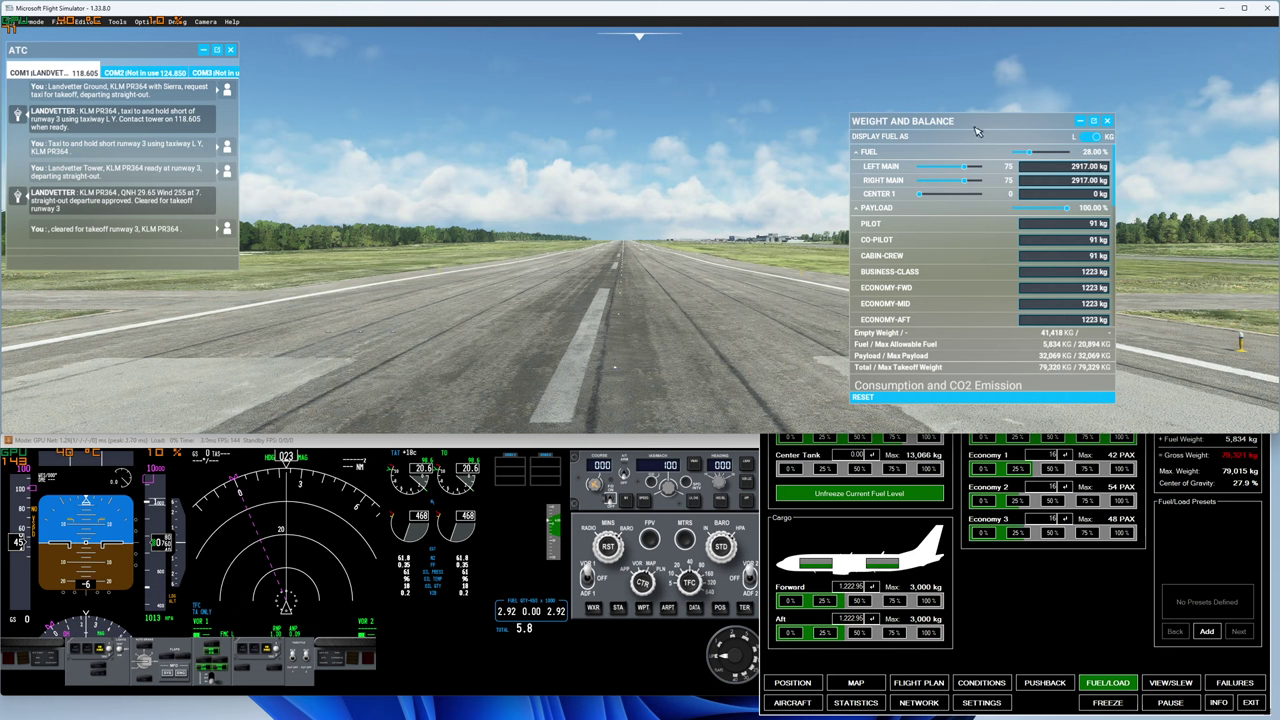
- Set the overall payload in the Weight and Balance window to 48%
{"action": "mouse_move", "coordinate": [1062, 208]}
{"action": "left_mouse_down"}
{"action": "mouse_move", "coordinate": [1012, 209]}
{"action": "mouse_move", "coordinate": [1081, 208]}
{"action": "left_mouse_up"}
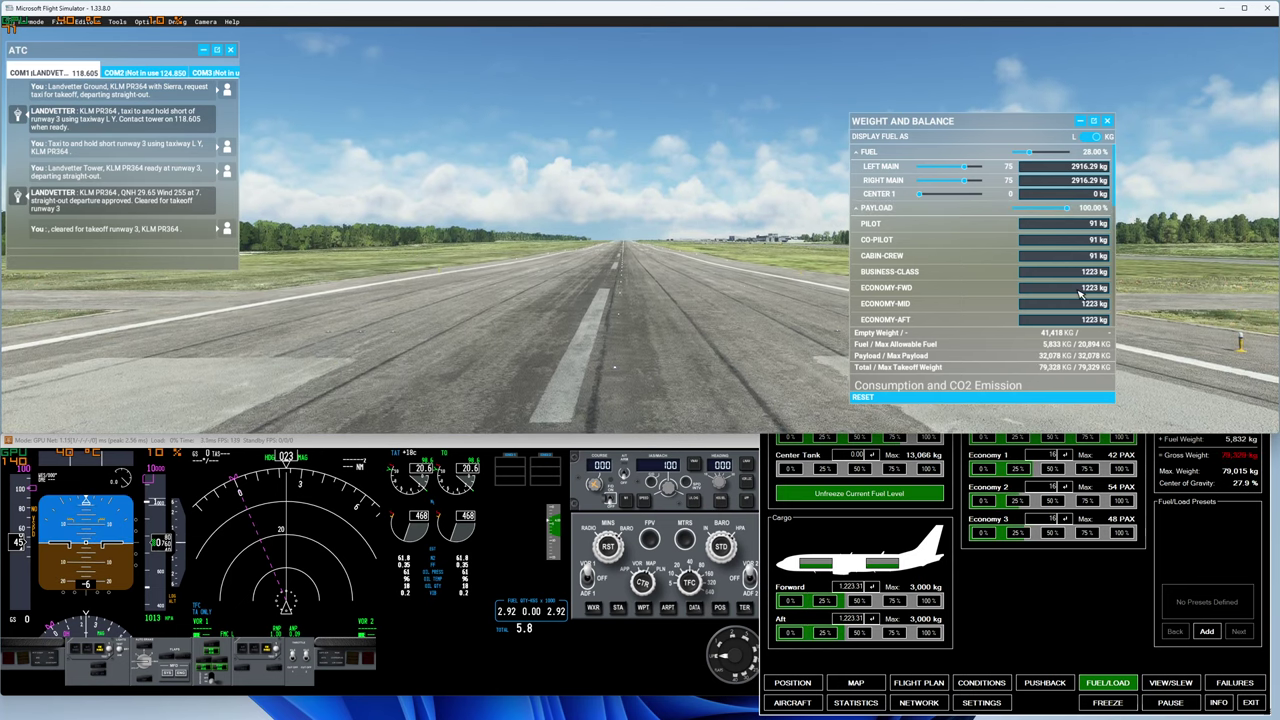
{"action": "mouse_move", "coordinate": [1070, 213]}
{"action": "left_mouse_down"}
{"action": "mouse_move", "coordinate": [1020, 215]}
{"action": "mouse_move", "coordinate": [1068, 210]}
{"action": "left_mouse_up"}
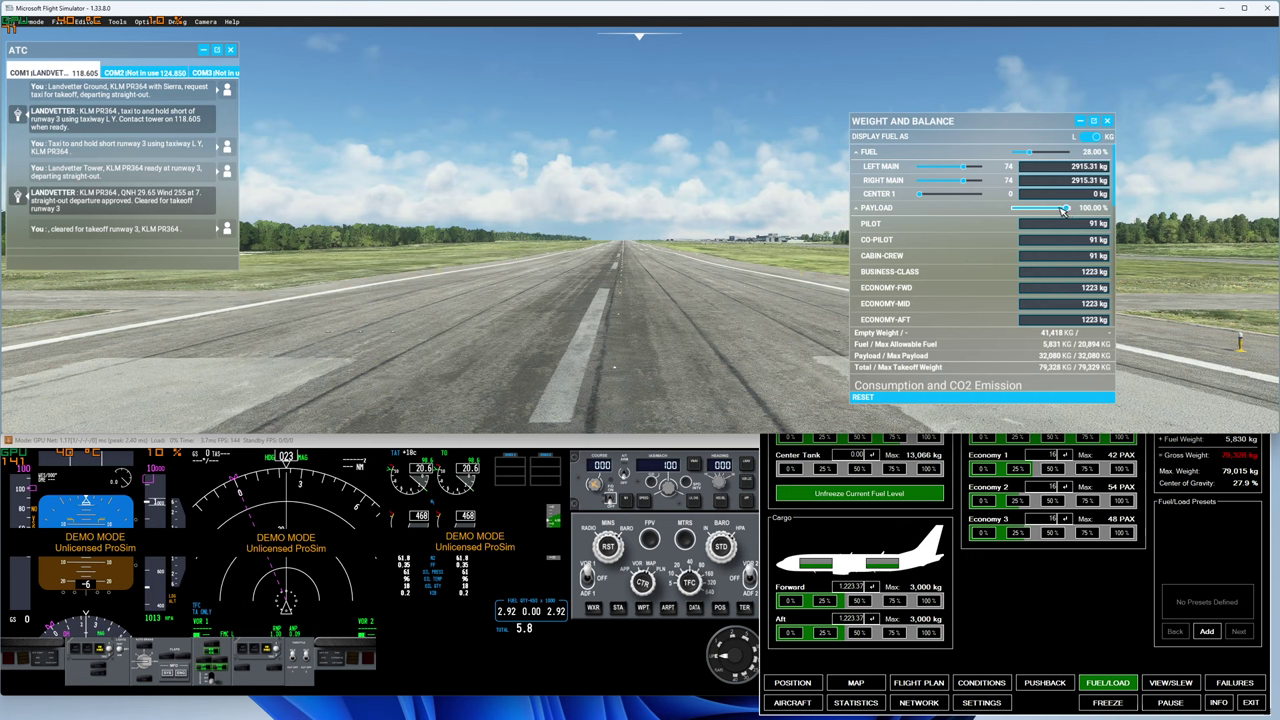
{"action": "left_click_drag", "start_coordinate": [1063, 210], "coordinate": [1038, 210]}
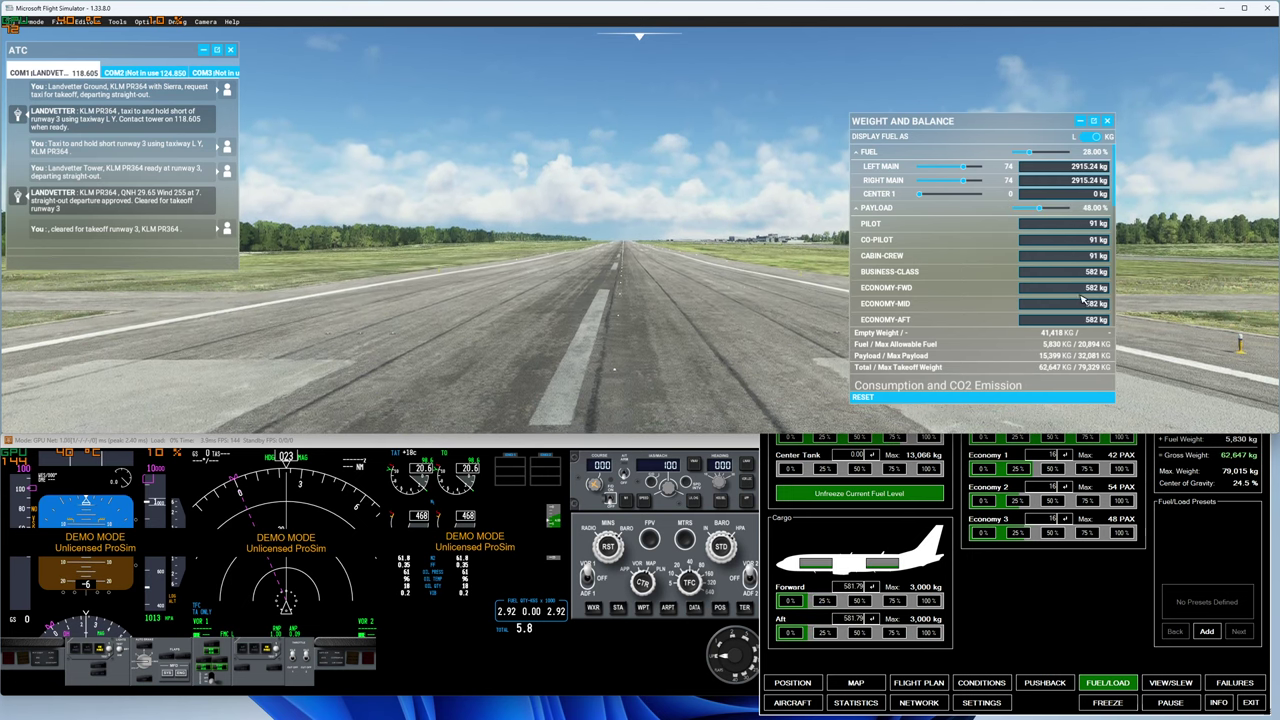
- Examine the payload station weights in Weight and Balance, from the crew and cabin entries down to DUMMY20
{"action": "scroll", "coordinate": [1070, 292], "scroll_direction": "down", "scroll_amount": 10}
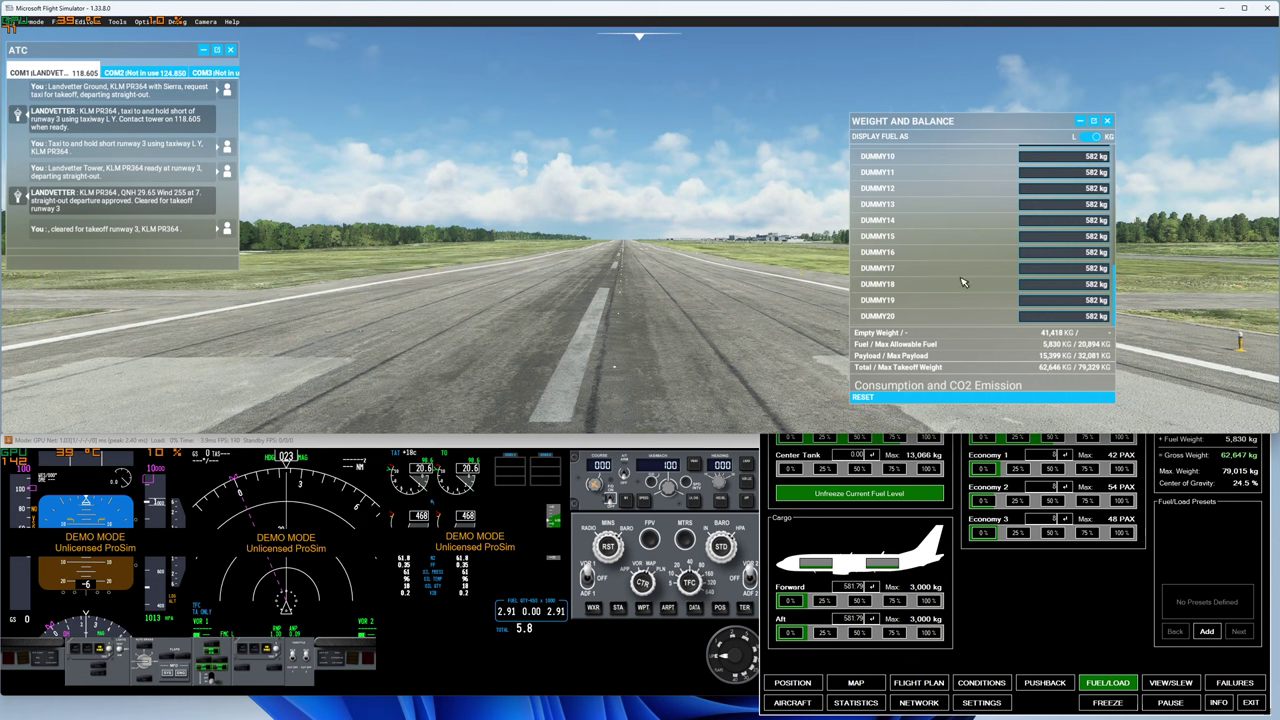
{"action": "scroll", "coordinate": [945, 260], "scroll_direction": "up", "scroll_amount": 3}
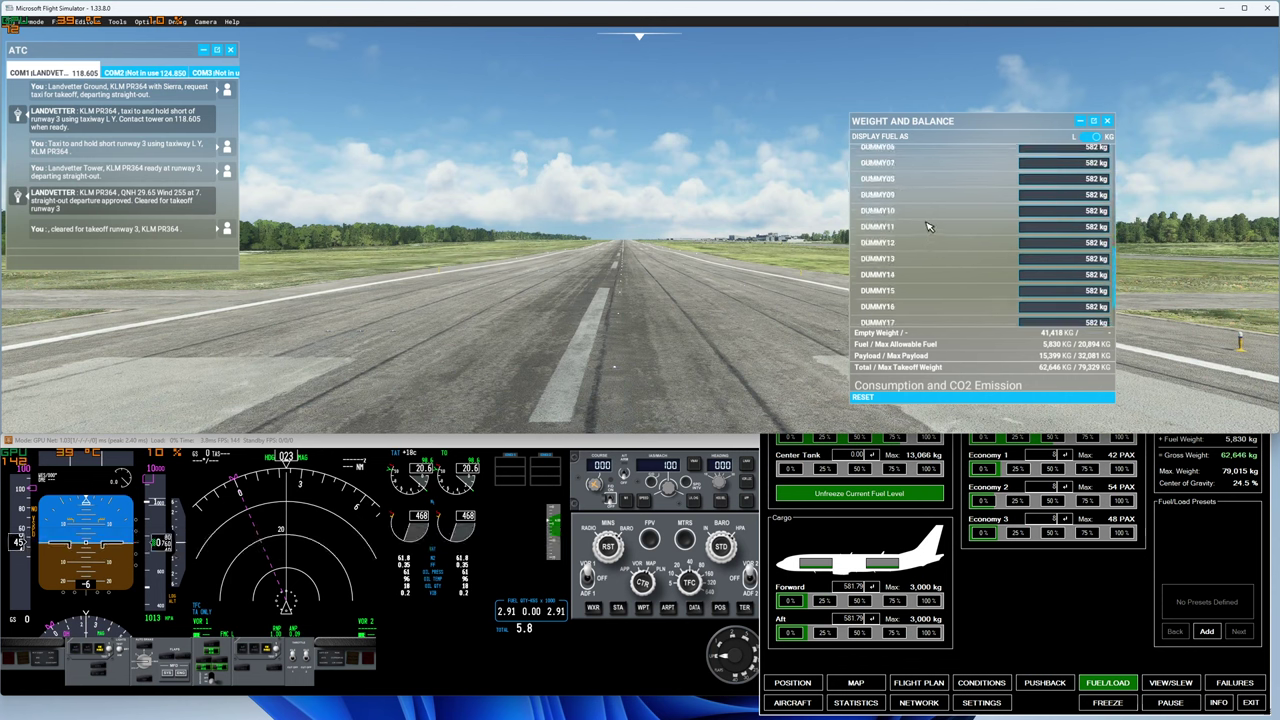
{"action": "scroll", "coordinate": [928, 226], "scroll_direction": "down", "scroll_amount": 3}
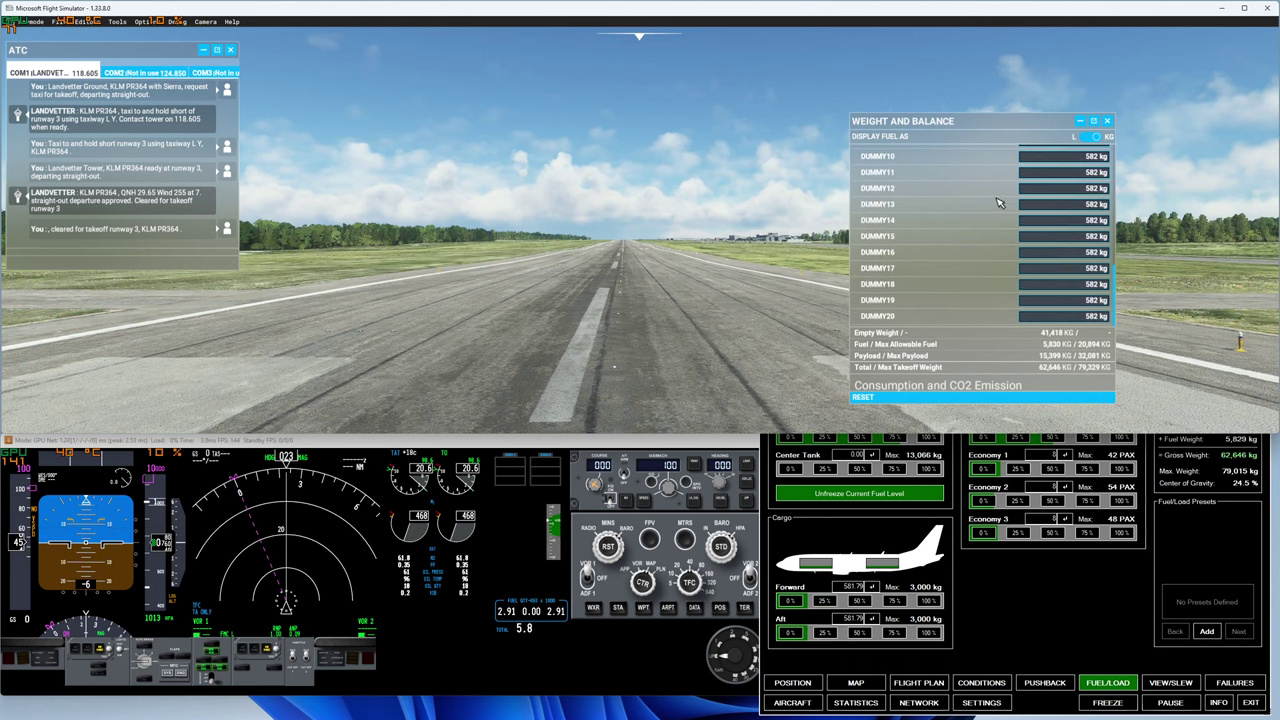
{"action": "scroll", "coordinate": [990, 255], "scroll_direction": "up", "scroll_amount": 10}
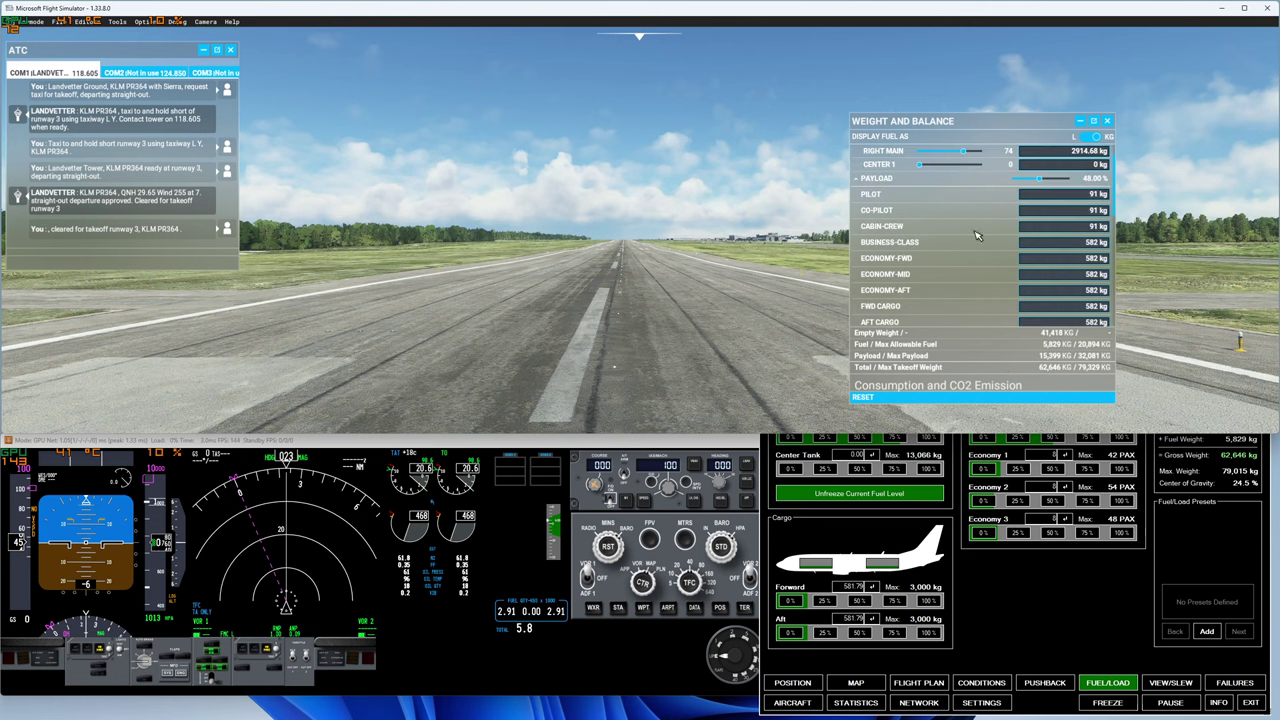
{"action": "scroll", "coordinate": [970, 270], "scroll_direction": "down", "scroll_amount": 12}
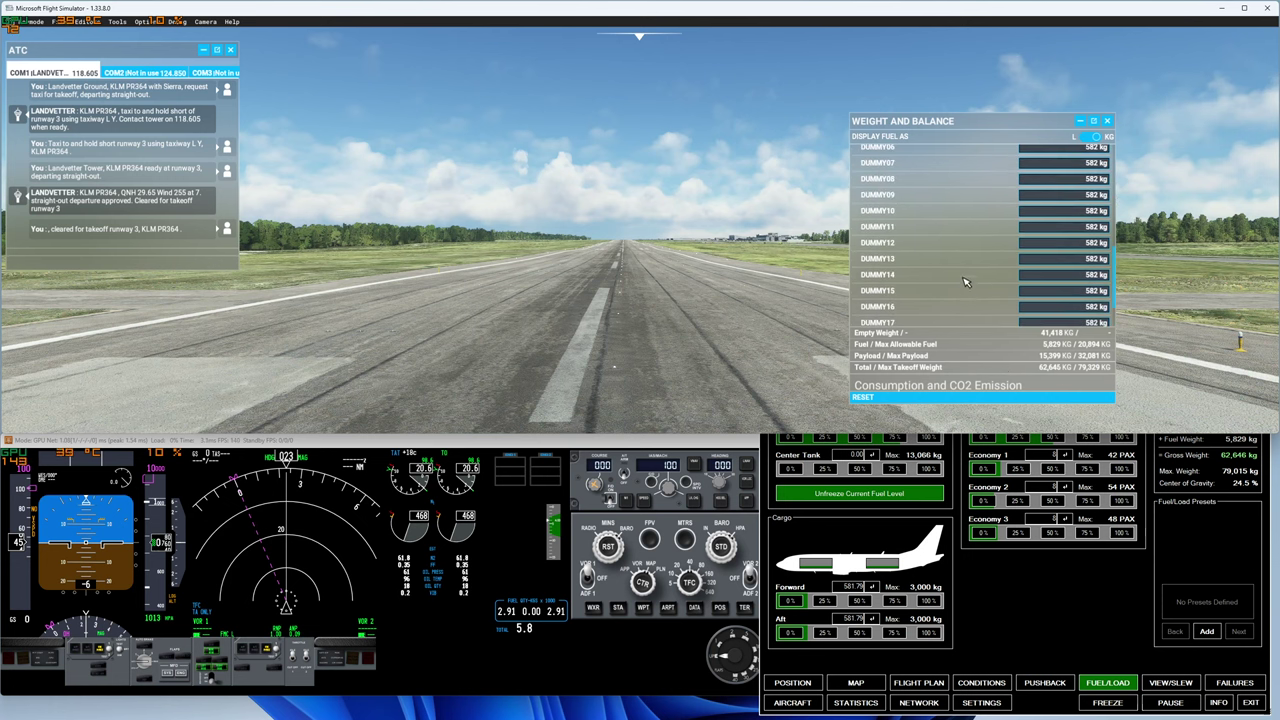
{"action": "scroll", "coordinate": [960, 275], "scroll_direction": "up", "scroll_amount": 10}
{"action": "scroll", "coordinate": [953, 260], "scroll_direction": "down", "scroll_amount": 3}
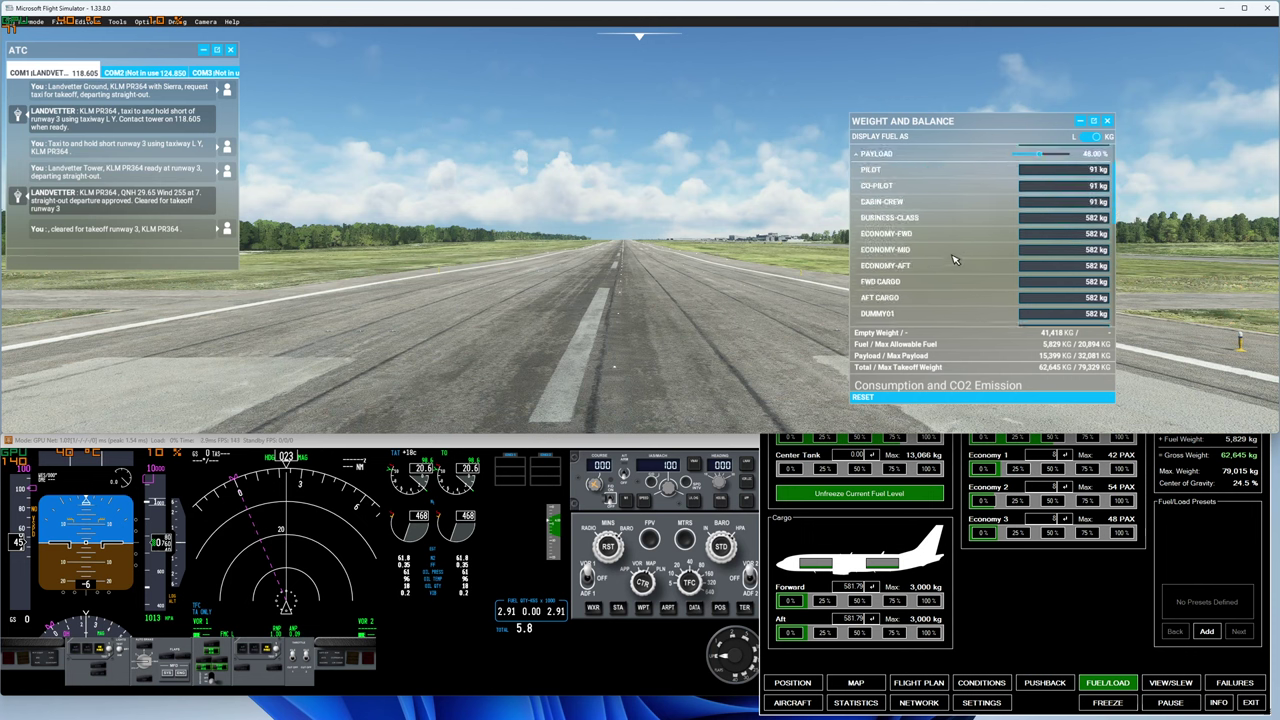
{"action": "scroll", "coordinate": [953, 260], "scroll_direction": "up", "scroll_amount": 1}
{"action": "scroll", "coordinate": [953, 260], "scroll_direction": "down", "scroll_amount": 6}
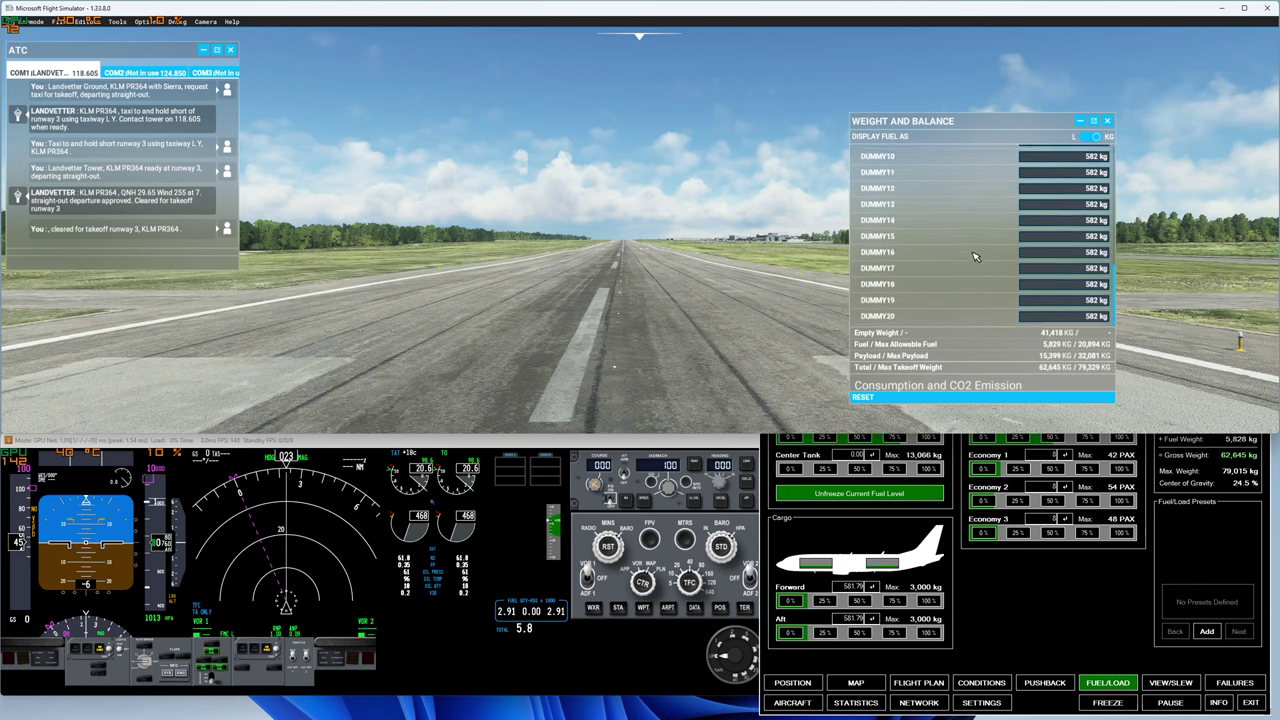
{"action": "scroll", "coordinate": [975, 257], "scroll_direction": "up", "scroll_amount": 12}
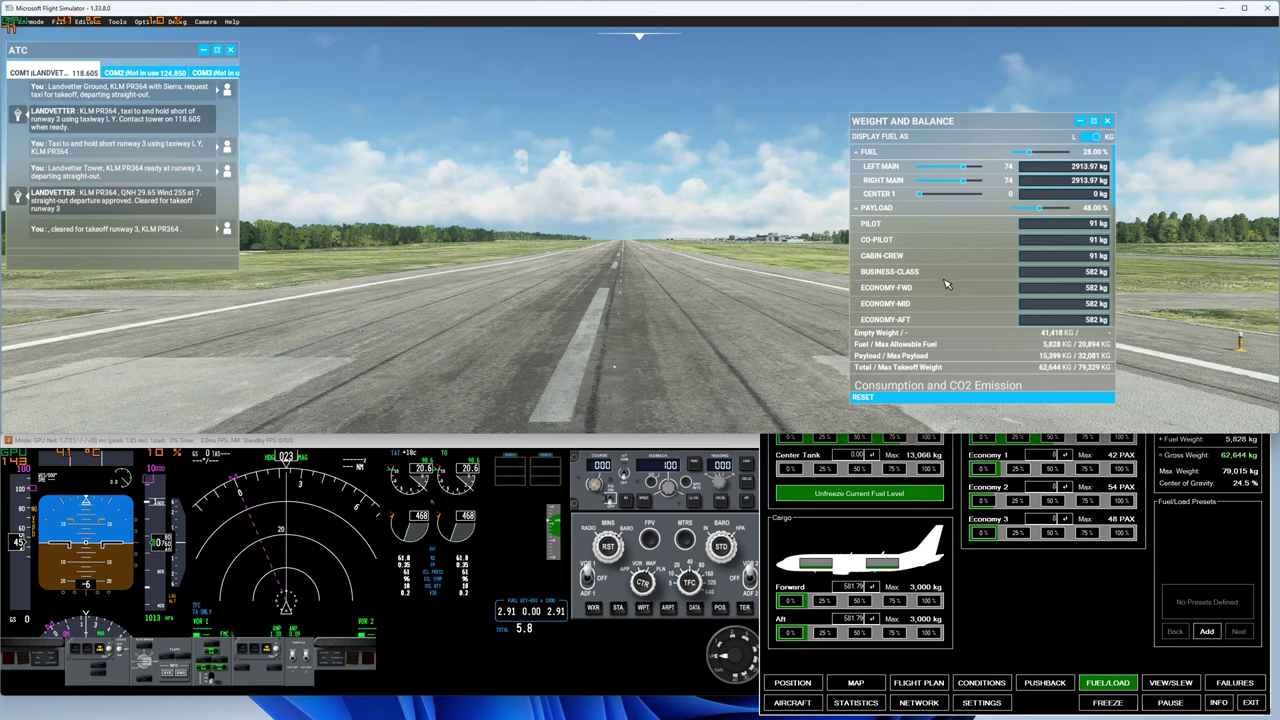
{"action": "scroll", "coordinate": [975, 278], "scroll_direction": "down", "scroll_amount": 10}
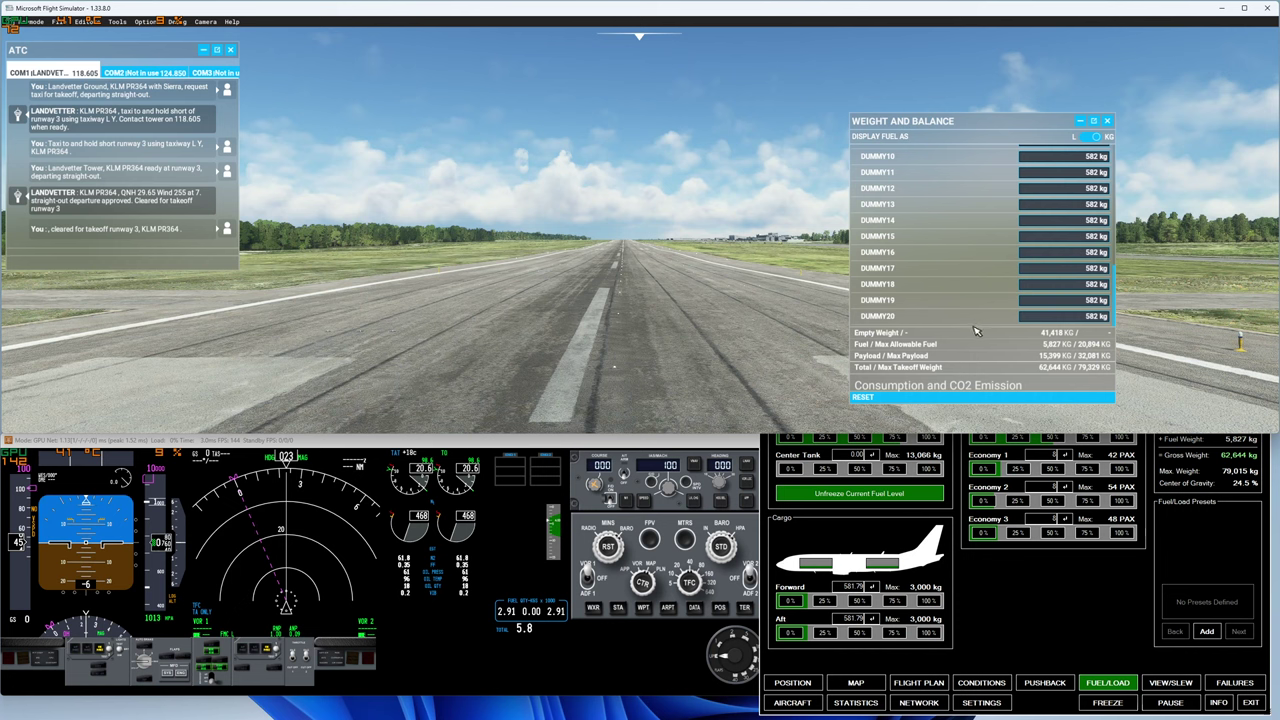
{"action": "scroll", "coordinate": [974, 284], "scroll_direction": "up", "scroll_amount": 5}
{"action": "scroll", "coordinate": [971, 271], "scroll_direction": "down", "scroll_amount": 4}
{"action": "scroll", "coordinate": [972, 290], "scroll_direction": "up", "scroll_amount": 9}
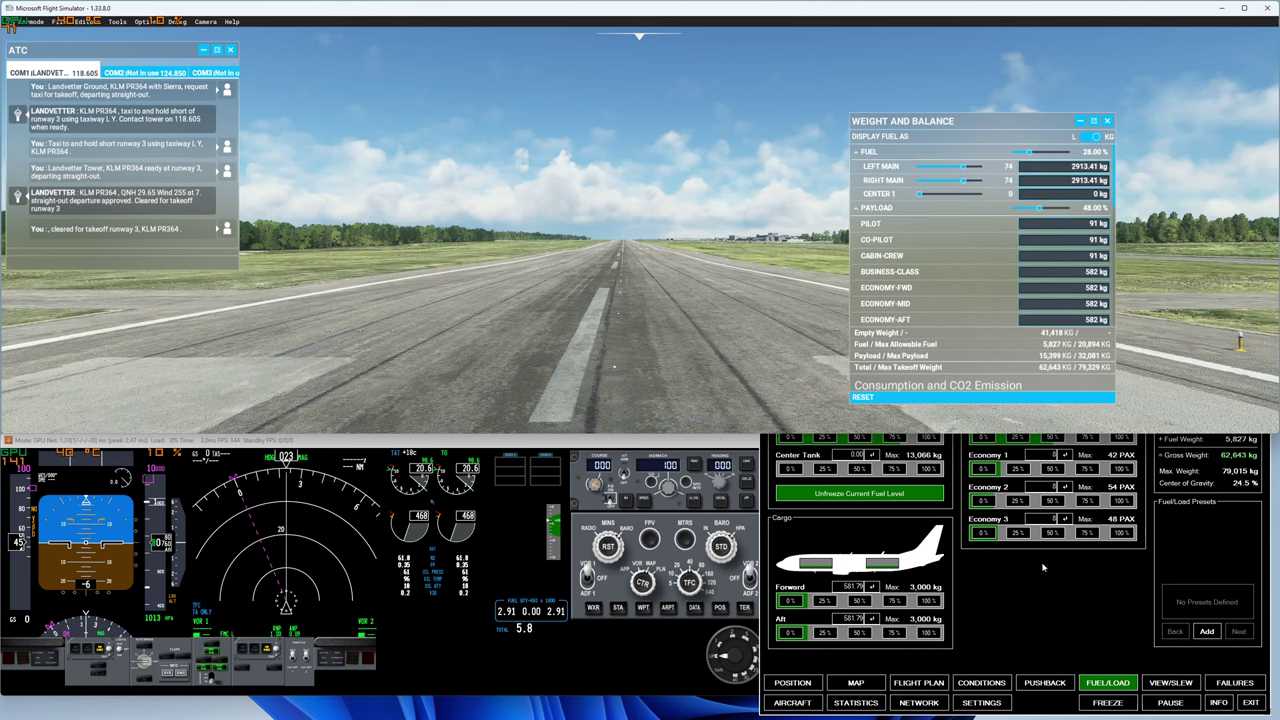
- Set the overall payload in Weight and Balance to 0% and bring the ProSimIOS fuel and load page forward
{"action": "left_click_drag", "start_coordinate": [1040, 208], "coordinate": [1015, 210]}
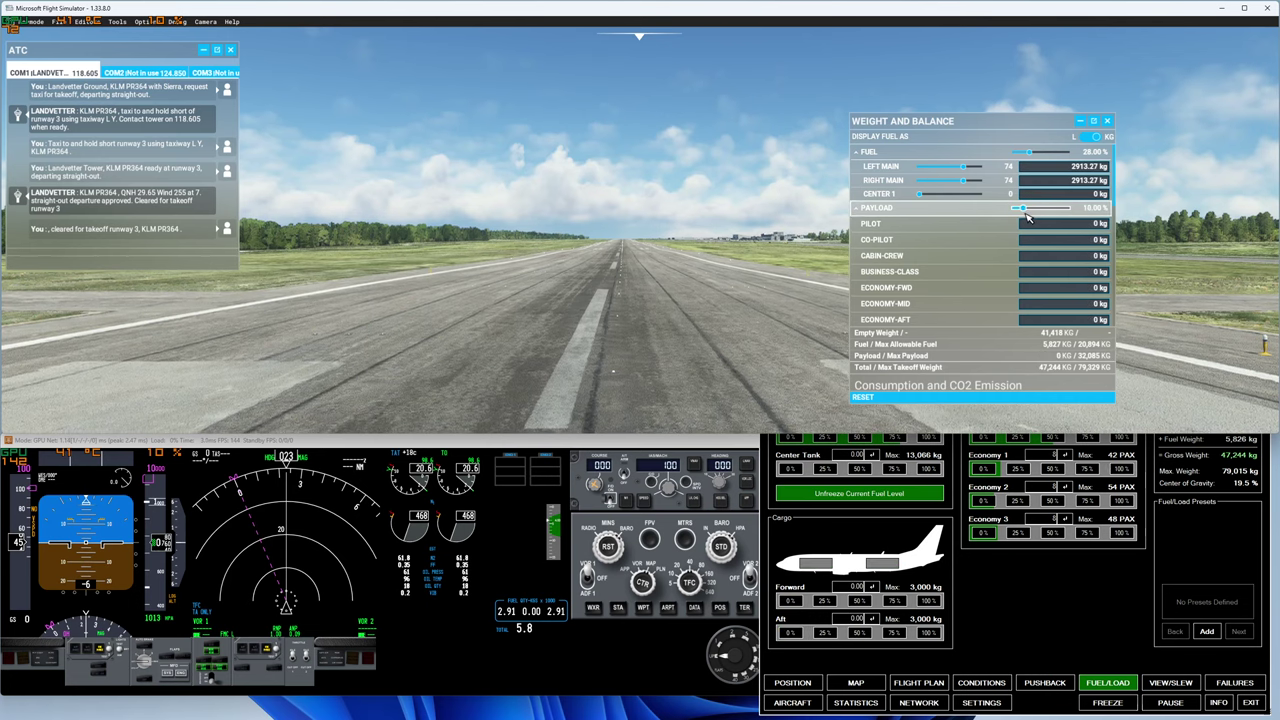
{"action": "left_click", "coordinate": [1053, 533]}
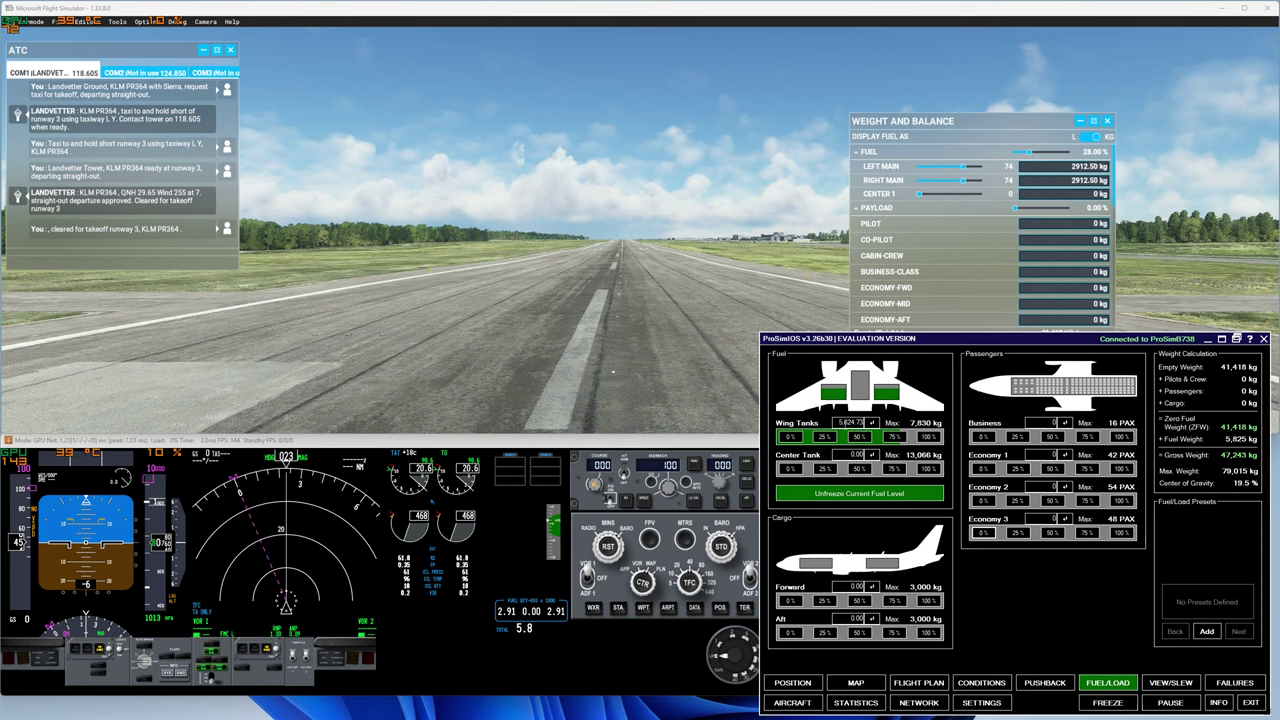
- Raise the simulator's overall payload to 21% and further to 40%, and bring ProSimIOS forward to compare the load
{"action": "left_click", "coordinate": [955, 127]}
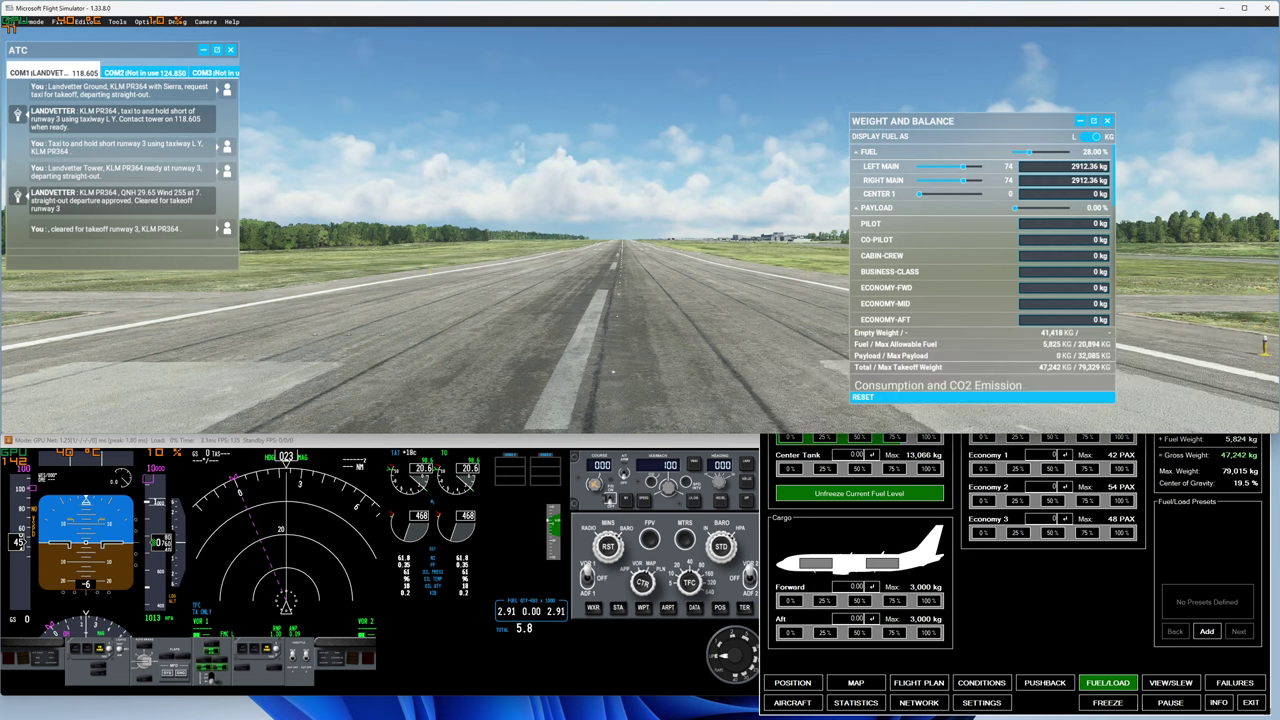
{"action": "left_click", "coordinate": [1024, 209]}
{"action": "left_click", "coordinate": [1024, 209]}
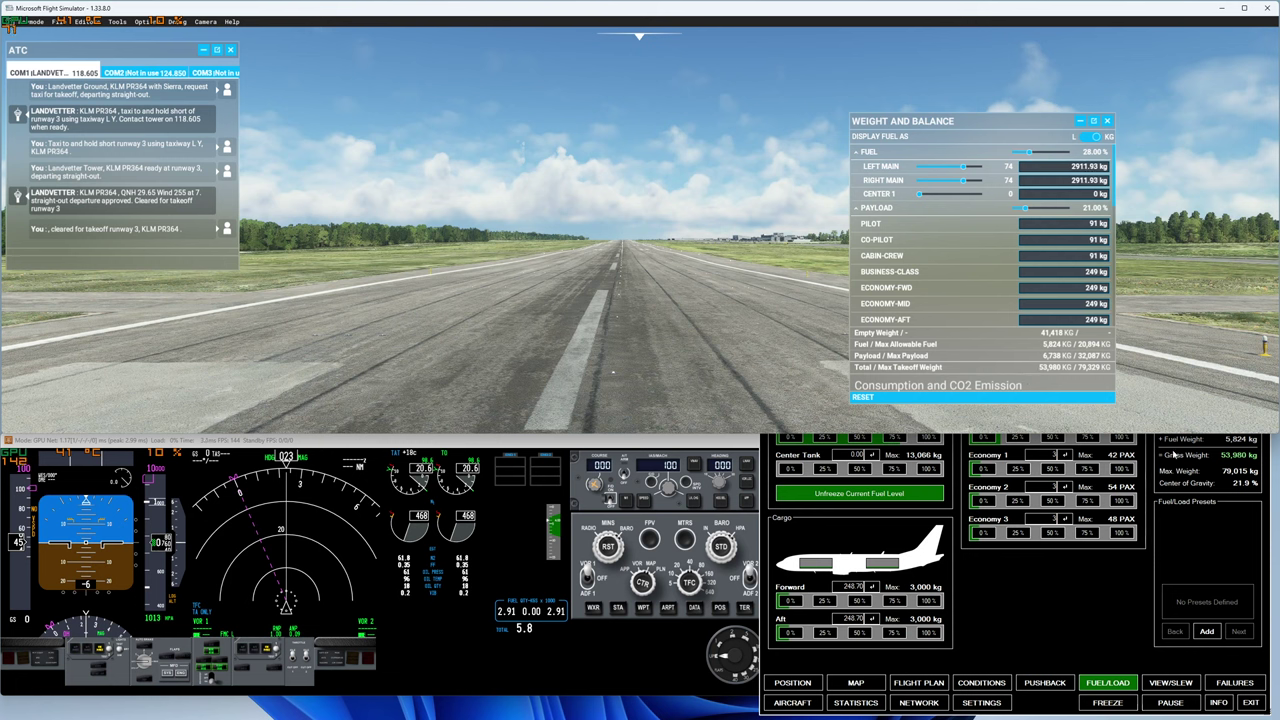
{"action": "left_click", "coordinate": [1033, 209]}
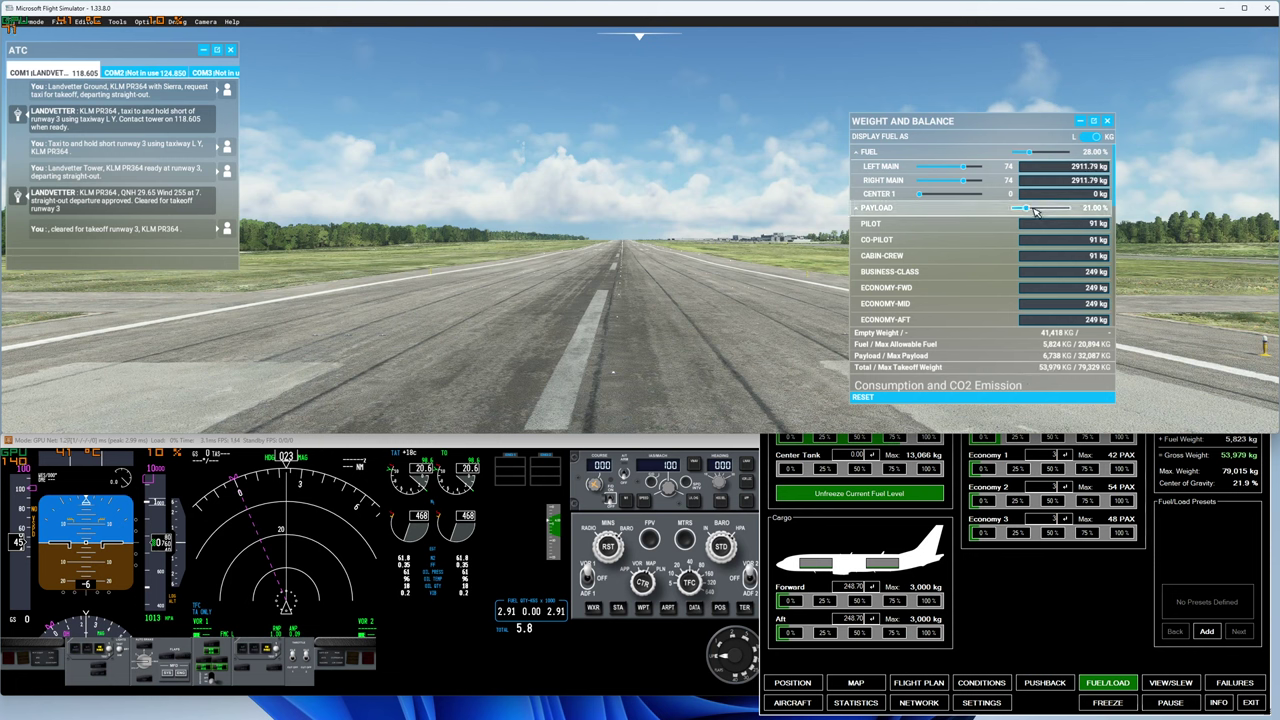
{"action": "left_click_drag", "start_coordinate": [1035, 211], "coordinate": [1041, 213]}
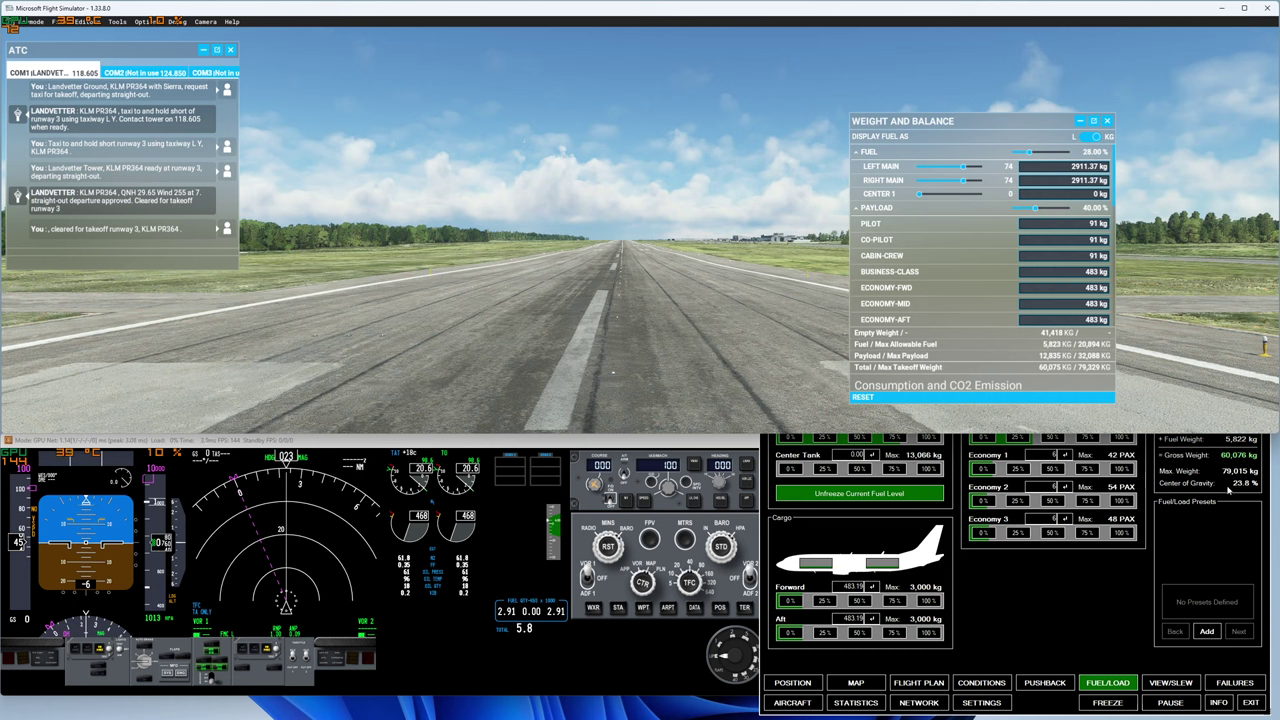
{"action": "left_click", "coordinate": [1047, 549]}
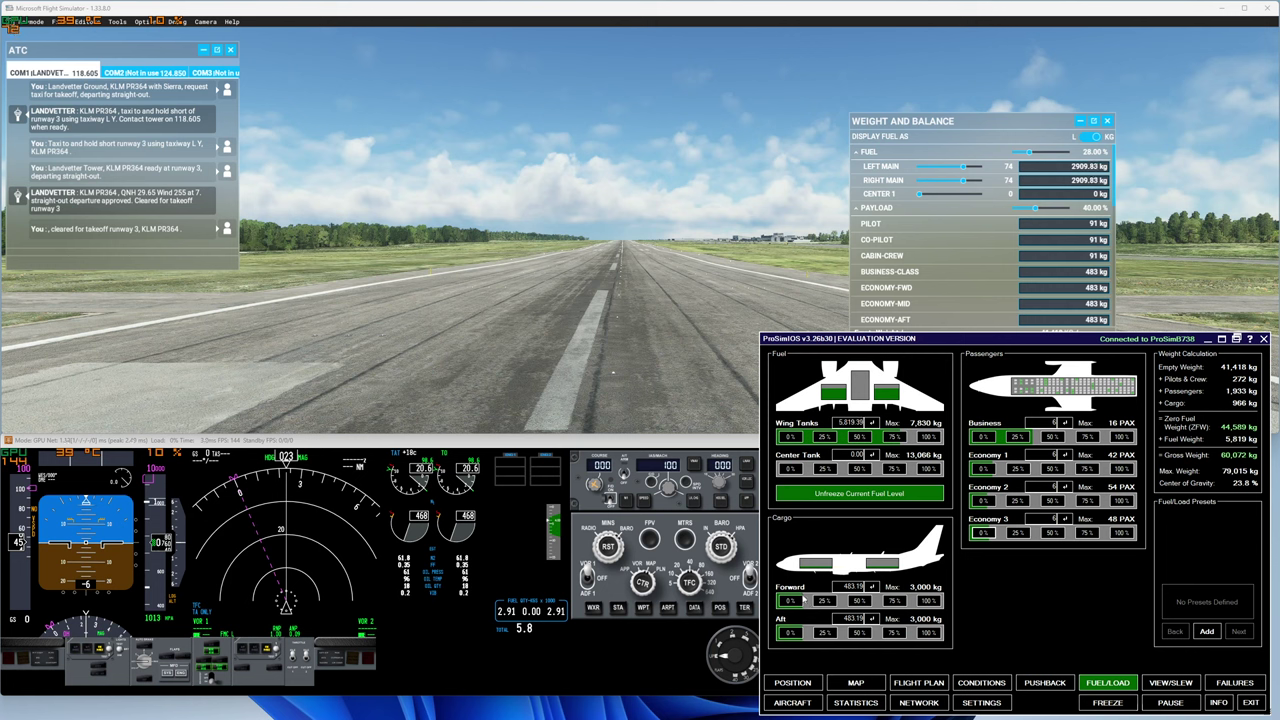
- Set the simulator's overall payload to 72% and bring ProSimIOS forward to check its passenger and cargo loads
{"action": "left_click", "coordinate": [1034, 241]}
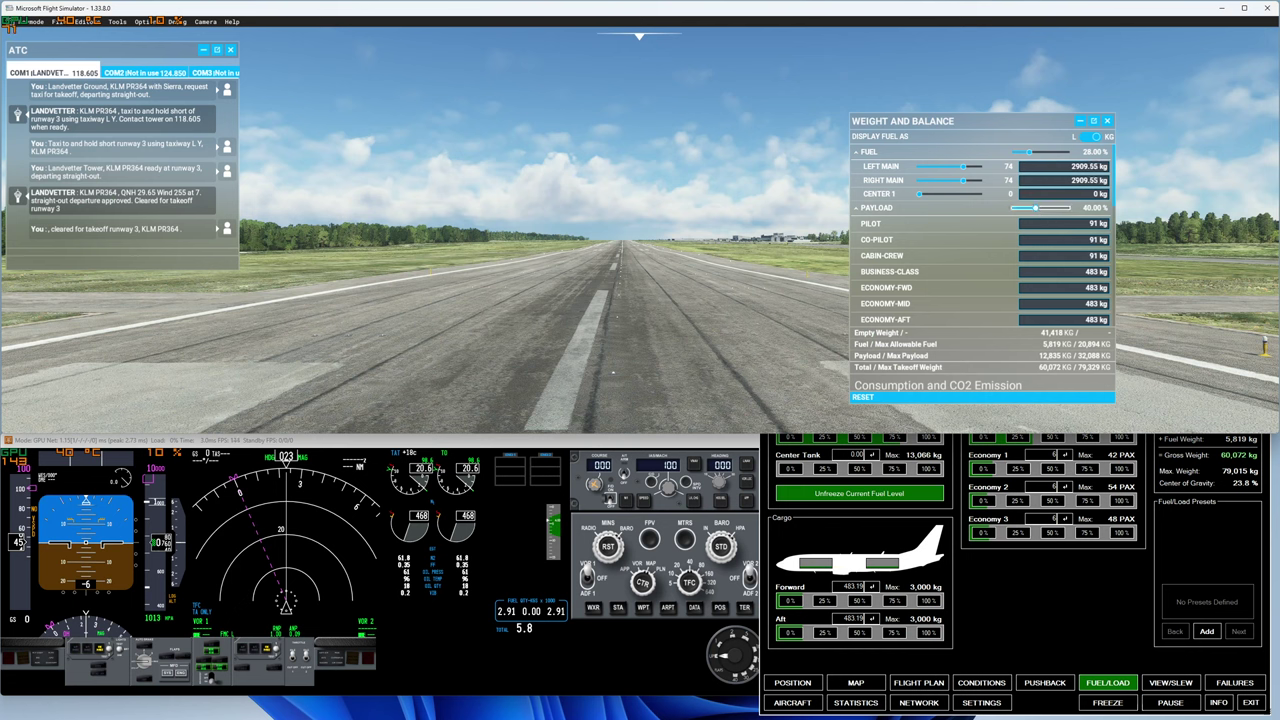
{"action": "left_click_drag", "start_coordinate": [1034, 209], "coordinate": [1057, 213]}
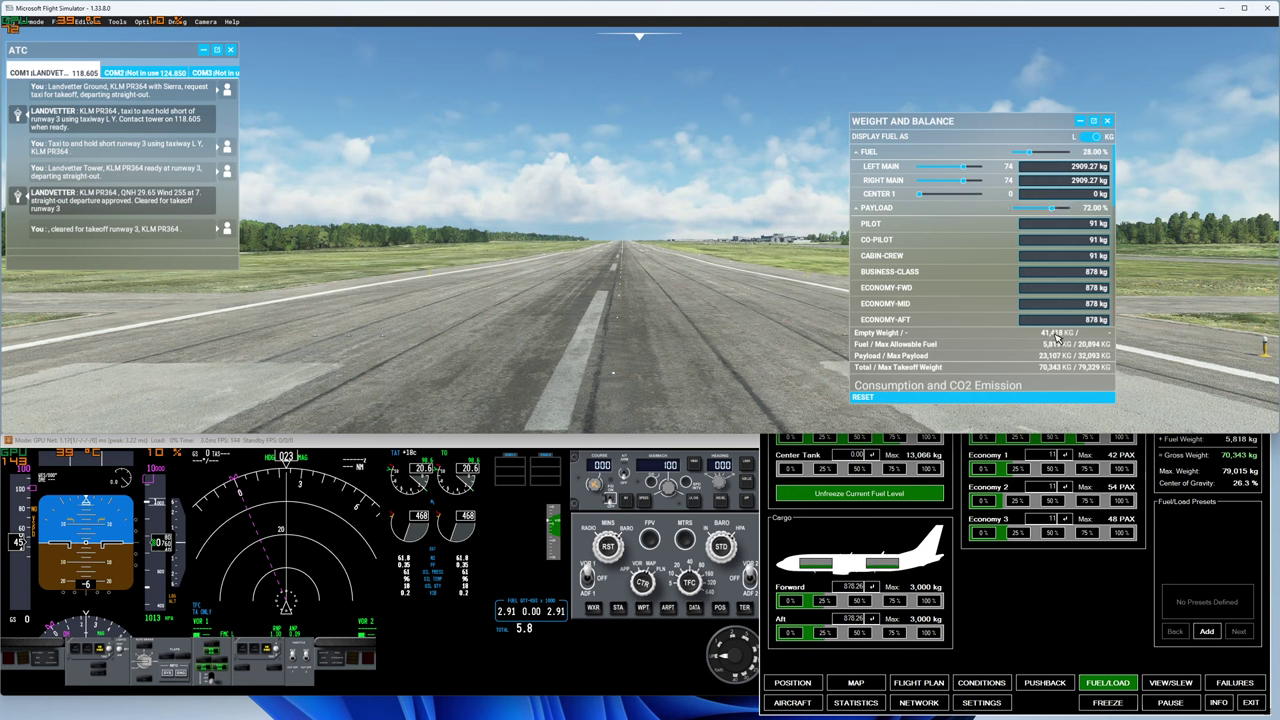
{"action": "left_click", "coordinate": [1063, 613]}
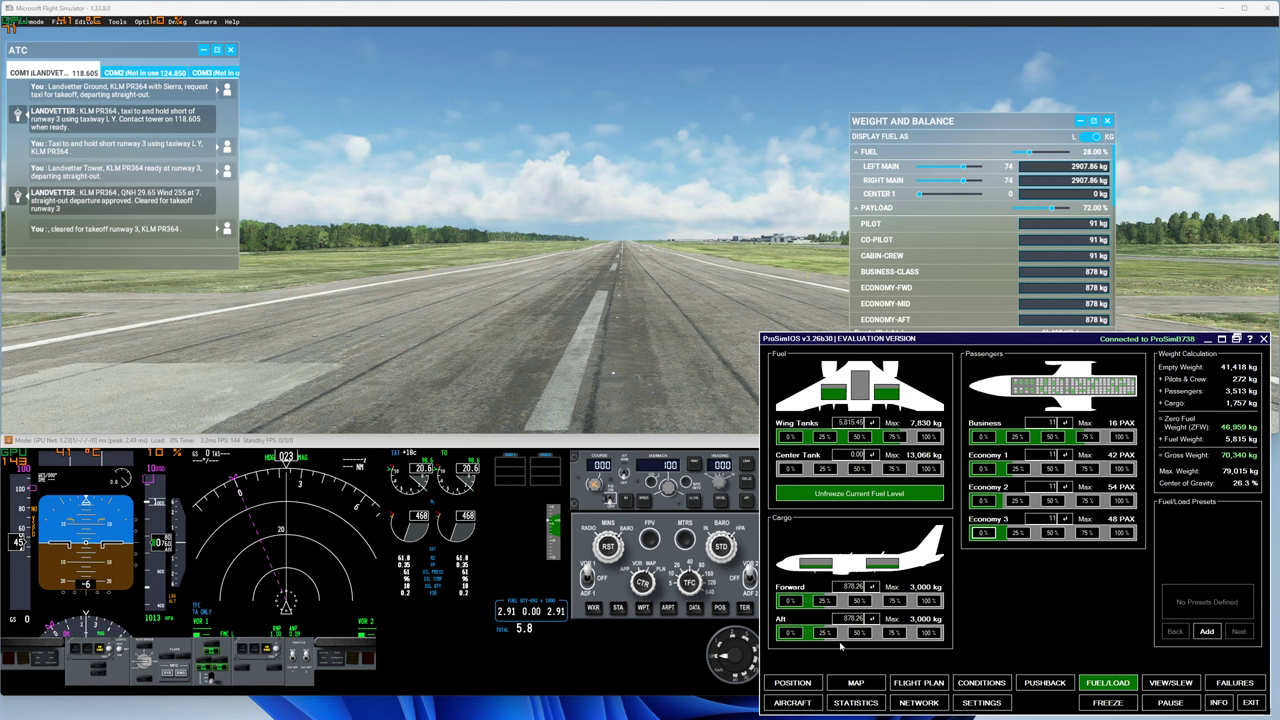
- Set the simulator's overall payload to 100% and compare its station weights with the ProSimIOS weight calculation
{"action": "left_click", "coordinate": [973, 111]}
{"action": "left_click_drag", "start_coordinate": [1053, 213], "coordinate": [1076, 210]}
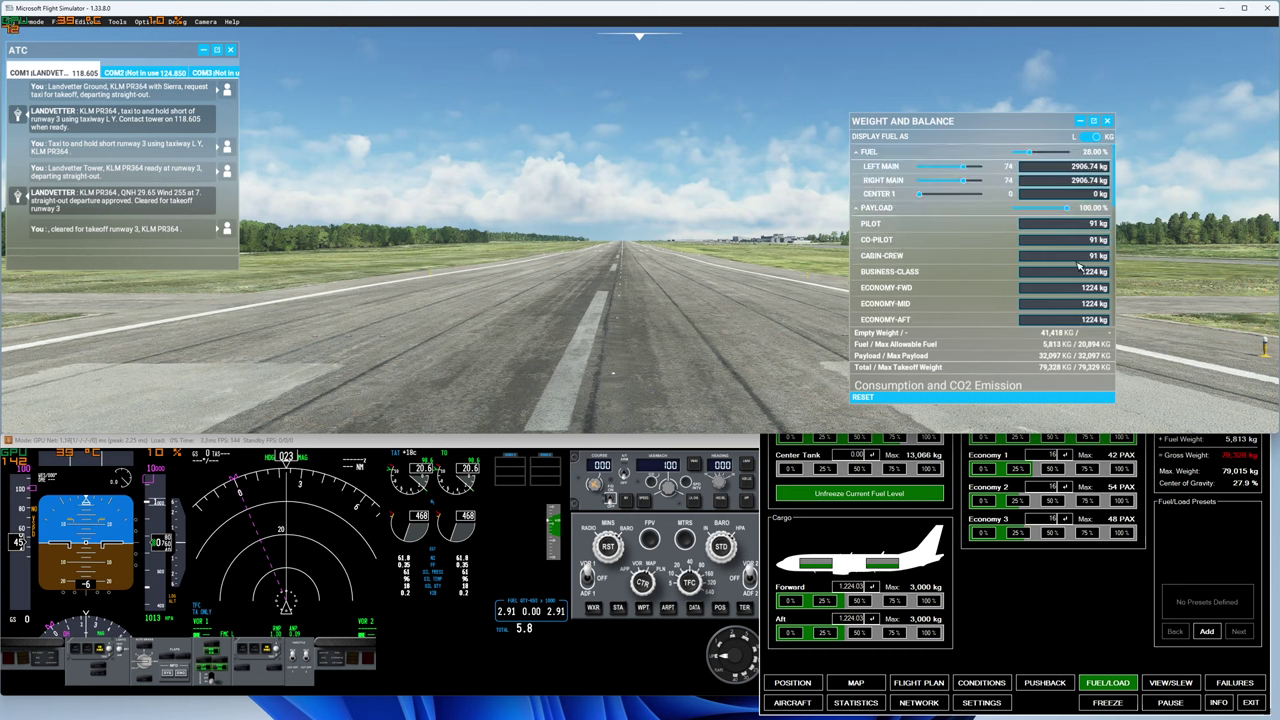
{"action": "left_click", "coordinate": [1214, 485]}
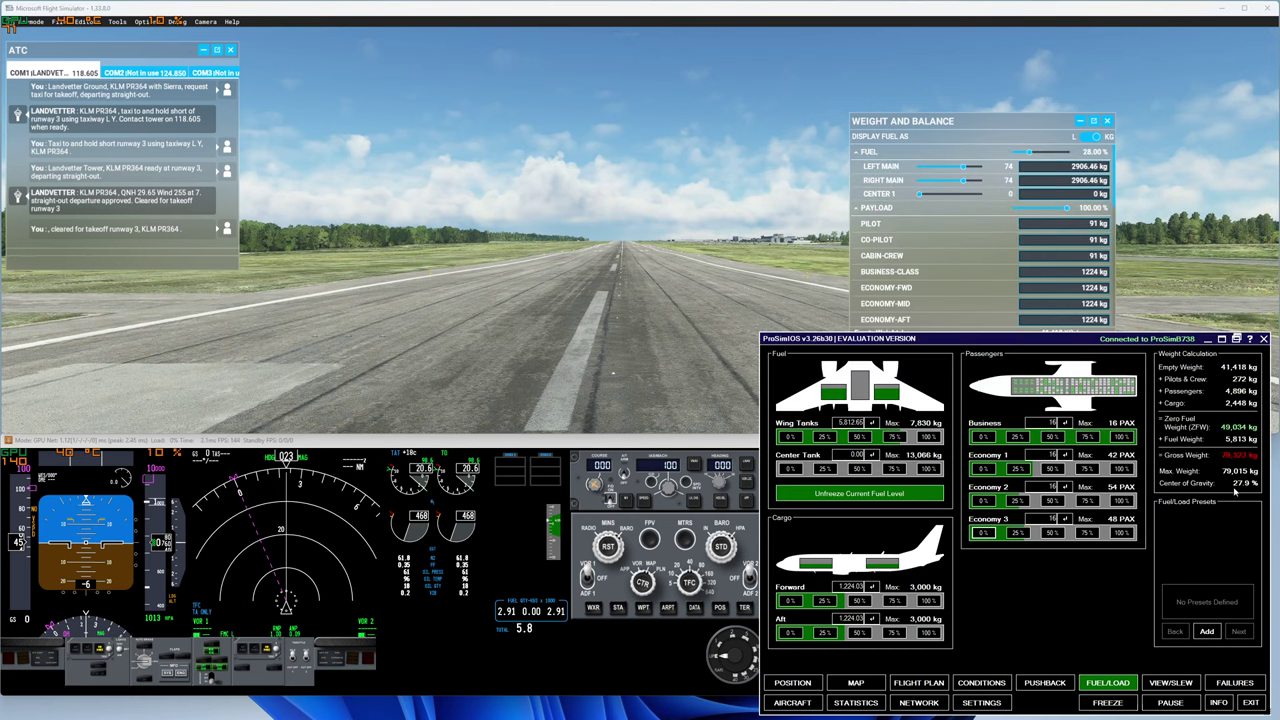
{"action": "left_click", "coordinate": [979, 257]}
{"action": "scroll", "coordinate": [1008, 289], "scroll_direction": "down", "scroll_amount": 10}
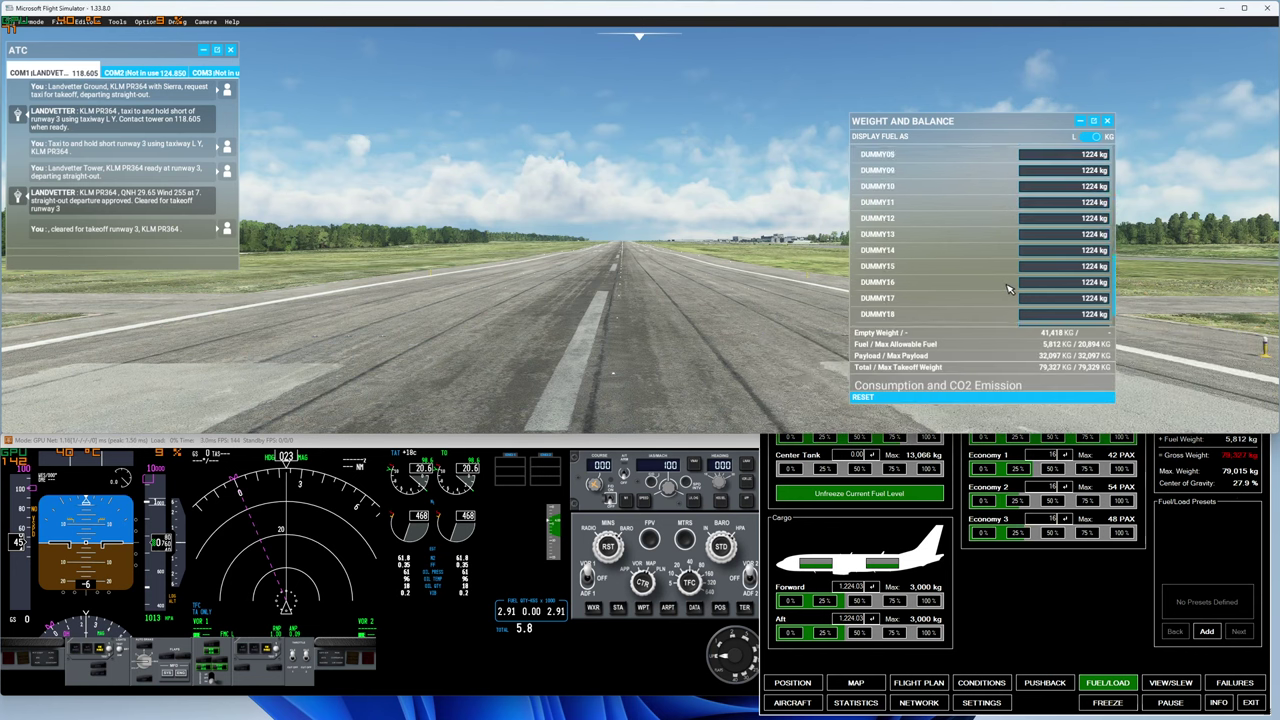
{"action": "scroll", "coordinate": [990, 265], "scroll_direction": "up", "scroll_amount": 10}
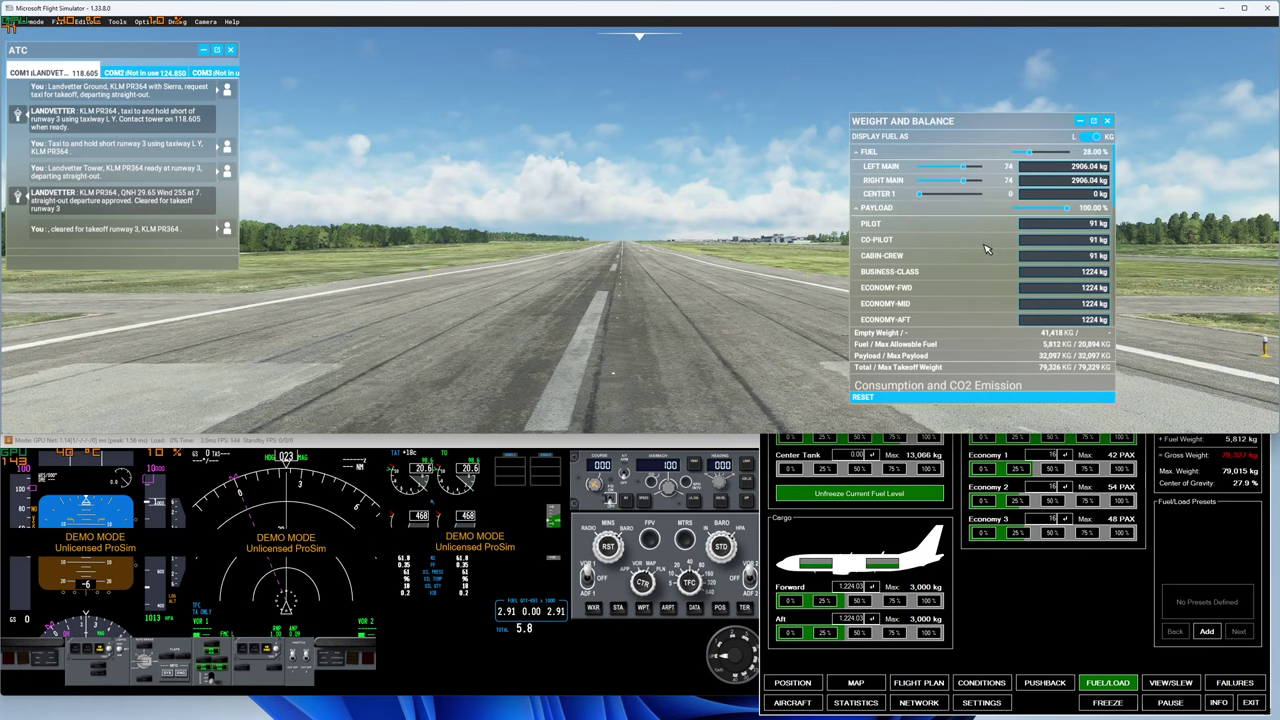
- Switch to ProSimIOS and set the Business, Economy 1, Economy 2 and Economy 3 passenger loads to 0%
{"action": "left_click", "coordinate": [1073, 558]}
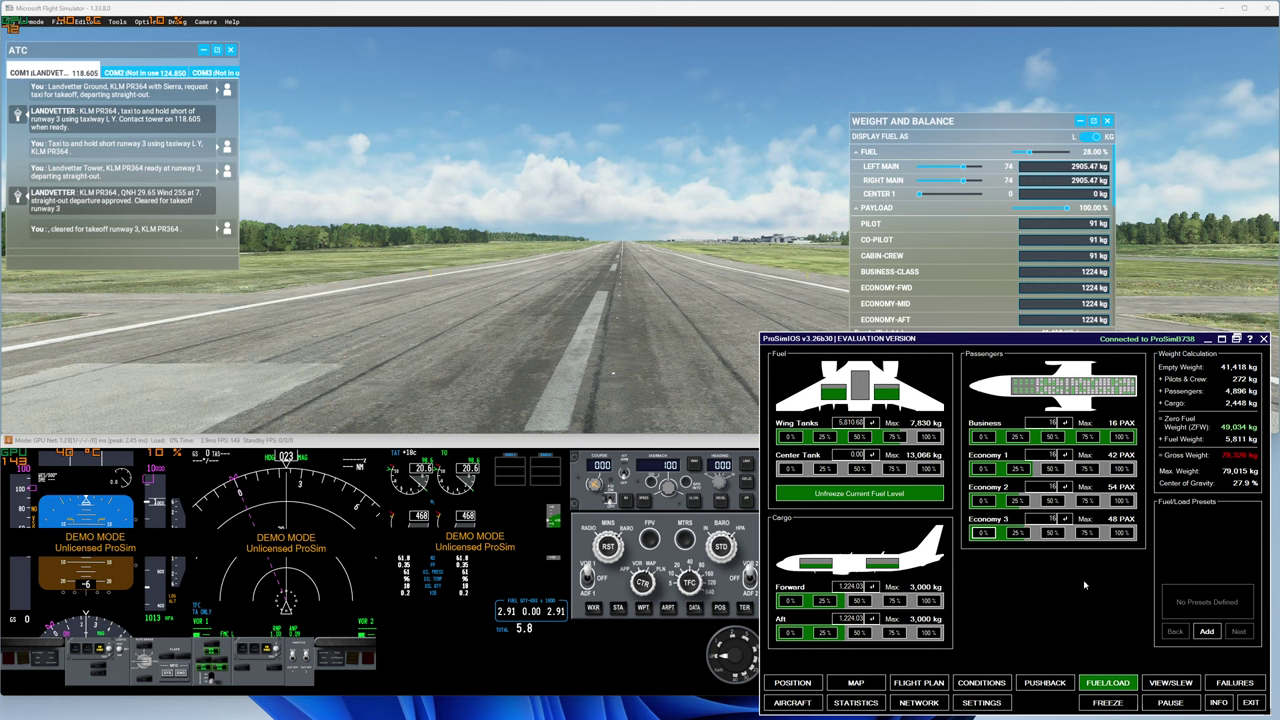
{"action": "left_click", "coordinate": [985, 437]}
{"action": "left_click", "coordinate": [985, 469]}
{"action": "left_click", "coordinate": [985, 501]}
{"action": "left_click", "coordinate": [985, 533]}
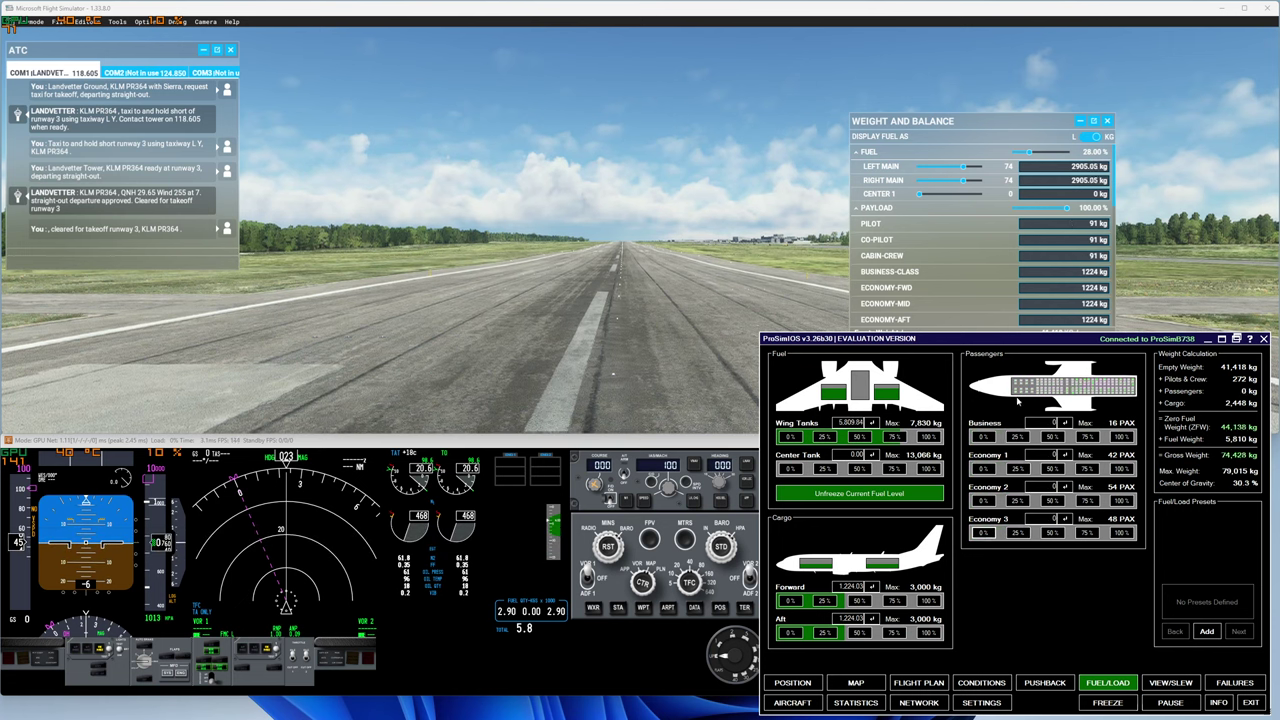
- Switch to Microsoft Flight Simulator and set the overall payload in Weight and Balance to 0%
{"action": "left_click", "coordinate": [1068, 209]}
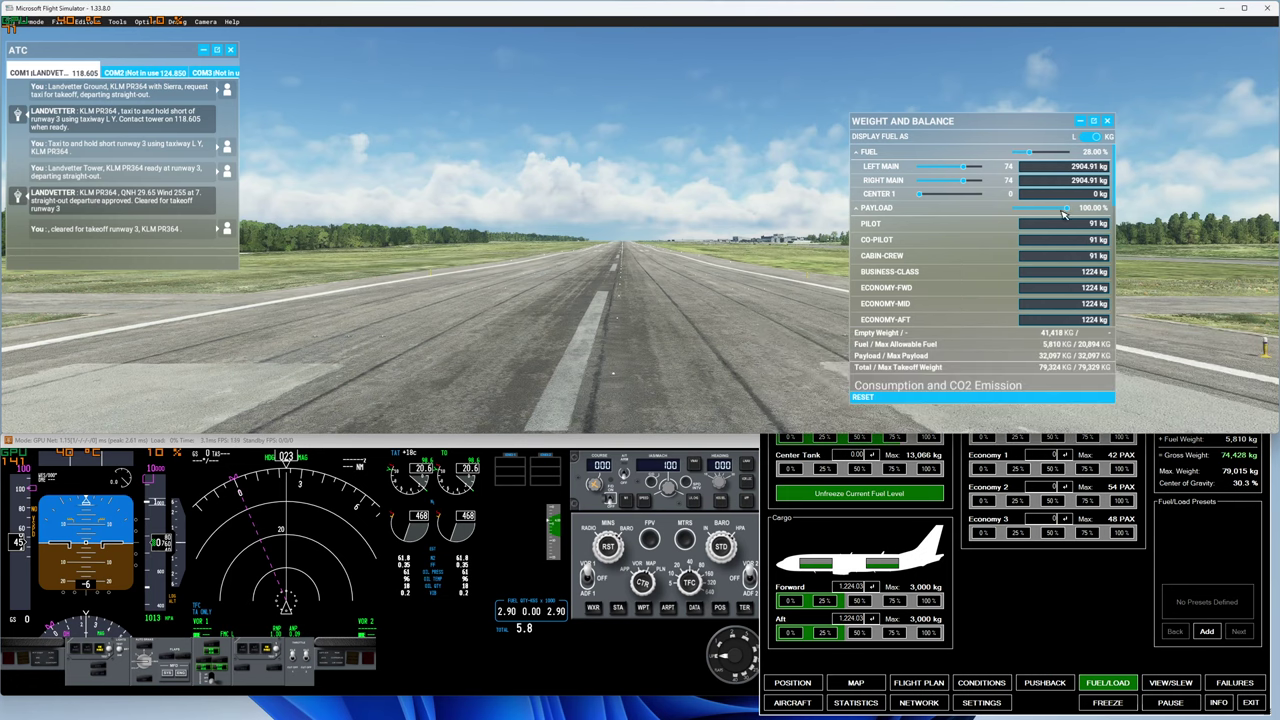
{"action": "left_click_drag", "start_coordinate": [1065, 213], "coordinate": [1015, 209]}
- Switch to ProSimIOS and set both the forward and aft cargo loads to 25%
{"action": "left_click", "coordinate": [866, 507]}
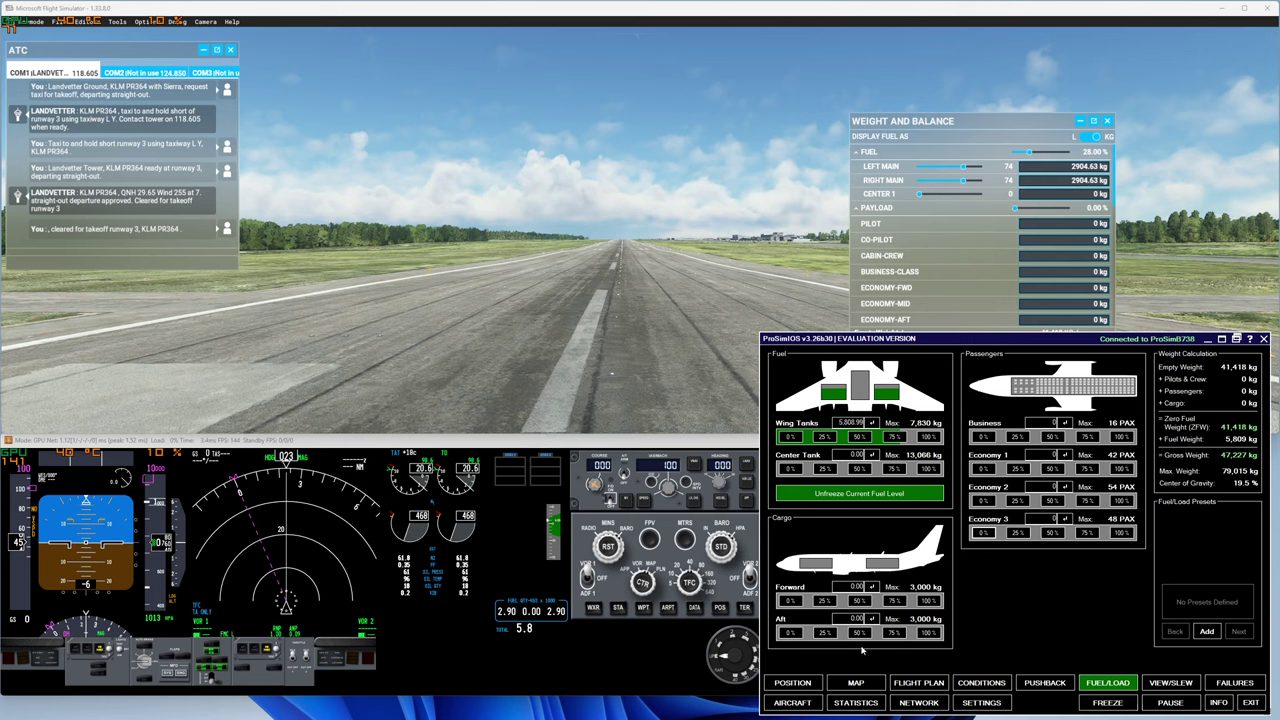
{"action": "left_click", "coordinate": [824, 600]}
{"action": "left_click", "coordinate": [824, 632]}
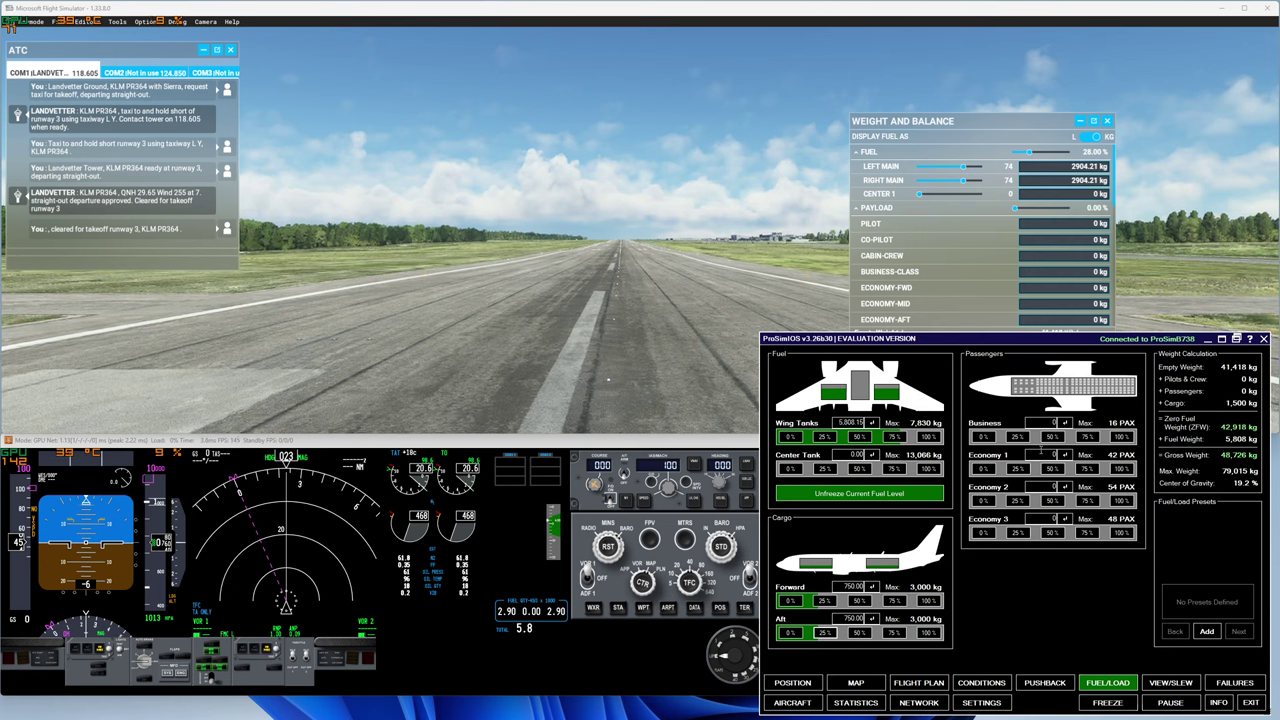
- Set the Business passenger load to 25% and the Economy 1, Economy 2 and Economy 3 loads to 50%
{"action": "left_click", "coordinate": [1020, 438]}
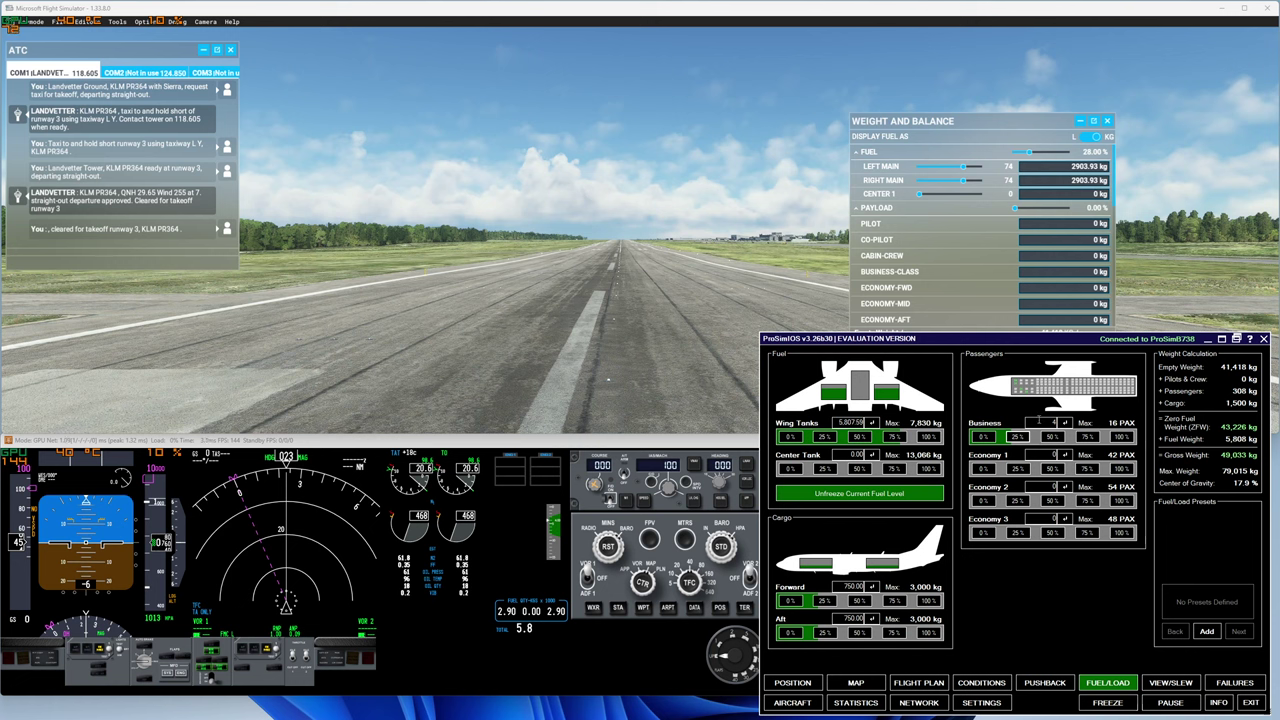
{"action": "left_click", "coordinate": [1053, 468]}
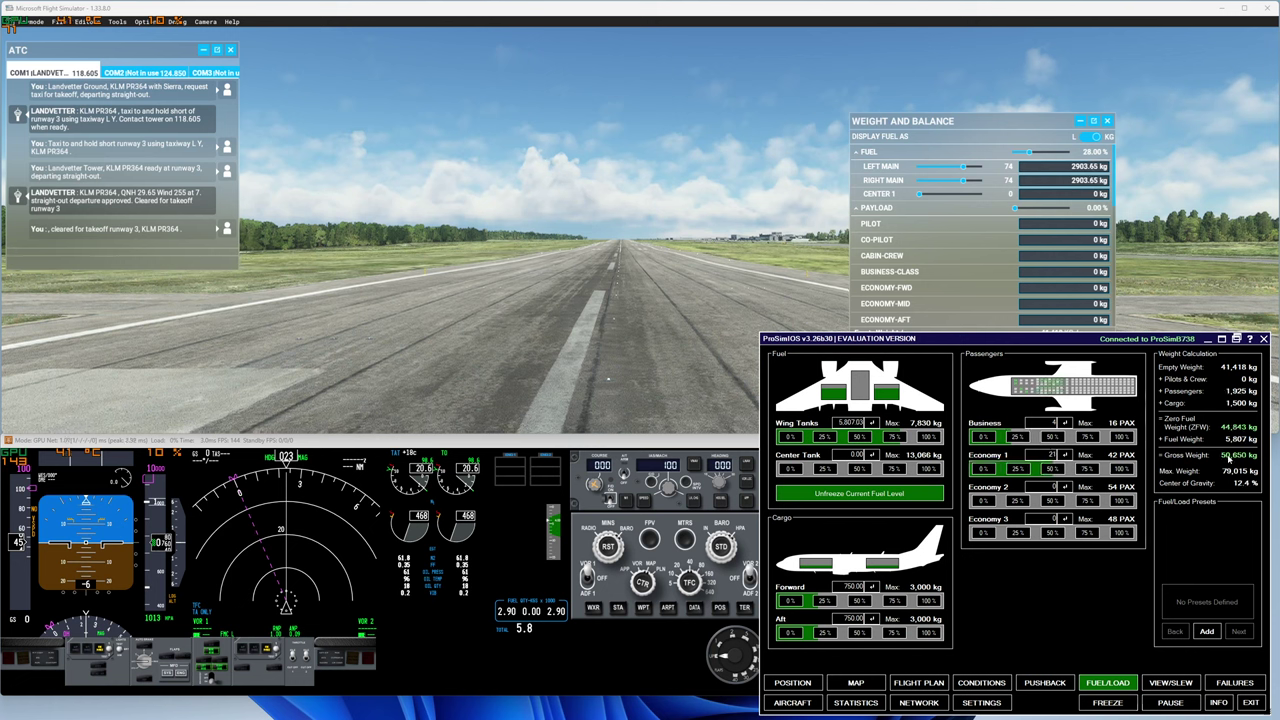
{"action": "left_click", "coordinate": [1052, 500]}
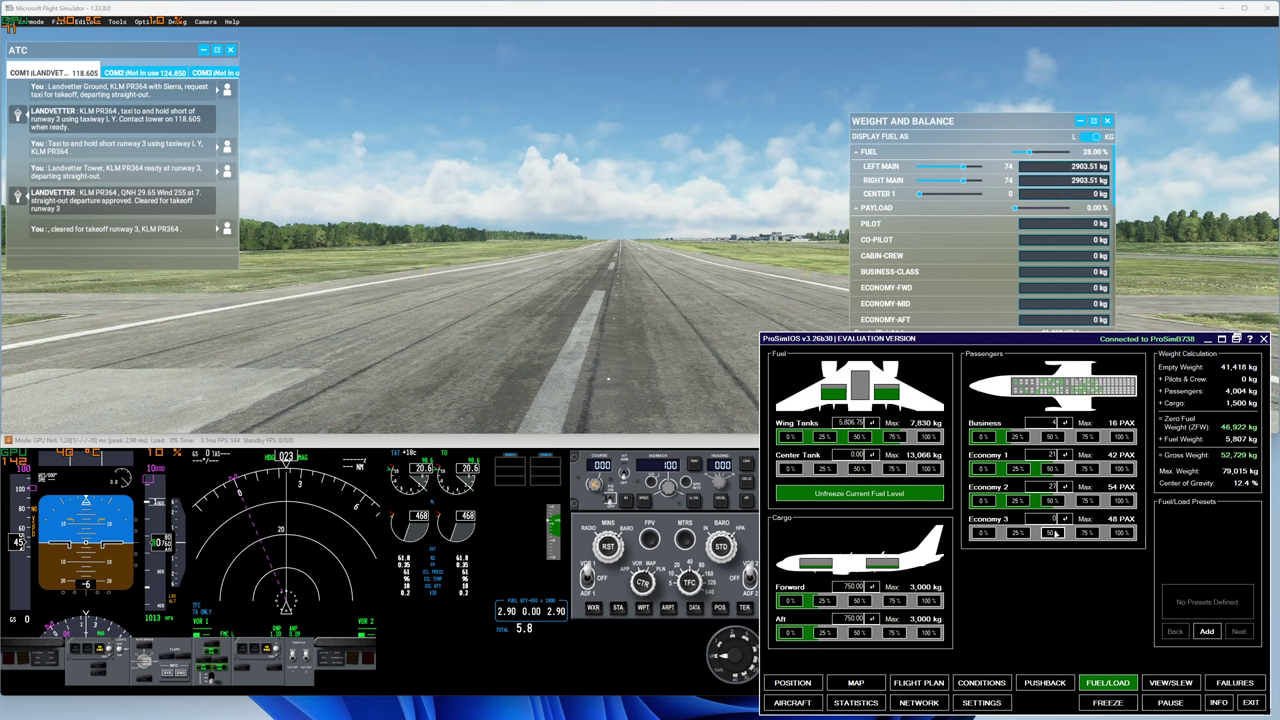
{"action": "left_click", "coordinate": [1053, 532]}
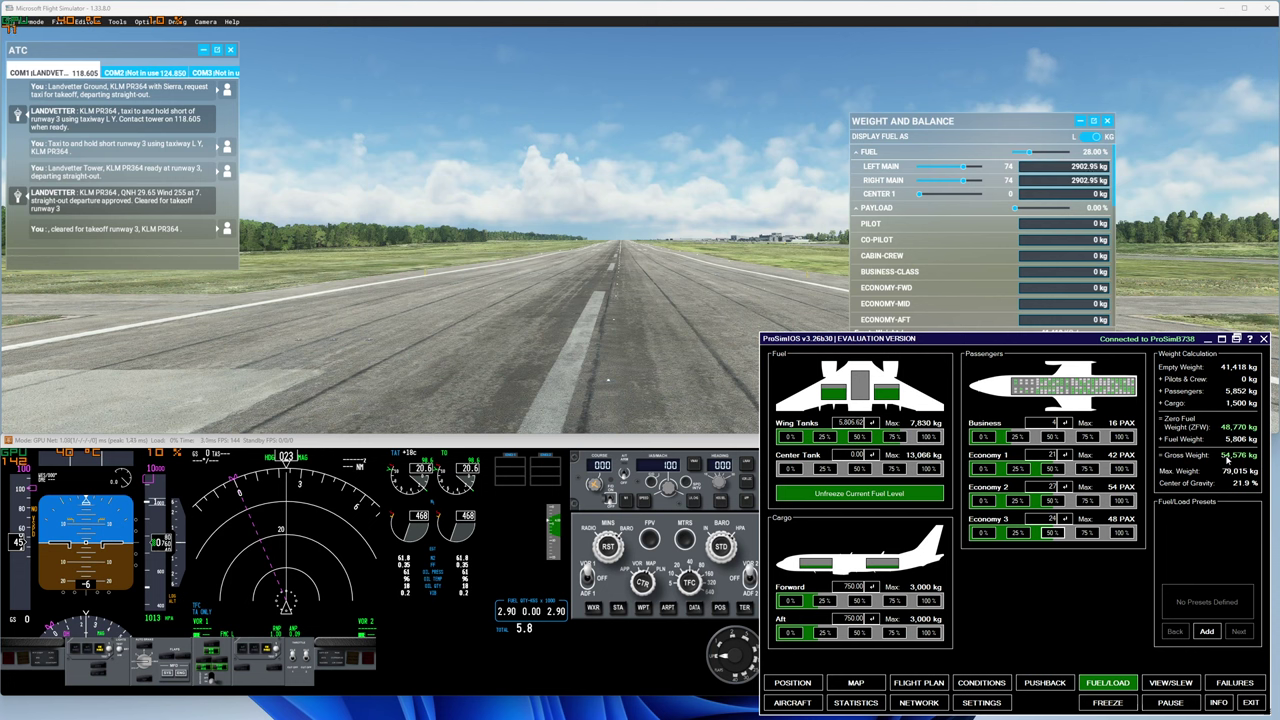
- Raise the Economy 1, Economy 2 and Economy 3 passenger loads to 75%
{"action": "left_click", "coordinate": [1094, 469]}
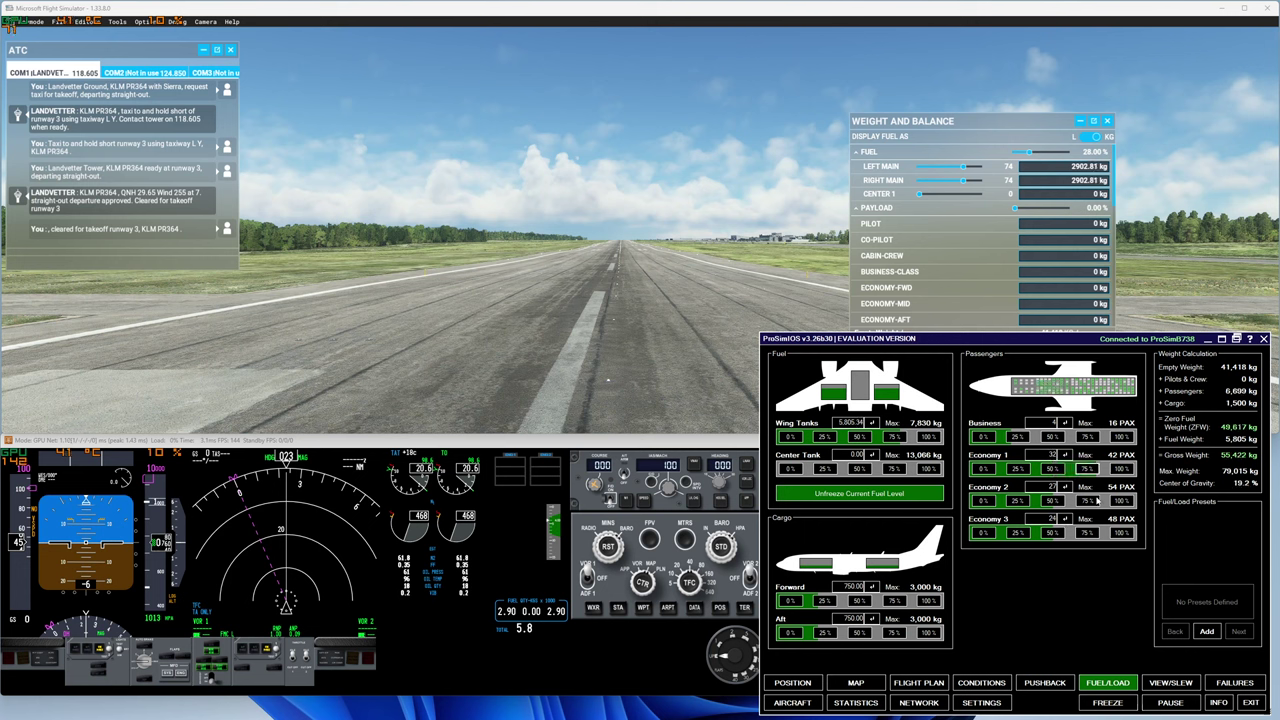
{"action": "left_click", "coordinate": [1096, 500]}
{"action": "left_click", "coordinate": [1100, 532]}
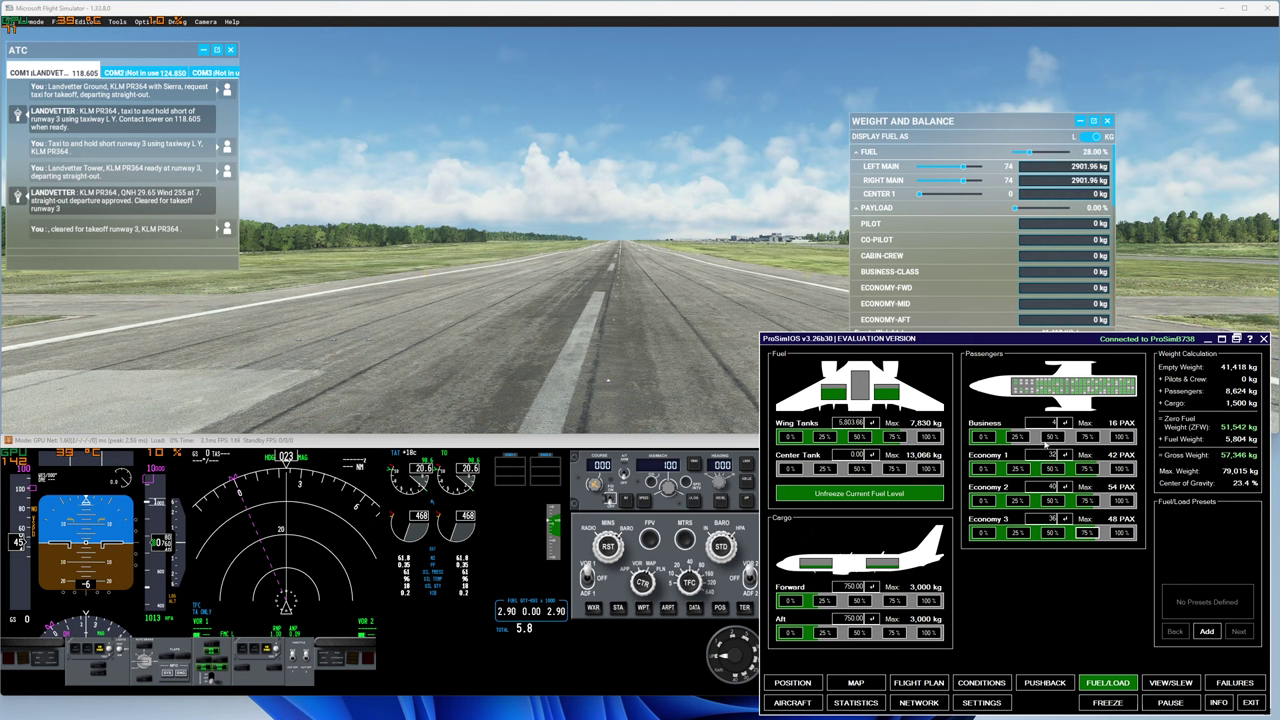
- Set the Business passenger load to 50% and the Economy 1 and Economy 2 loads to 100%
{"action": "left_click", "coordinate": [1049, 437]}
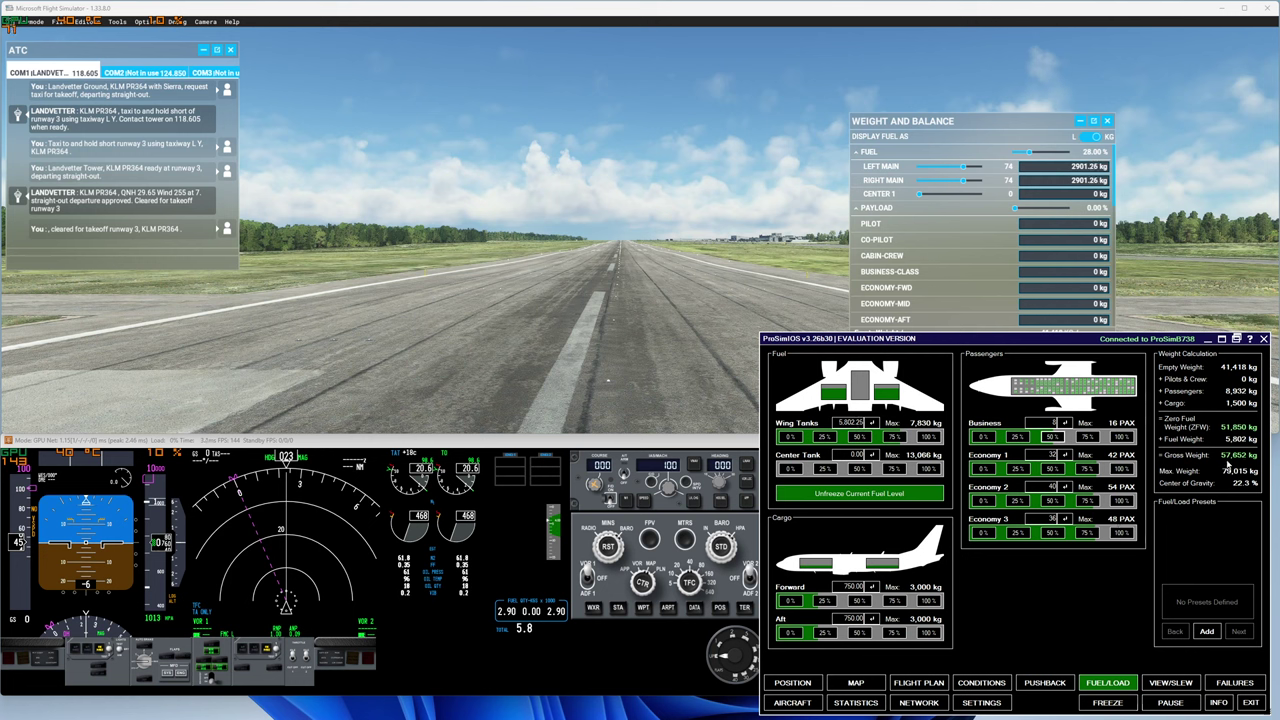
{"action": "left_click", "coordinate": [1122, 500]}
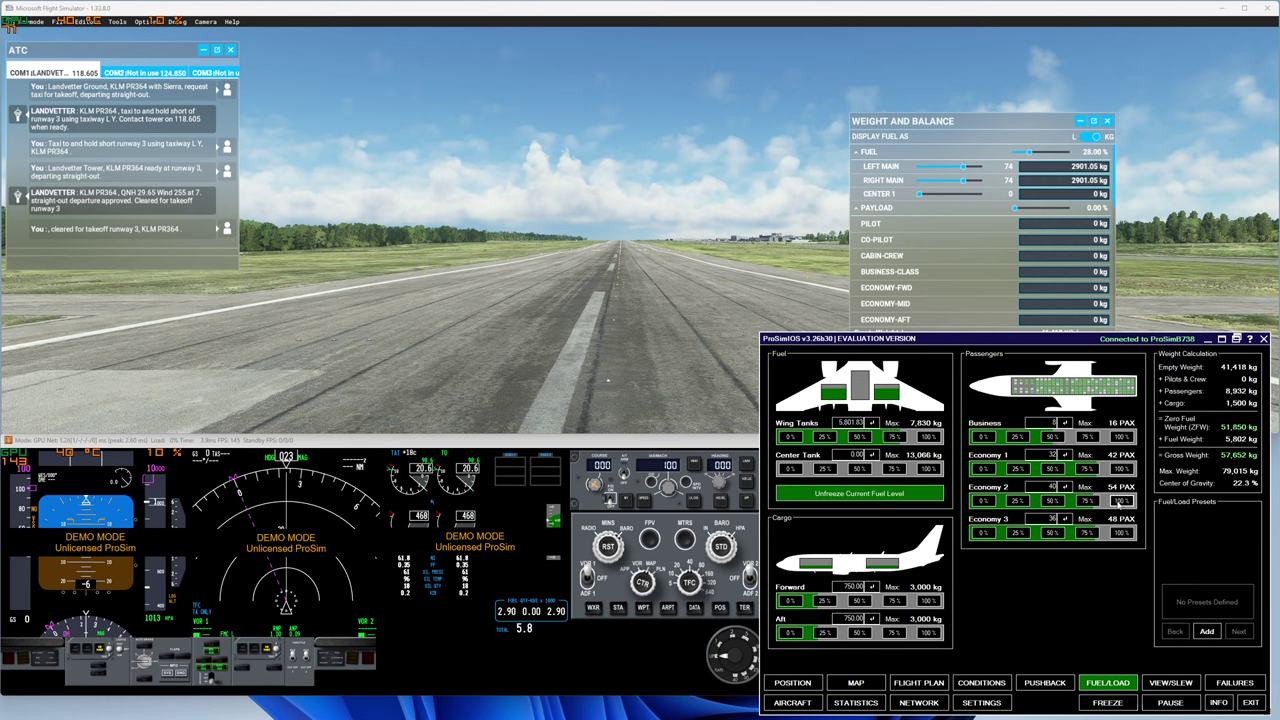
{"action": "left_click", "coordinate": [1122, 468]}
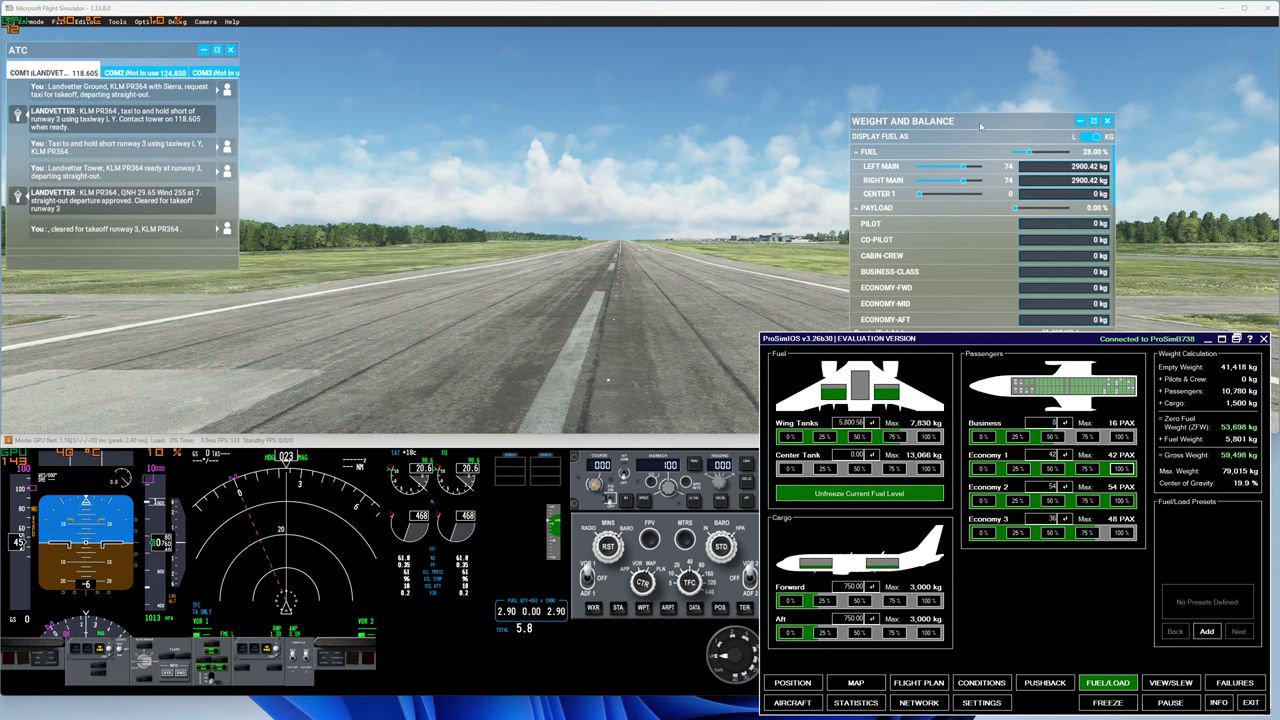
- Switch to Microsoft Flight Simulator and check the fuel and payload station weights in Weight and Balance
{"action": "left_click", "coordinate": [987, 140]}
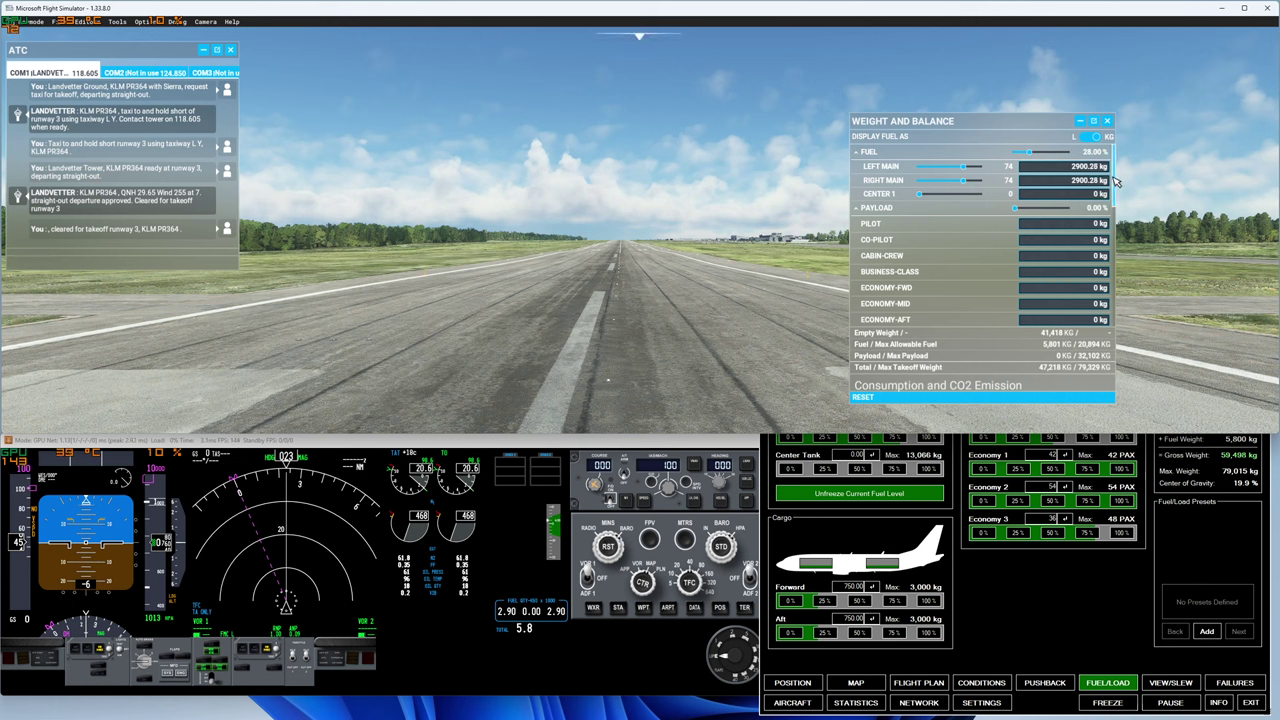
{"action": "scroll", "coordinate": [1115, 186], "scroll_direction": "down", "scroll_amount": 2}
{"action": "scroll", "coordinate": [1115, 192], "scroll_direction": "up", "scroll_amount": 2}
{"action": "mouse_move", "coordinate": [1129, 161]}
{"action": "left_mouse_down"}
{"action": "mouse_move", "coordinate": [1130, 313]}
{"action": "mouse_move", "coordinate": [1120, 160]}
{"action": "left_mouse_up"}
- Close and reopen Weight and Balance to refresh it, and recheck the payload station weights
{"action": "left_click", "coordinate": [1107, 120]}
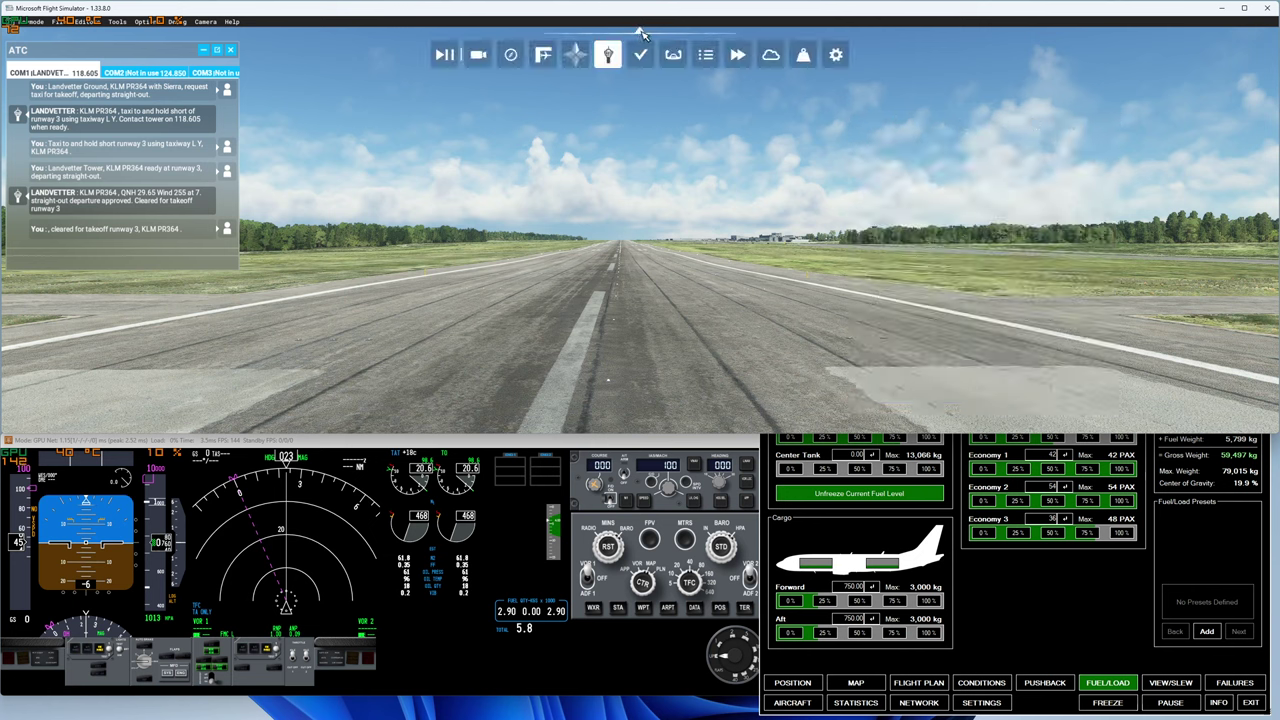
{"action": "left_click", "coordinate": [803, 55]}
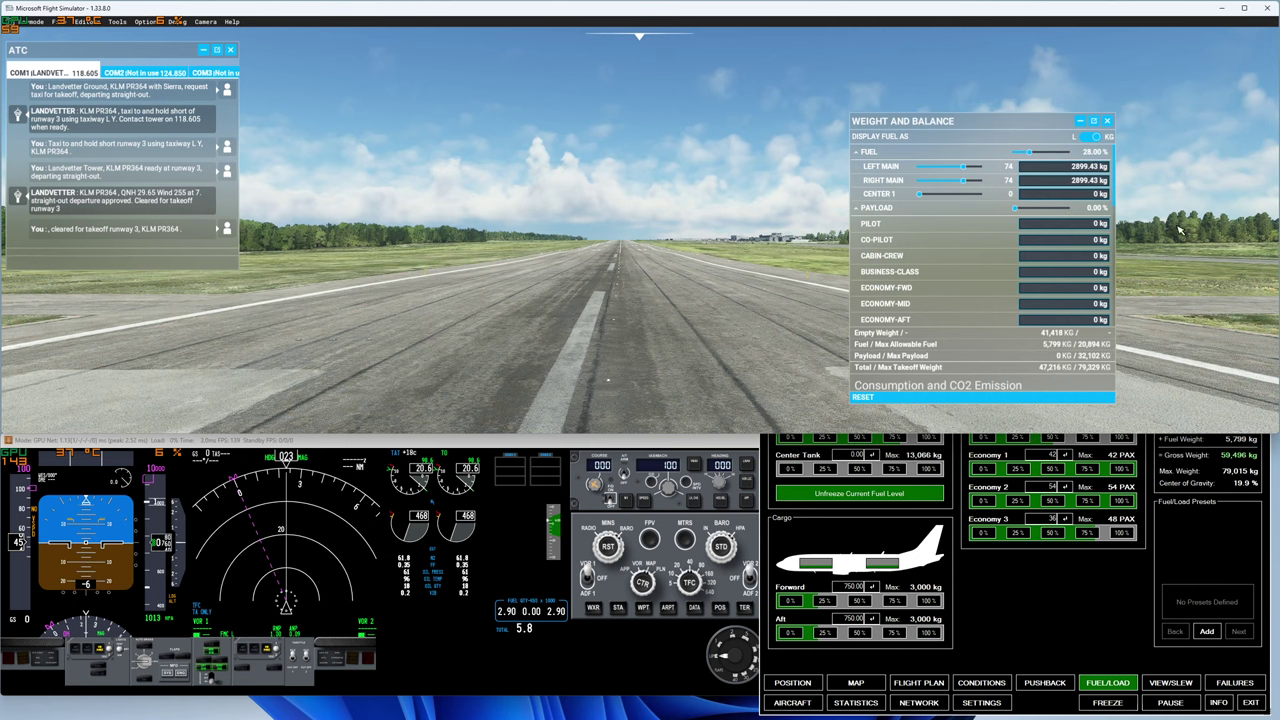
{"action": "scroll", "coordinate": [1117, 205], "scroll_direction": "down", "scroll_amount": 1}
{"action": "scroll", "coordinate": [1116, 200], "scroll_direction": "up", "scroll_amount": 1}
{"action": "mouse_move", "coordinate": [1112, 180]}
{"action": "left_mouse_down"}
{"action": "mouse_move", "coordinate": [1113, 318]}
{"action": "mouse_move", "coordinate": [1113, 165]}
{"action": "mouse_move", "coordinate": [1118, 250]}
{"action": "mouse_move", "coordinate": [1125, 202]}
{"action": "left_mouse_up"}
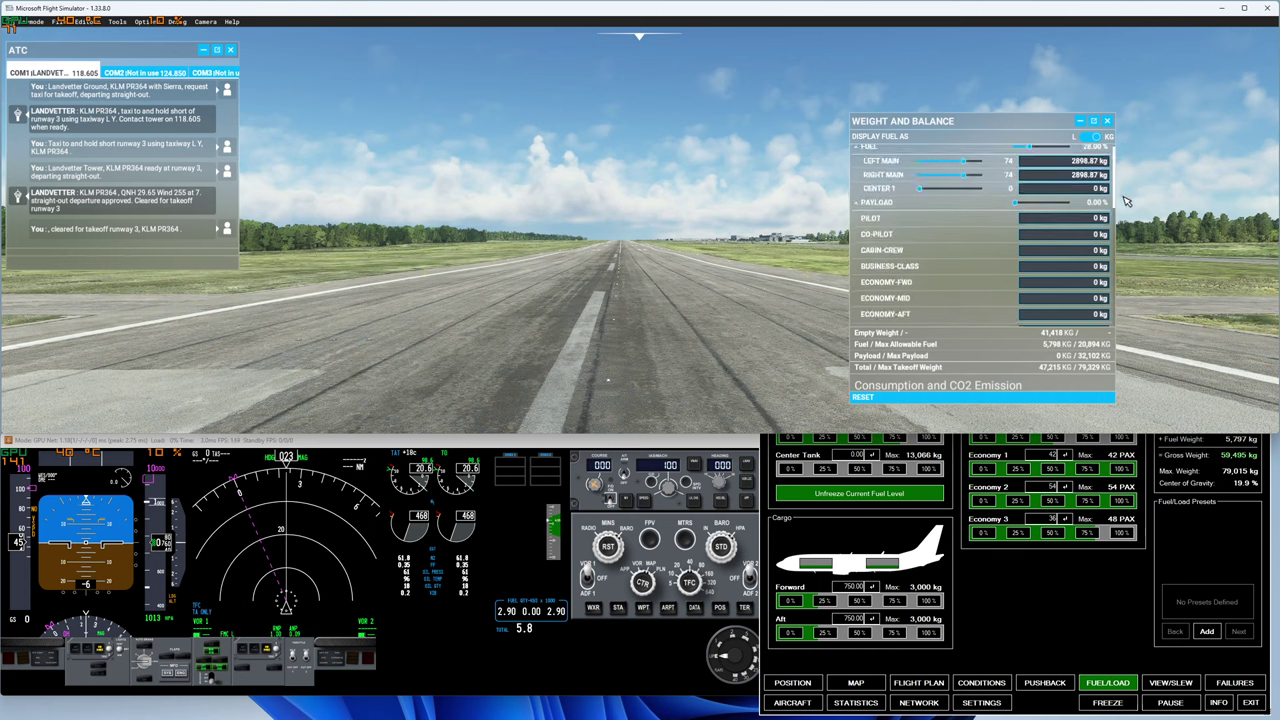
- Compare the ProSimIOS weight calculation with all simulator payload stations down to DUMMY20
{"action": "left_click", "coordinate": [1110, 596]}
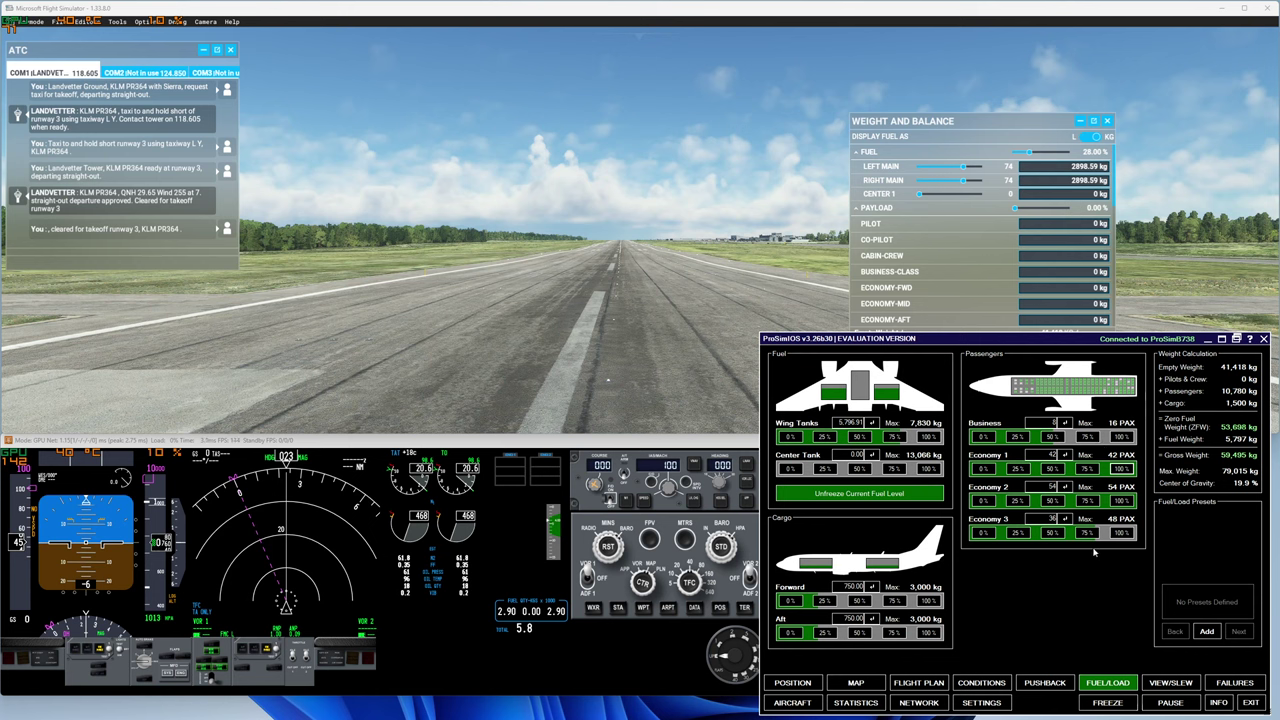
{"action": "left_click", "coordinate": [1013, 112]}
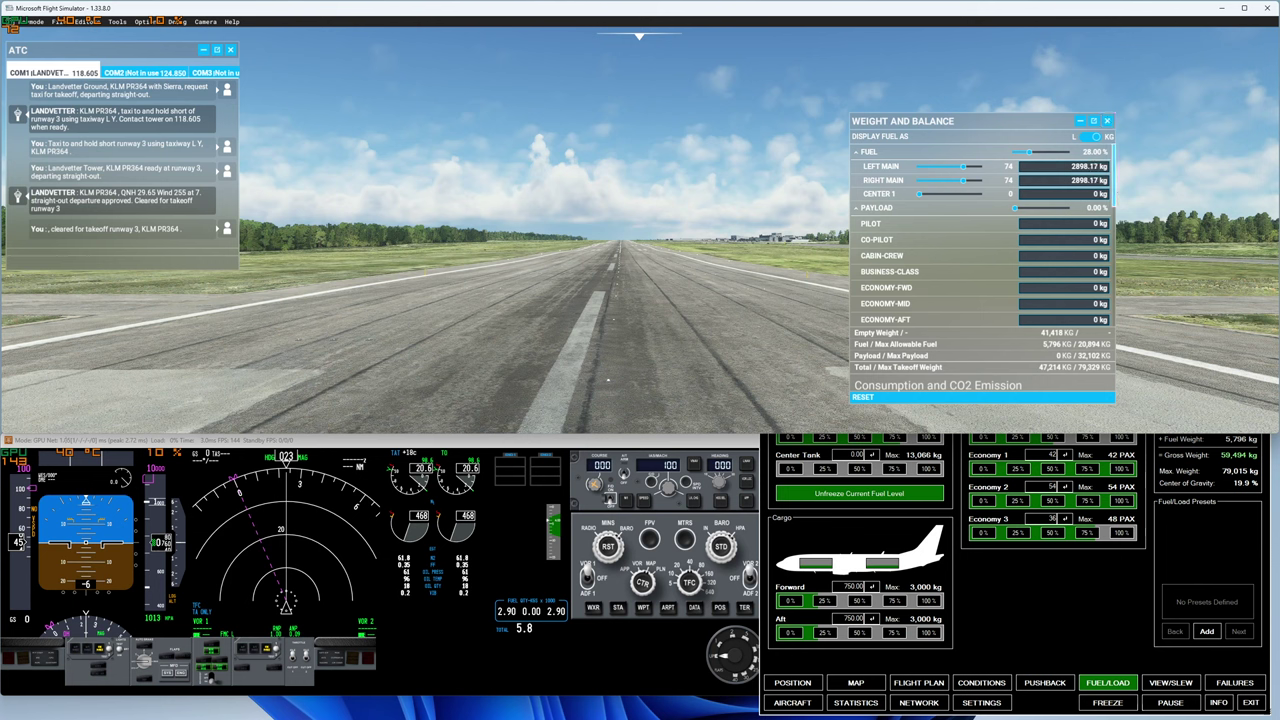
{"action": "left_click_drag", "start_coordinate": [1115, 190], "coordinate": [1130, 341]}
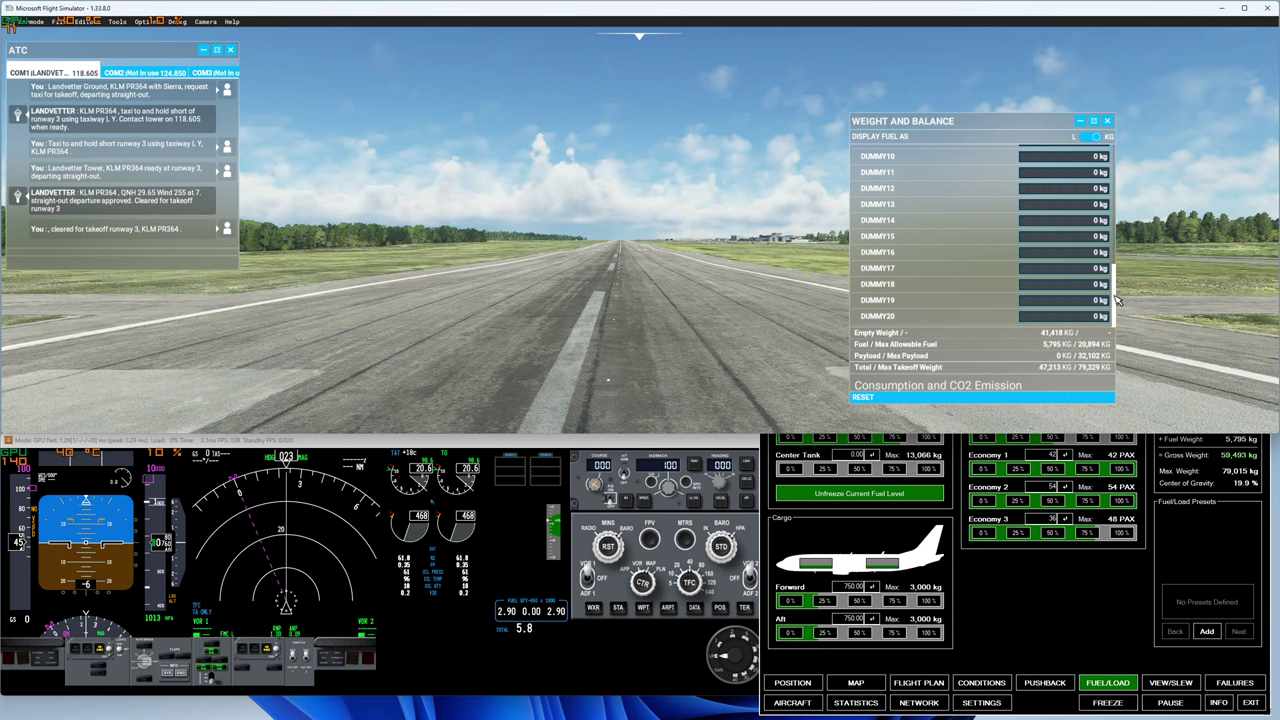
{"action": "scroll", "coordinate": [1113, 300], "scroll_direction": "up", "scroll_amount": 10}
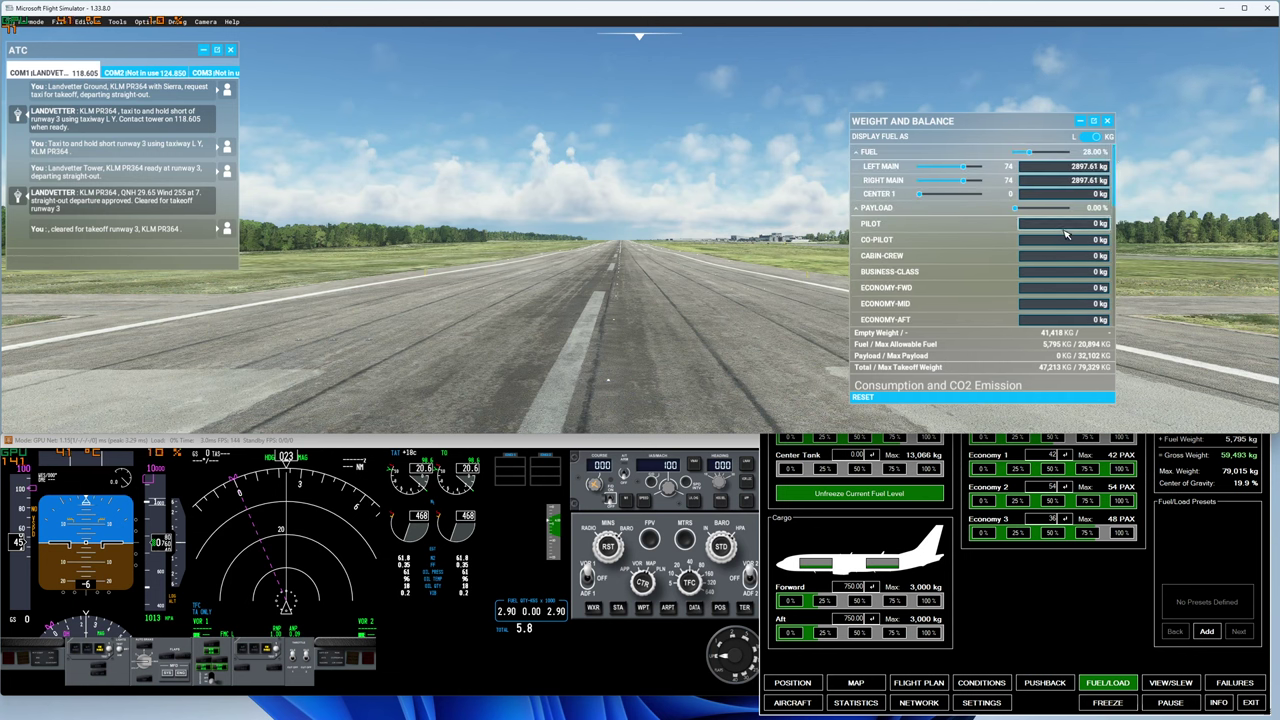
- Switch to ProSimIOS and raise both the forward and aft cargo loads through 50% to 75%
{"action": "left_click", "coordinate": [1105, 598]}
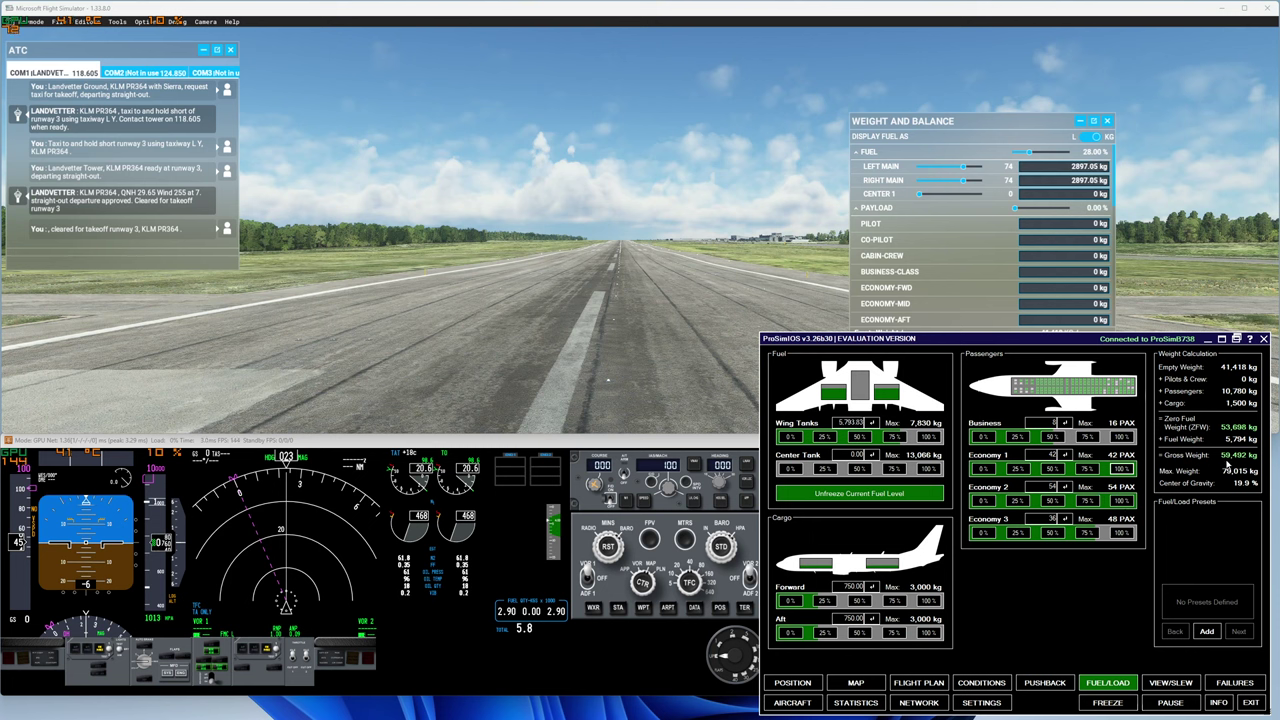
{"action": "left_click", "coordinate": [859, 600]}
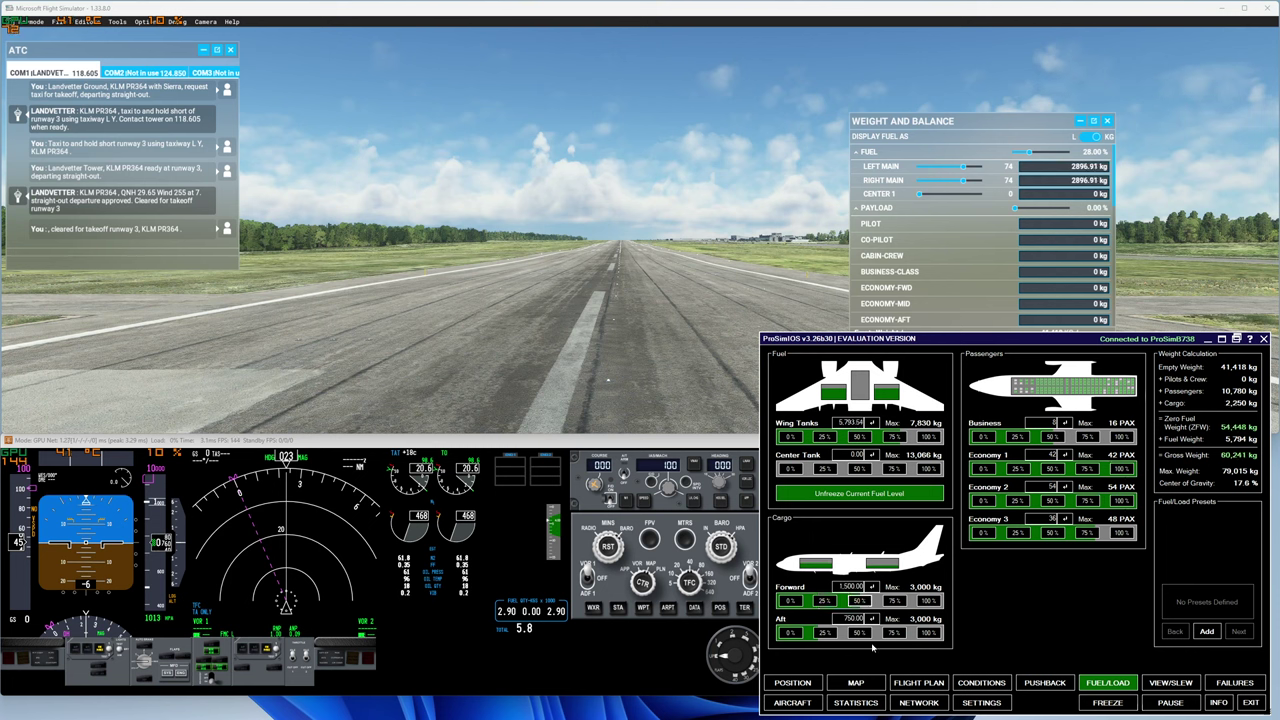
{"action": "left_click", "coordinate": [859, 632]}
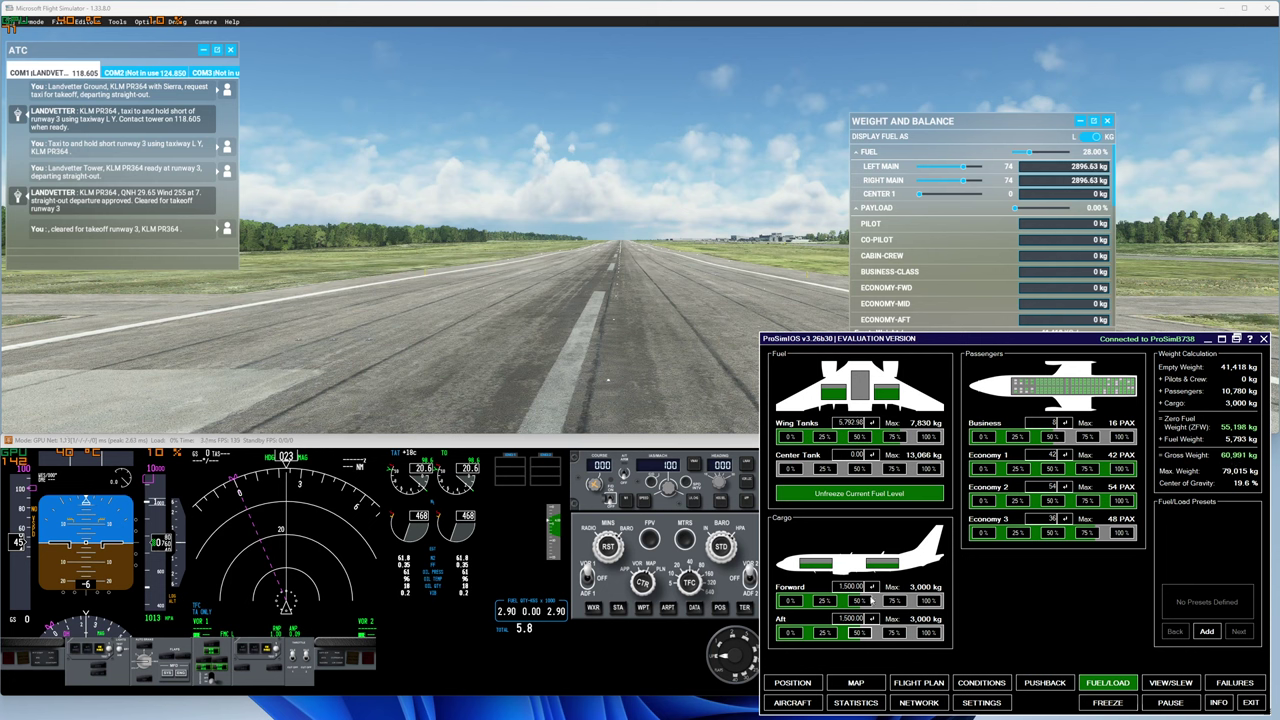
{"action": "left_click", "coordinate": [892, 600]}
{"action": "left_click", "coordinate": [892, 632]}
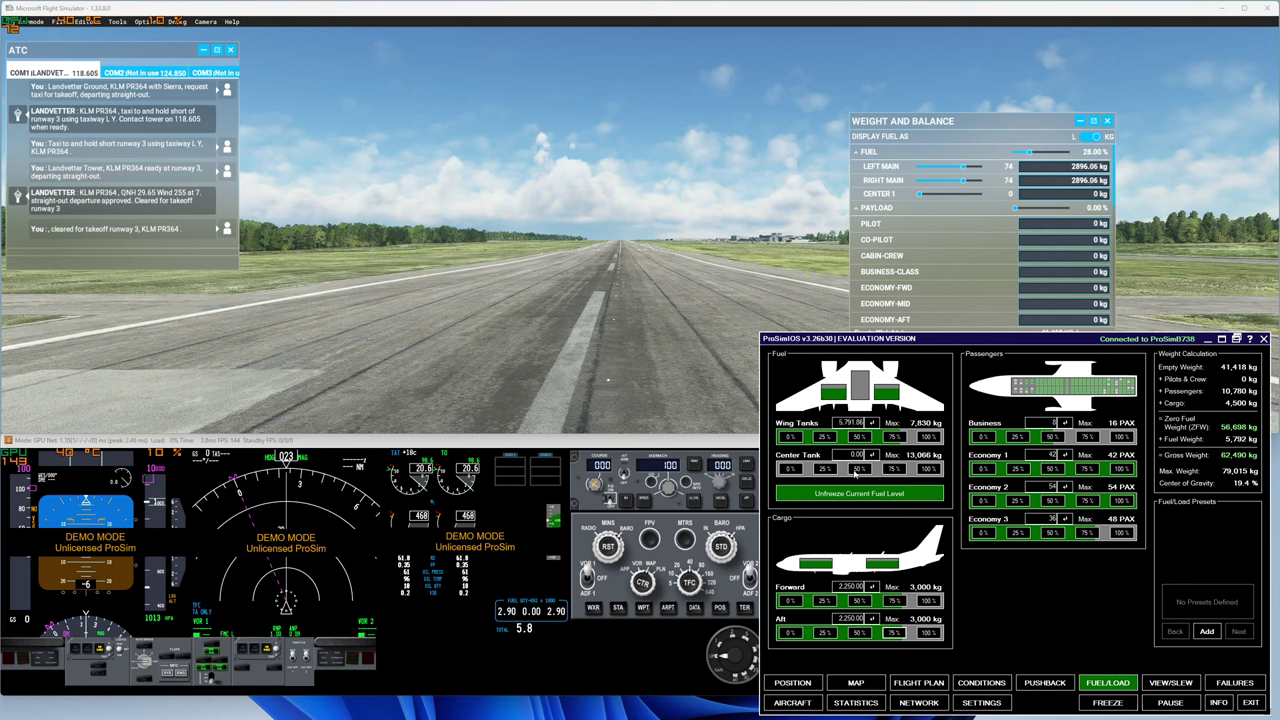
- Set the center tank fuel to 25% and the wing tanks fuel to 100%
{"action": "left_click", "coordinate": [832, 472]}
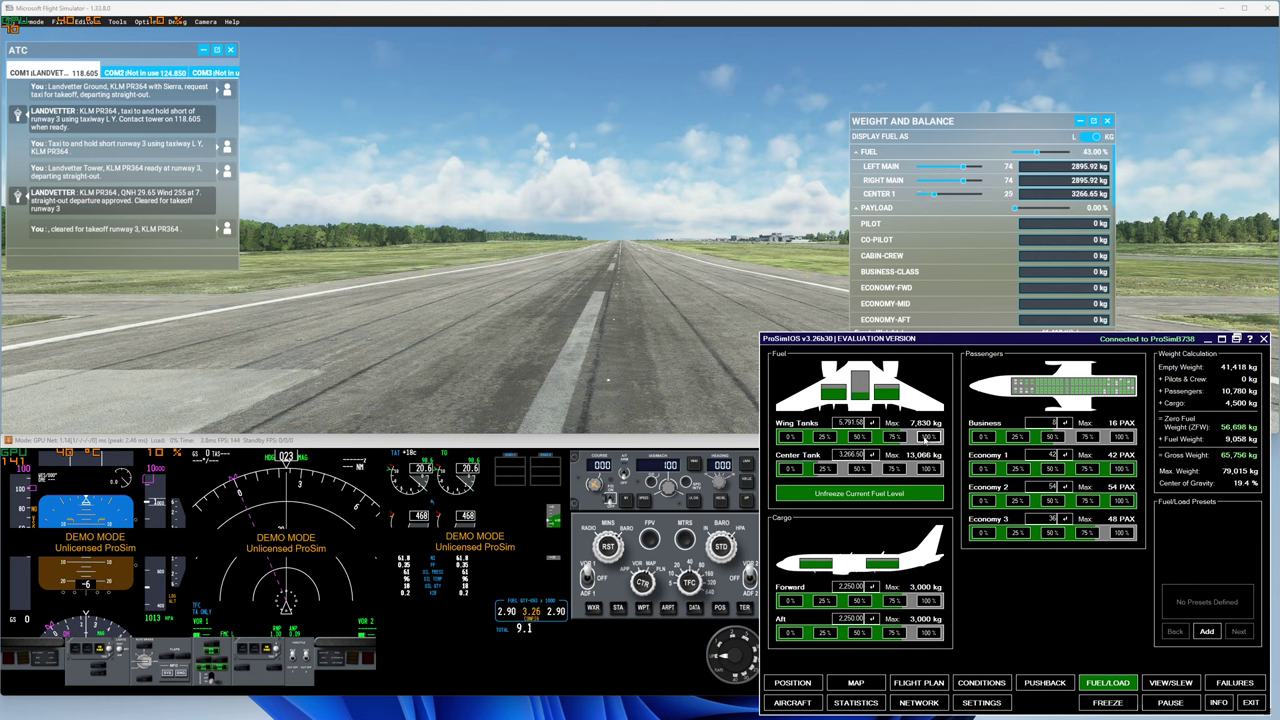
{"action": "left_click", "coordinate": [925, 438]}
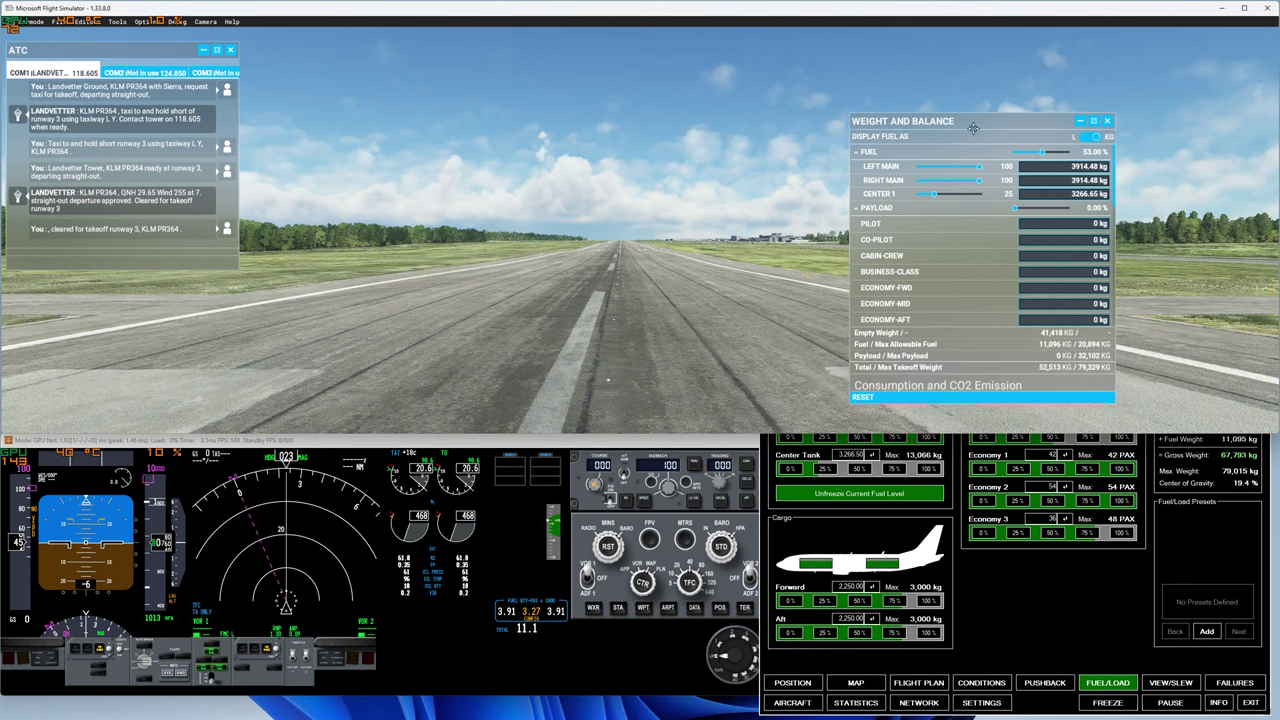
- Switch to Microsoft Flight Simulator and examine the fuel tanks, every payload station and the total weights in Weight and Balance
{"action": "left_click", "coordinate": [975, 127]}
{"action": "scroll", "coordinate": [968, 280], "scroll_direction": "down", "scroll_amount": 5}
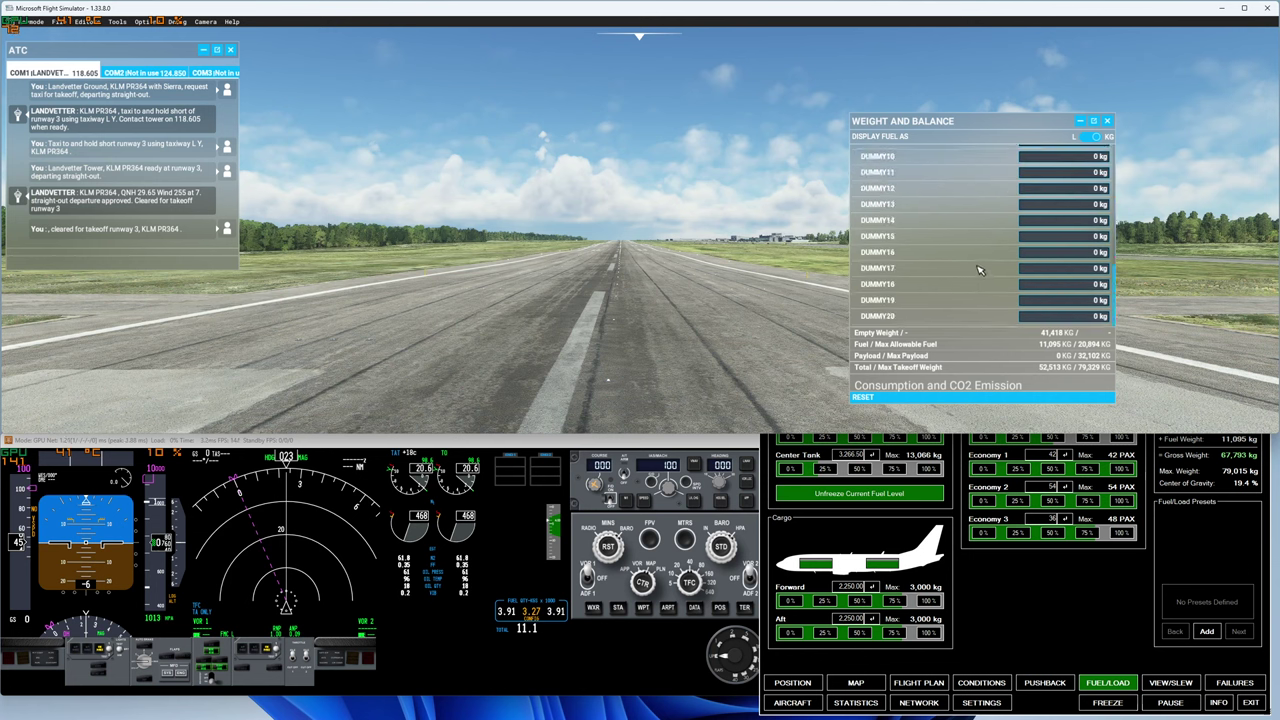
{"action": "scroll", "coordinate": [982, 242], "scroll_direction": "up", "scroll_amount": 5}
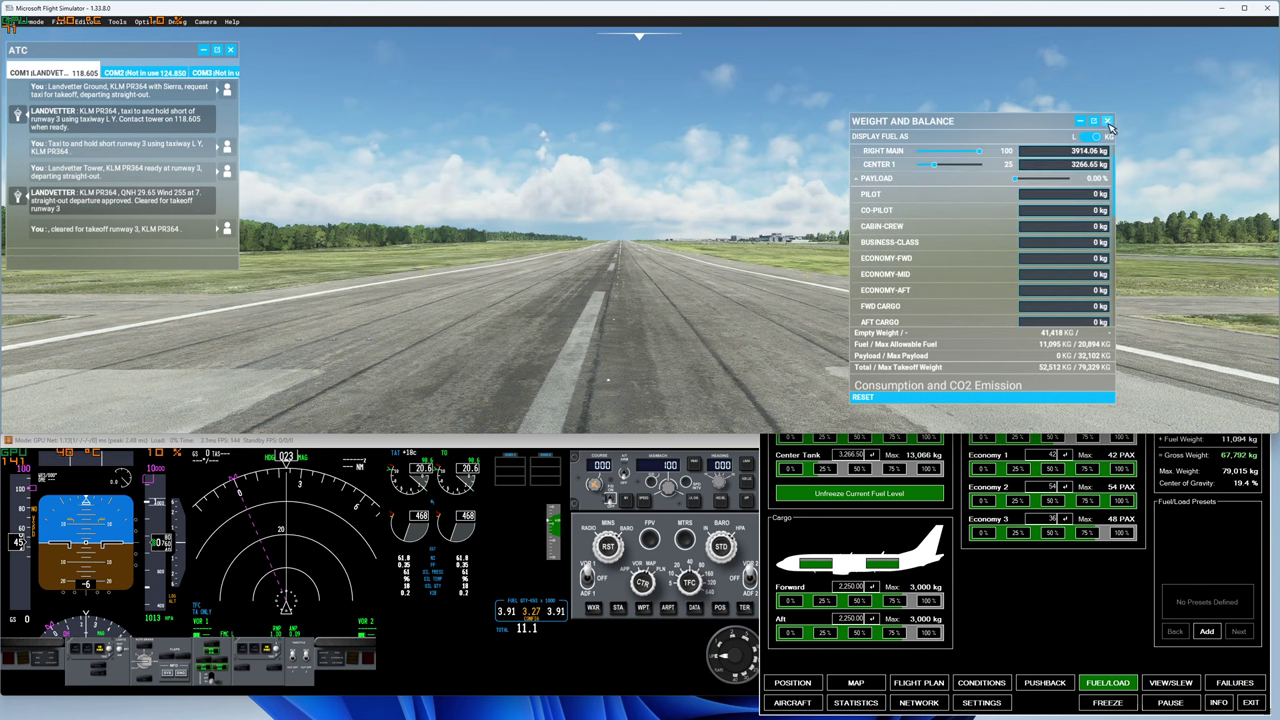
{"action": "scroll", "coordinate": [1000, 236], "scroll_direction": "down", "scroll_amount": 5}
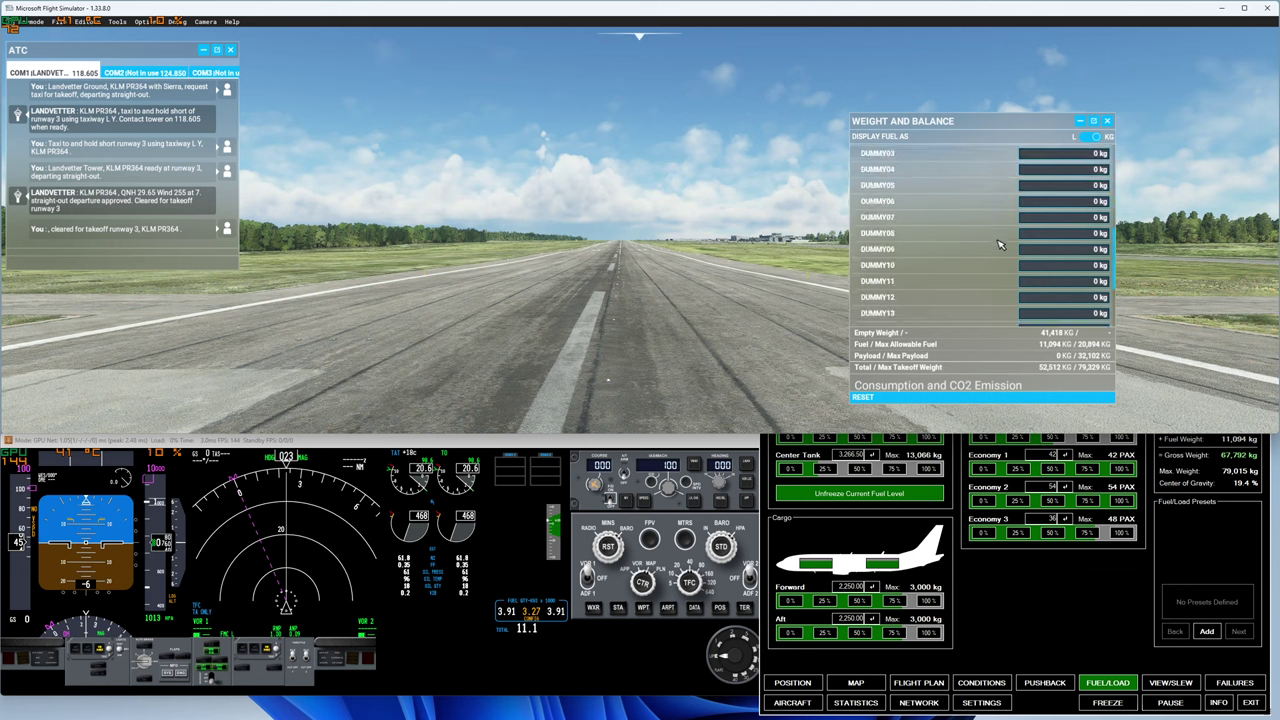
{"action": "scroll", "coordinate": [1000, 236], "scroll_direction": "up", "scroll_amount": 5}
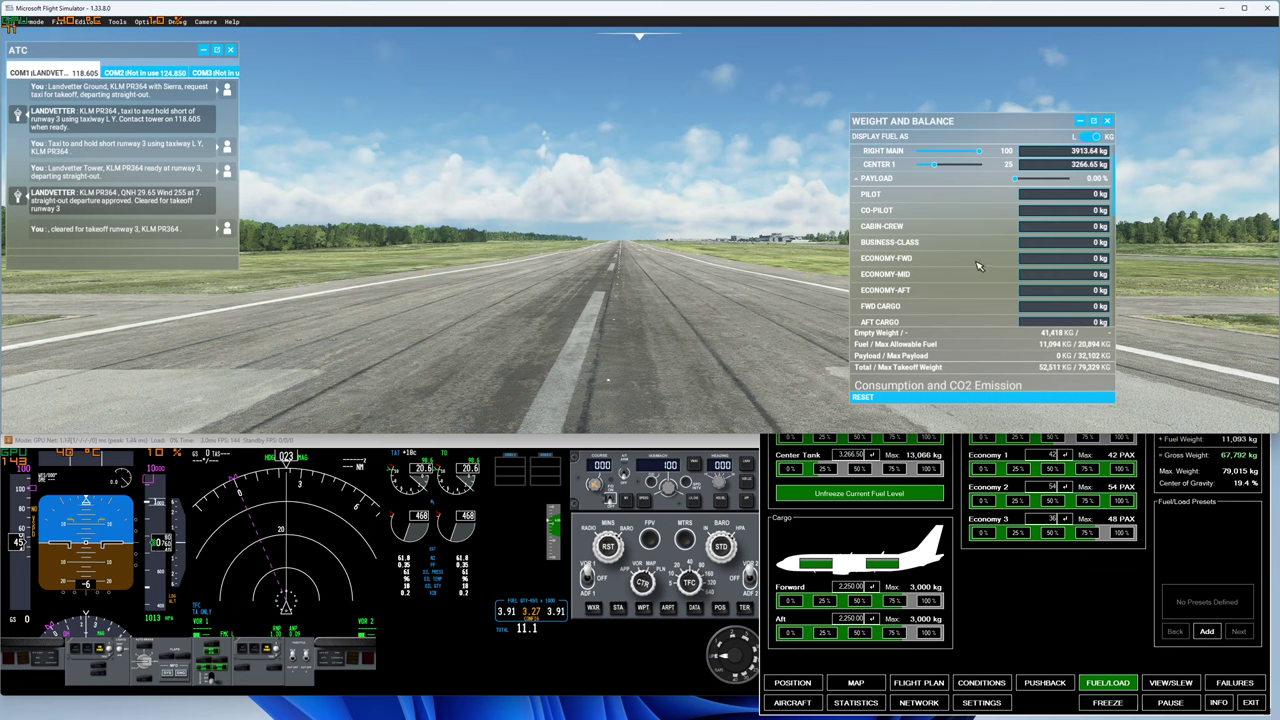
{"action": "scroll", "coordinate": [978, 265], "scroll_direction": "down", "scroll_amount": 3}
{"action": "scroll", "coordinate": [986, 260], "scroll_direction": "up", "scroll_amount": 3}
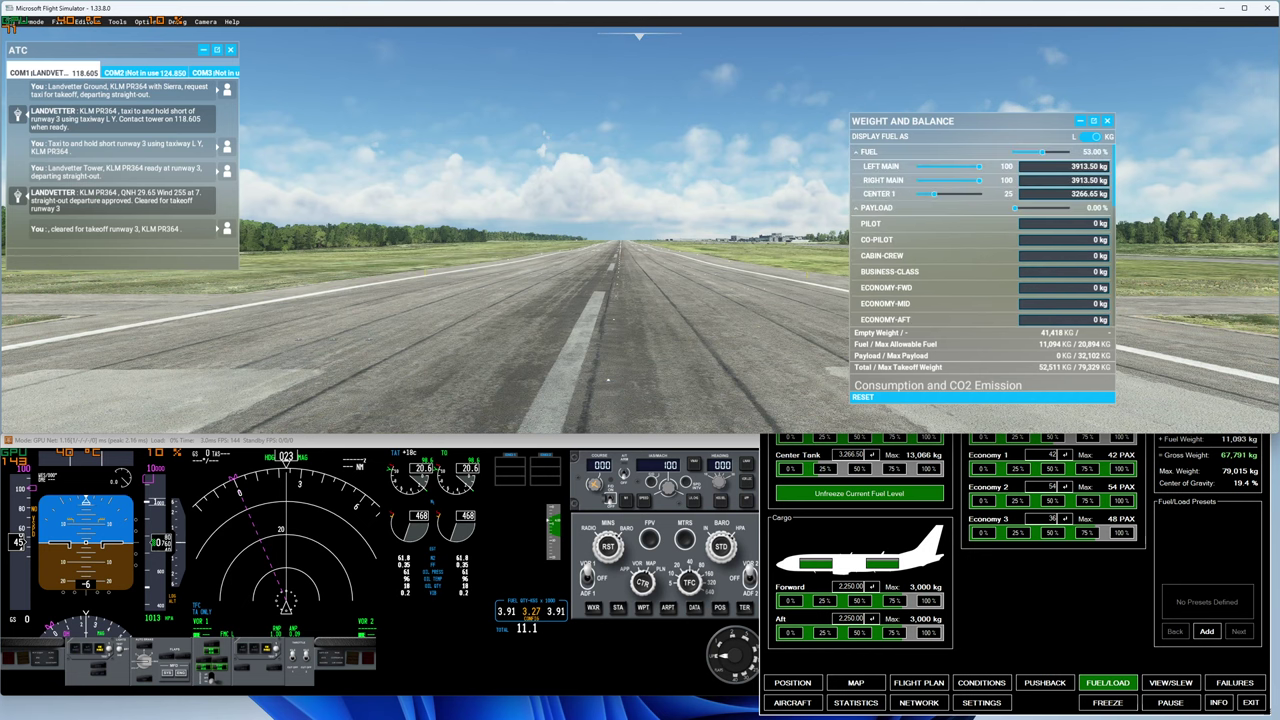
- Compare the ProSimIOS fuel, payload and gross weights with the totals in the simulator's Weight and Balance
{"action": "left_click", "coordinate": [1057, 580]}
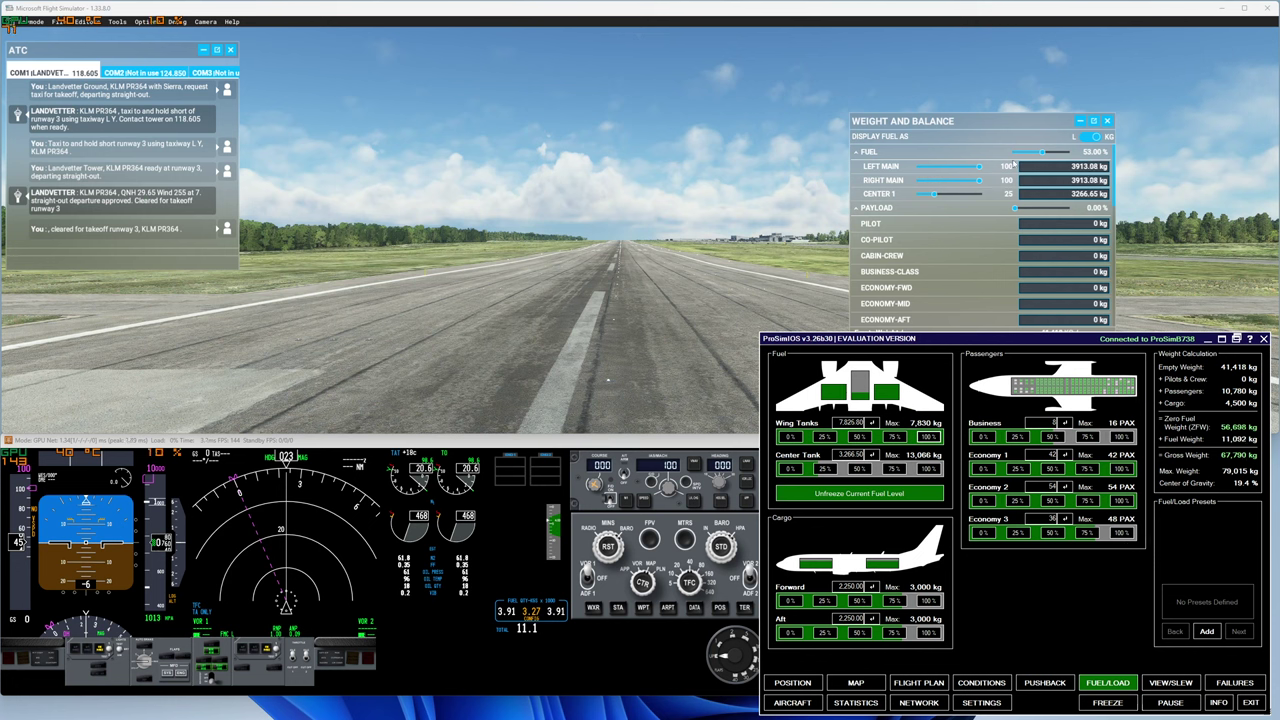
{"action": "left_click", "coordinate": [1013, 165]}
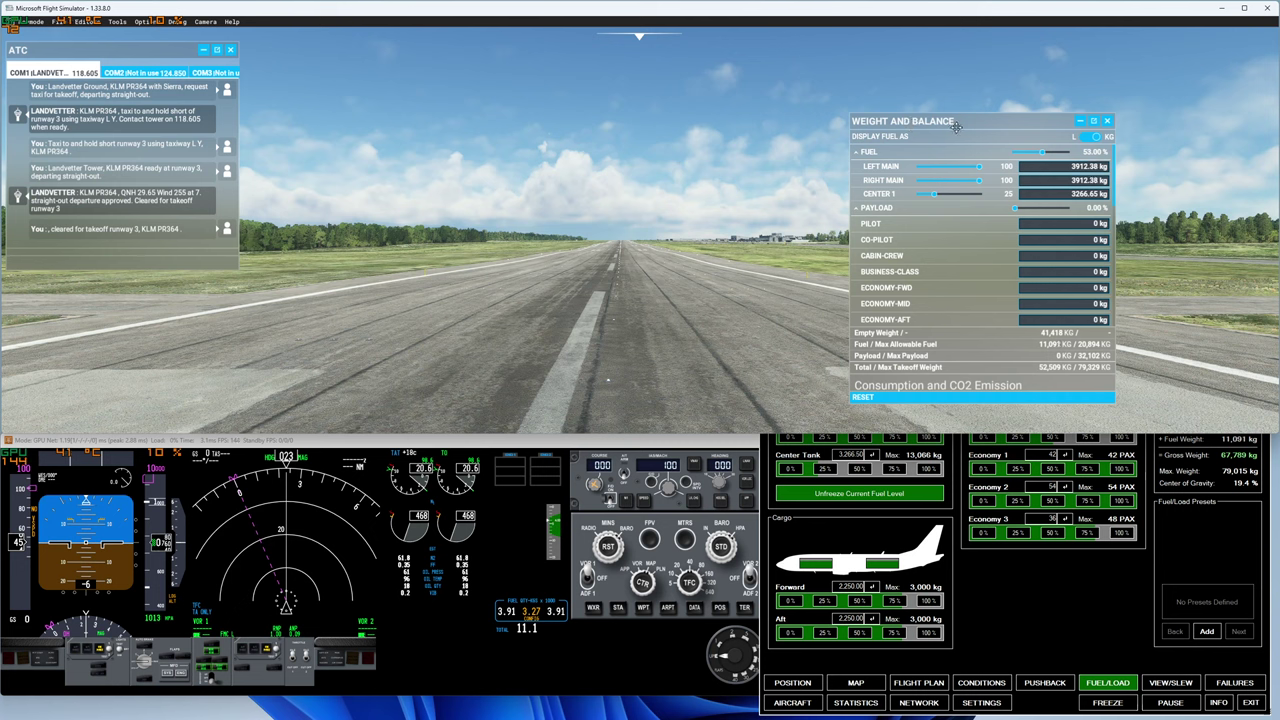
{"action": "left_click", "coordinate": [1101, 551]}
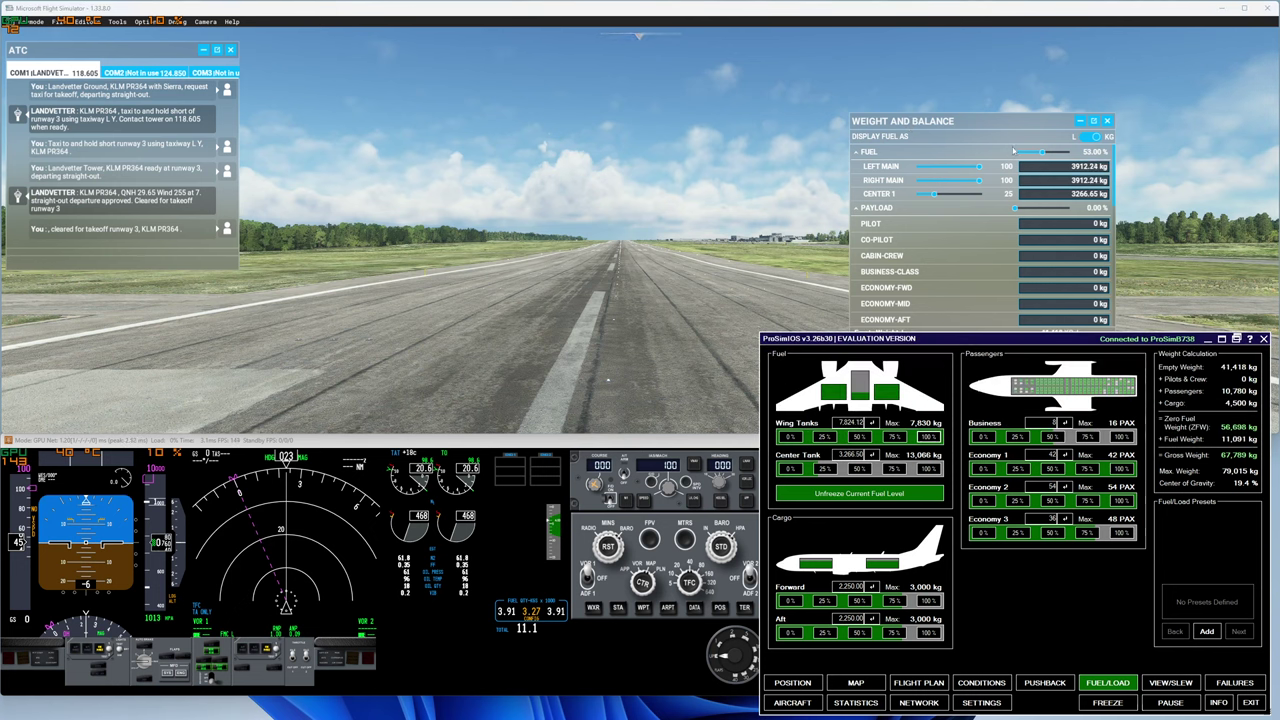
{"action": "left_click", "coordinate": [1013, 150]}
{"action": "left_click", "coordinate": [1085, 598]}
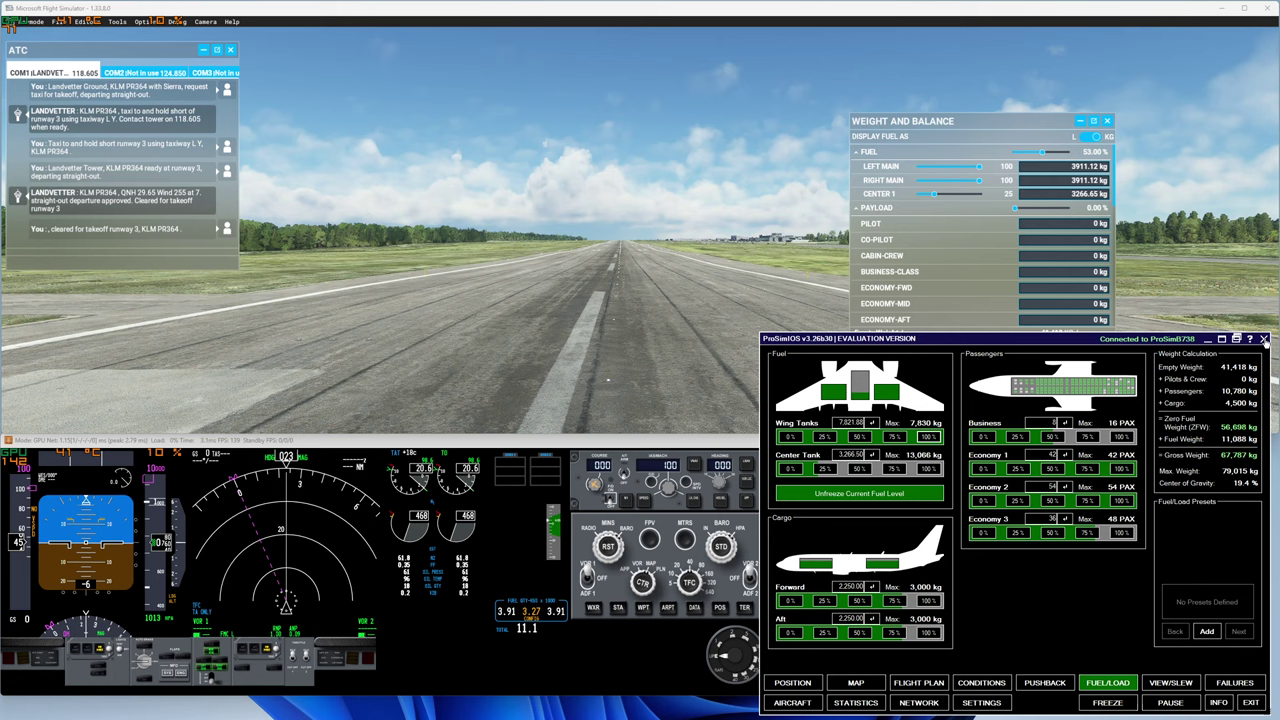
- Close ProSimIOS and the simulator's Weight and Balance window
{"action": "left_click", "coordinate": [1264, 339]}
{"action": "left_click", "coordinate": [1107, 120]}
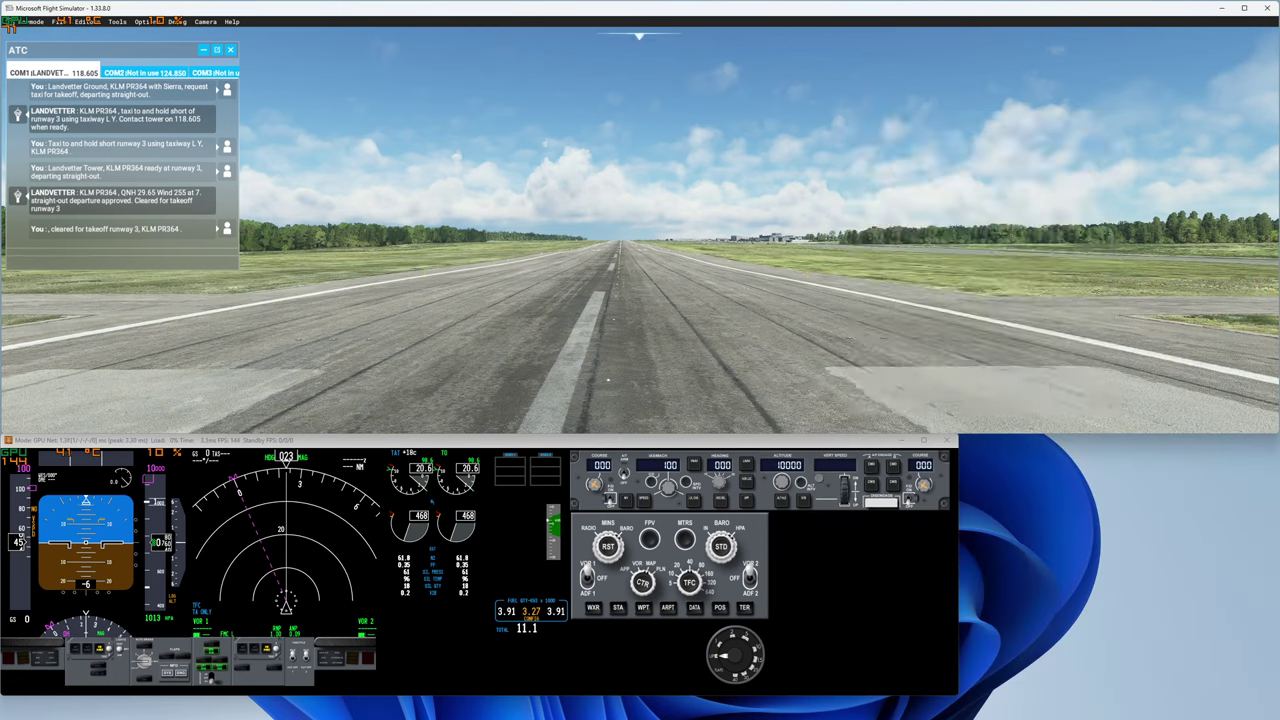
- Bring up the ProSimB738 System window, close it and return to Microsoft Flight Simulator
{"action": "left_click", "coordinate": [585, 708]}
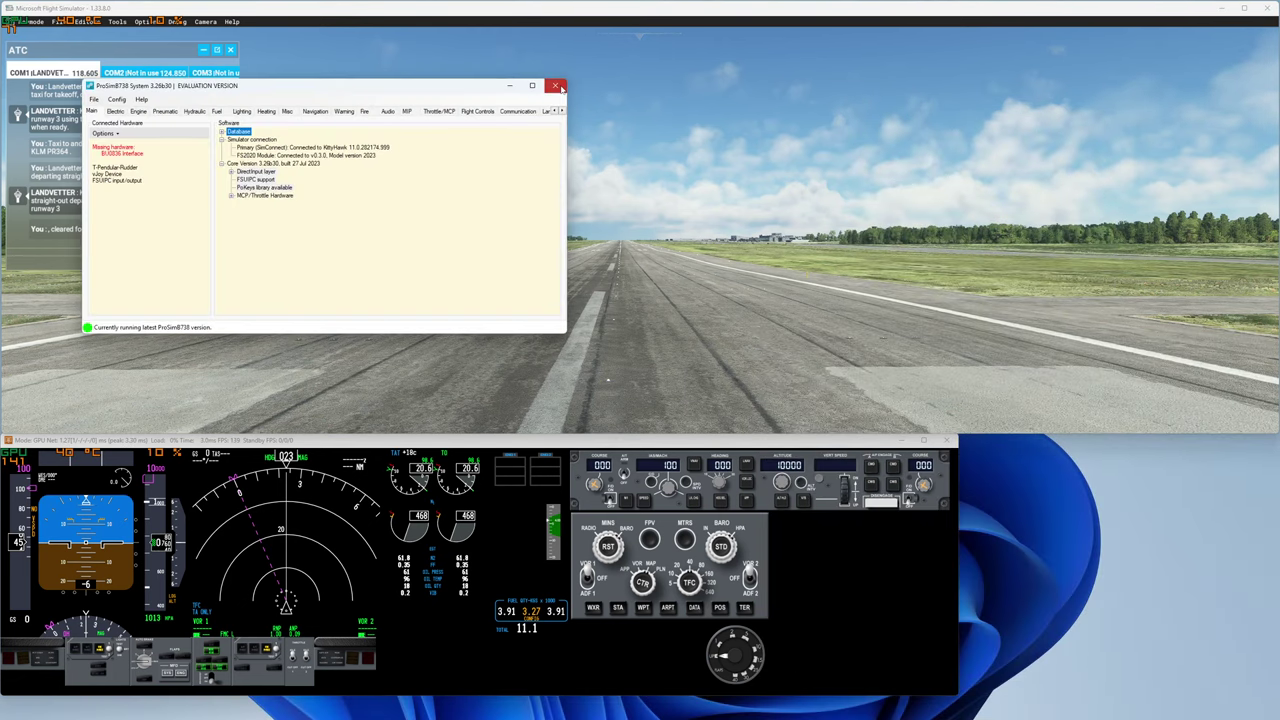
{"action": "left_click", "coordinate": [585, 708]}
{"action": "left_click", "coordinate": [629, 391]}
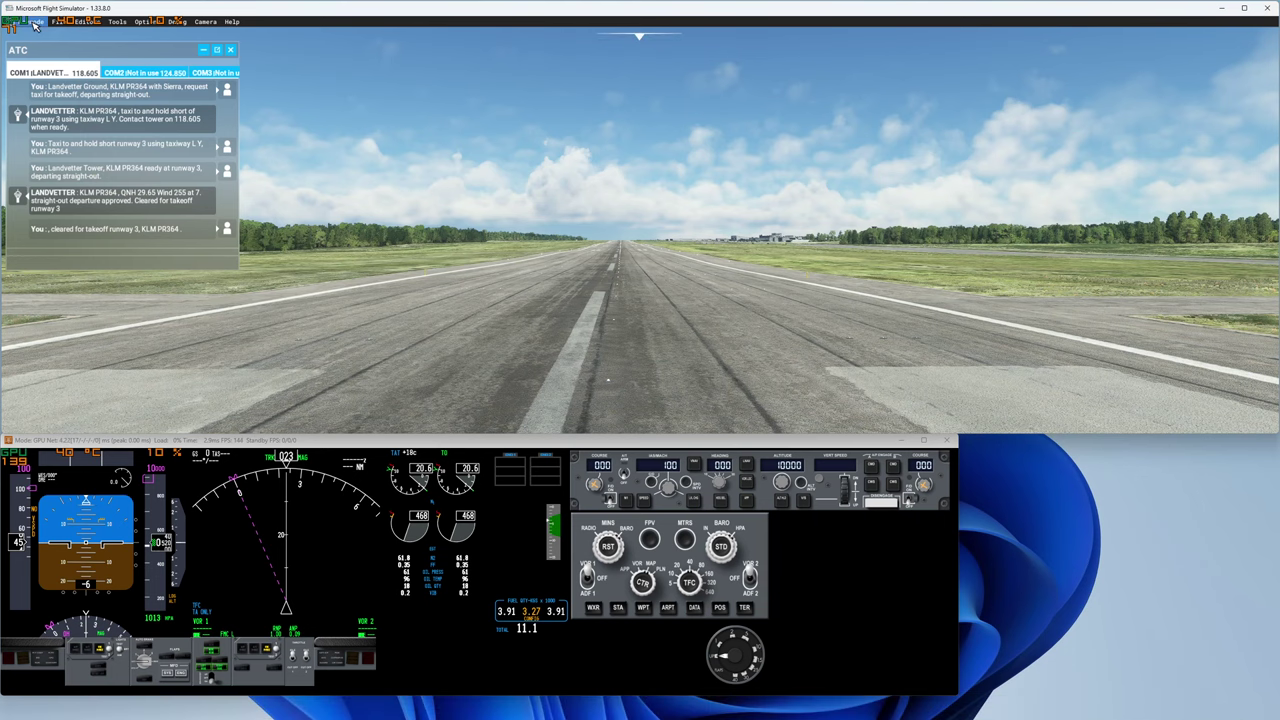
- Leave the current flight for the main menu and open the World Map
{"action": "key", "text": "Escape"}
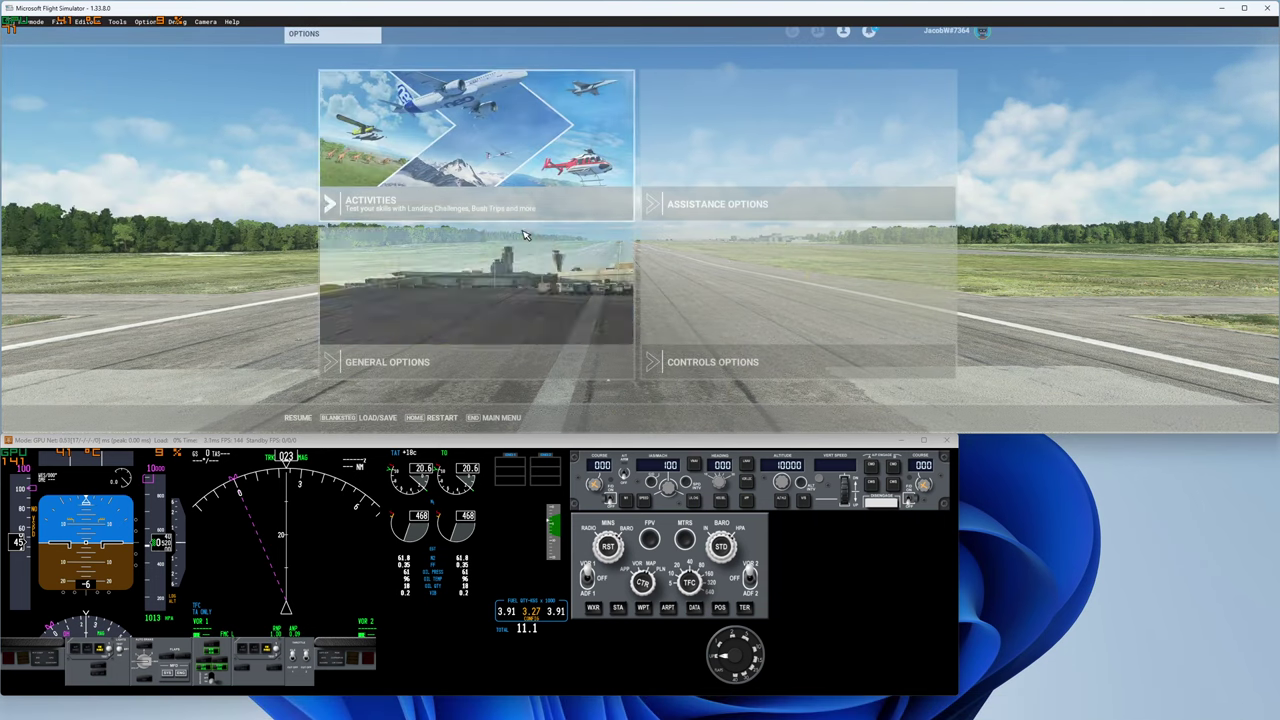
{"action": "left_click", "coordinate": [490, 418]}
{"action": "left_click", "coordinate": [642, 276]}
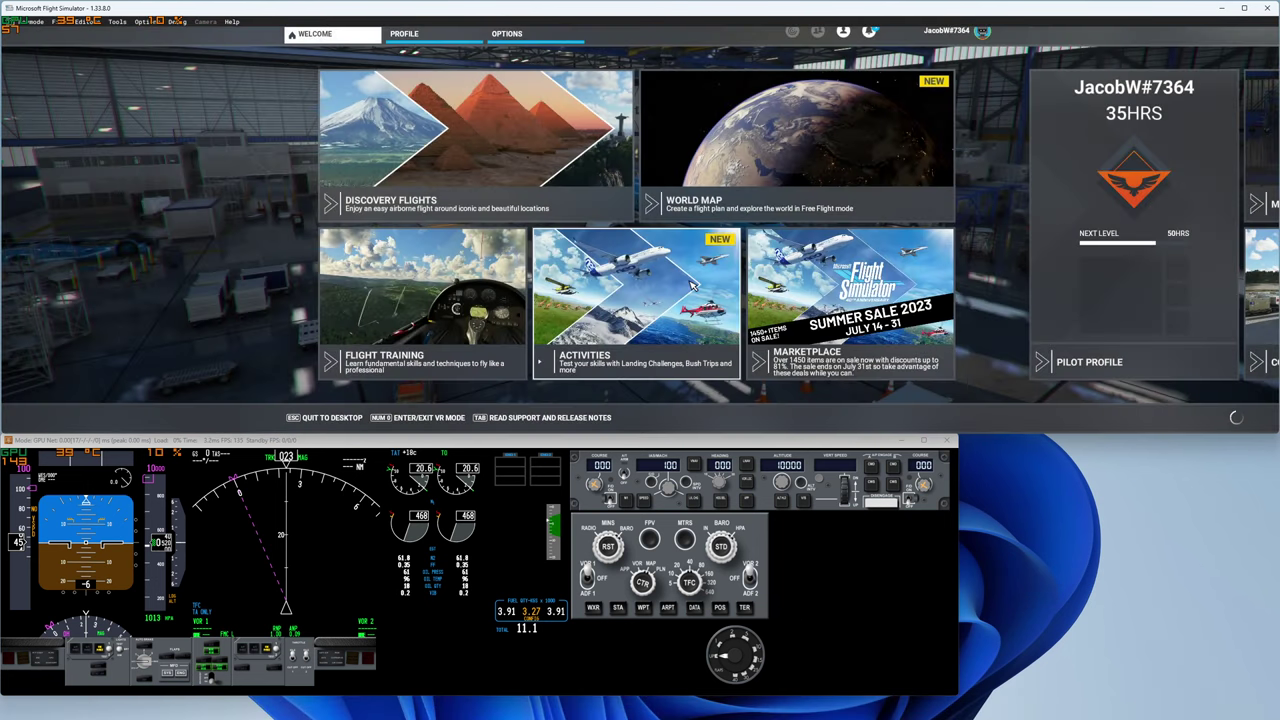
{"action": "left_click", "coordinate": [750, 150]}
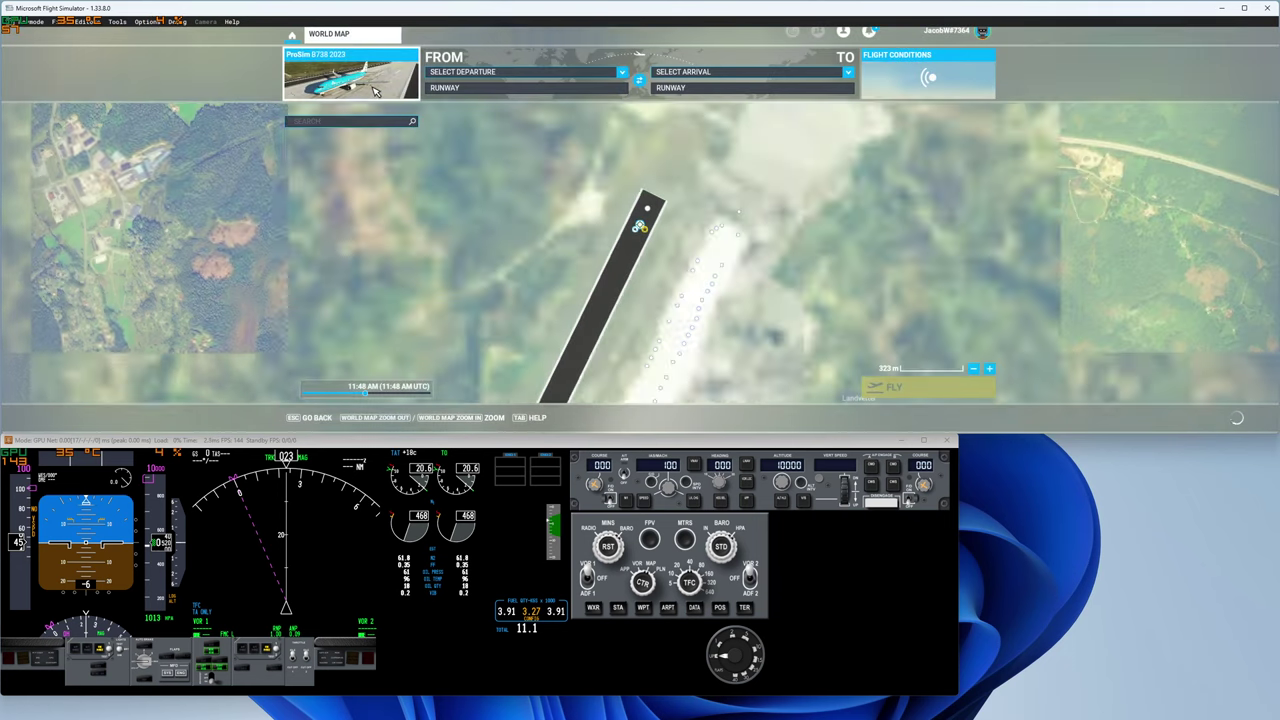
- Open the ProSim B738 2023's Weight and Balance and look through its fuel tanks and payload stations
{"action": "left_click", "coordinate": [376, 91]}
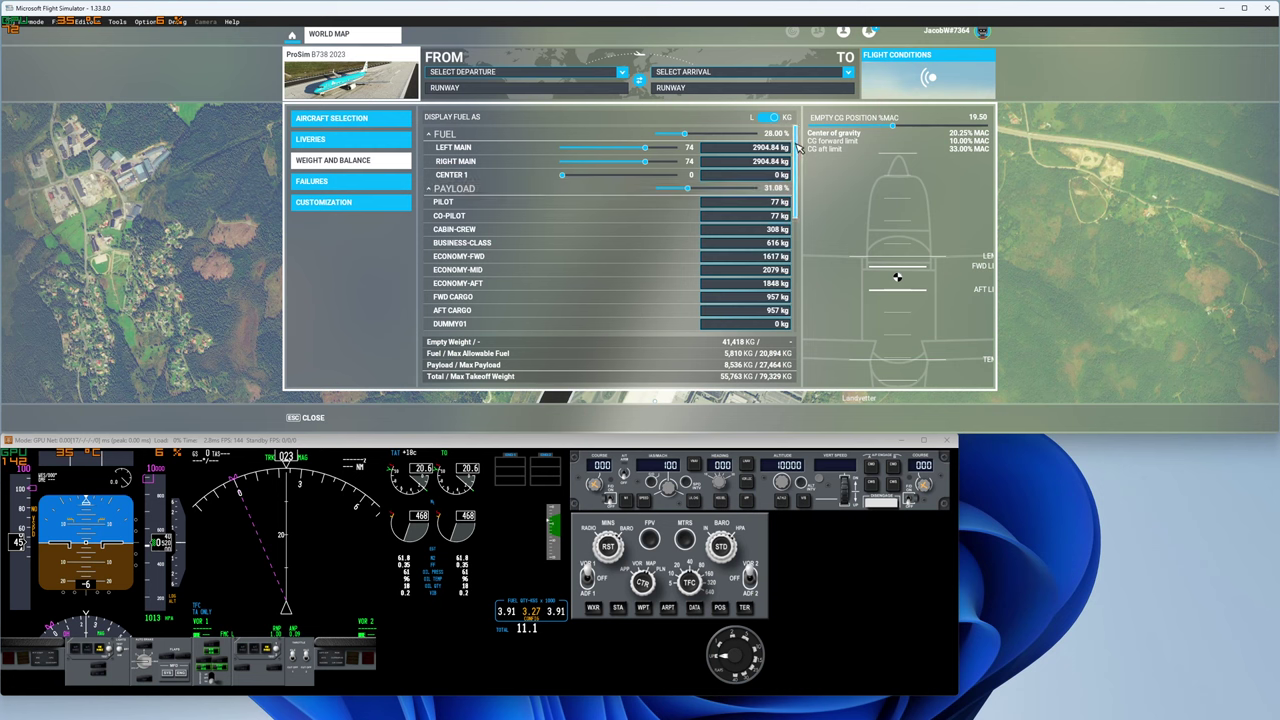
{"action": "left_click_drag", "start_coordinate": [797, 147], "coordinate": [799, 283]}
{"action": "scroll", "coordinate": [788, 290], "scroll_direction": "up", "scroll_amount": 10}
{"action": "scroll", "coordinate": [799, 202], "scroll_direction": "down", "scroll_amount": 1}
{"action": "scroll", "coordinate": [799, 202], "scroll_direction": "up", "scroll_amount": 1}
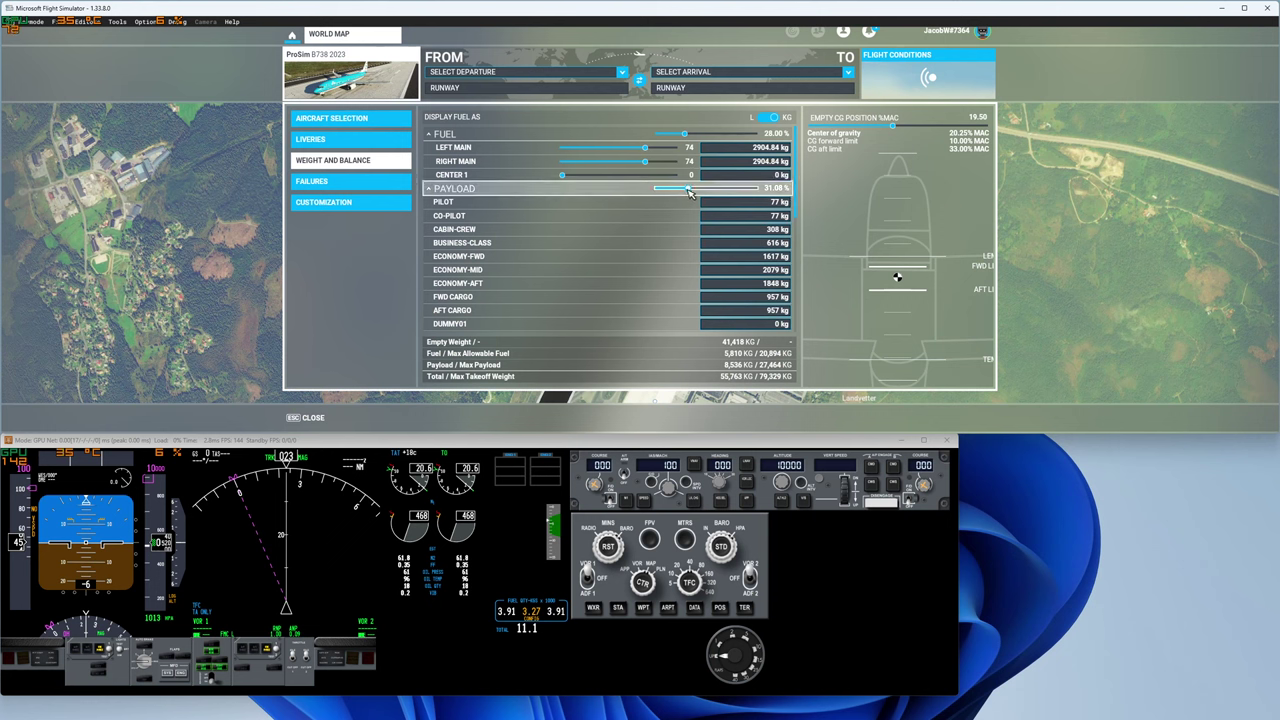
- Raise the ProSim B738's total payload to 41% and examine how the weight is spread over the stations
{"action": "left_click_drag", "start_coordinate": [689, 193], "coordinate": [705, 194]}
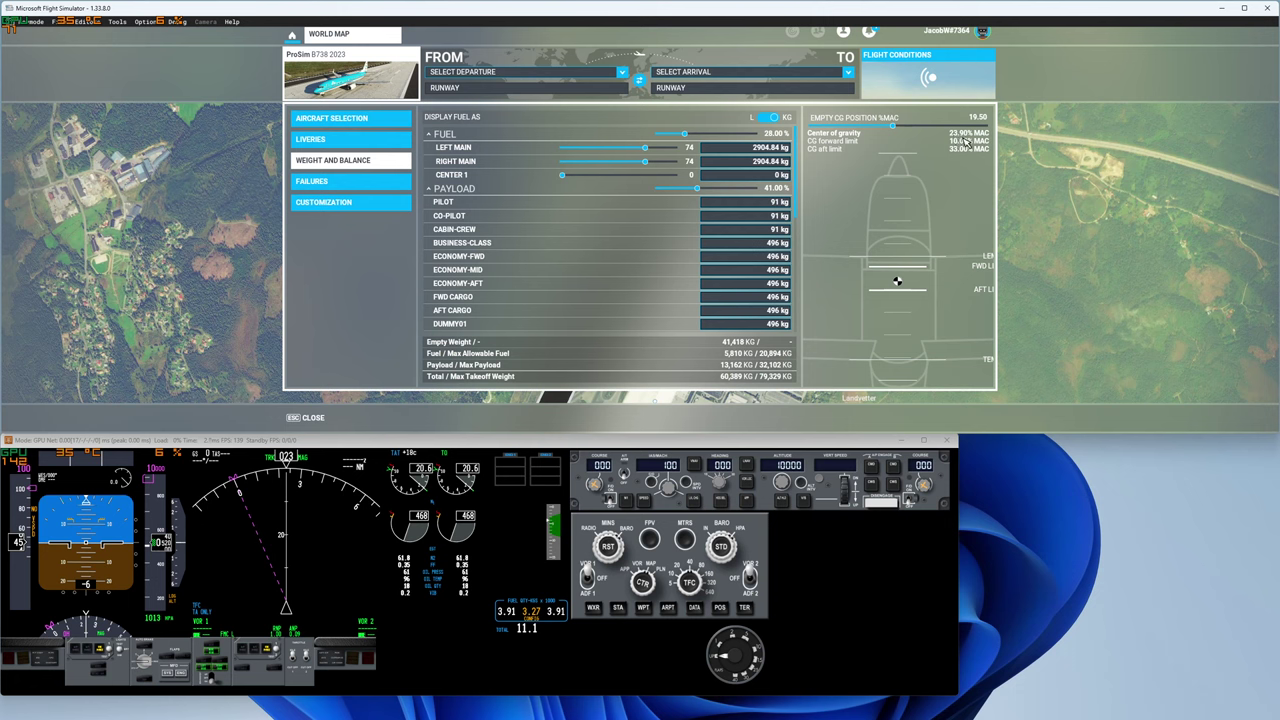
{"action": "left_click_drag", "start_coordinate": [800, 168], "coordinate": [797, 326]}
{"action": "left_click_drag", "start_coordinate": [798, 282], "coordinate": [816, 136]}
{"action": "scroll", "coordinate": [748, 187], "scroll_direction": "down", "scroll_amount": 5}
{"action": "scroll", "coordinate": [748, 187], "scroll_direction": "up", "scroll_amount": 5}
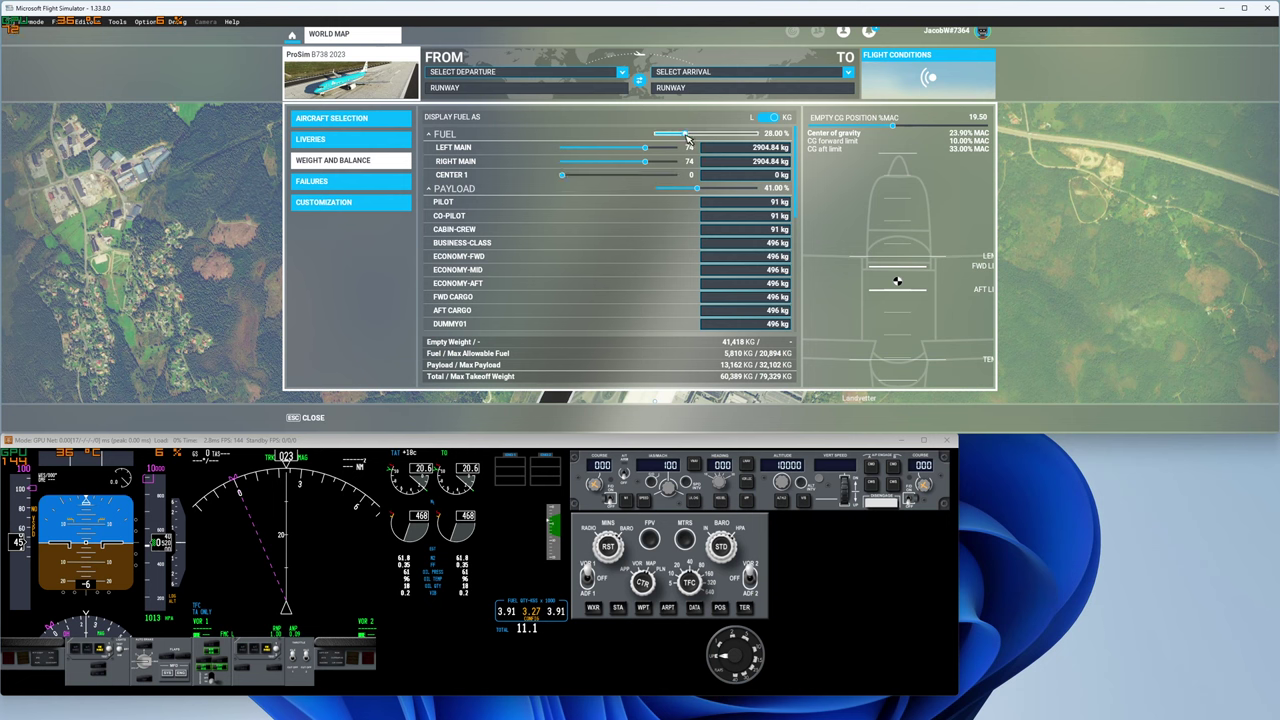
- Set the ProSim B738's total fuel to 24% and its payload to 0%
{"action": "scroll", "coordinate": [687, 137], "scroll_direction": "down", "scroll_amount": 3}
{"action": "scroll", "coordinate": [687, 137], "scroll_direction": "down", "scroll_amount": 1}
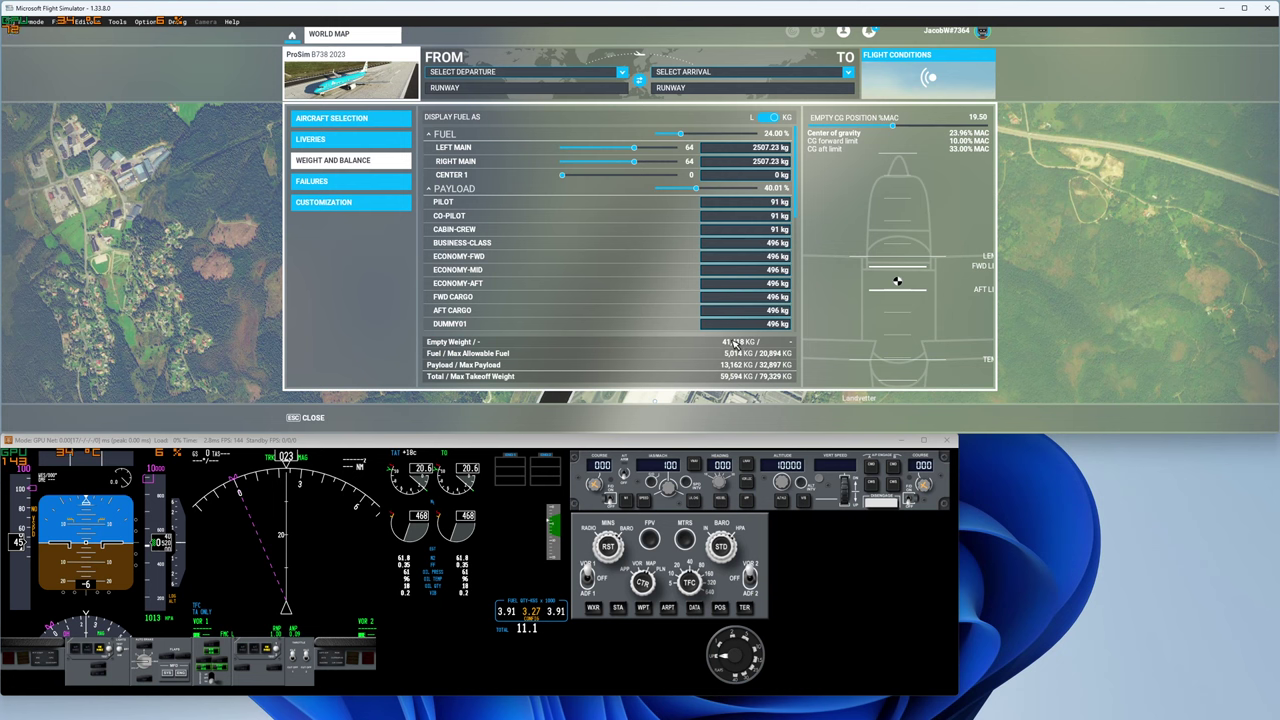
{"action": "left_click_drag", "start_coordinate": [697, 189], "coordinate": [655, 189]}
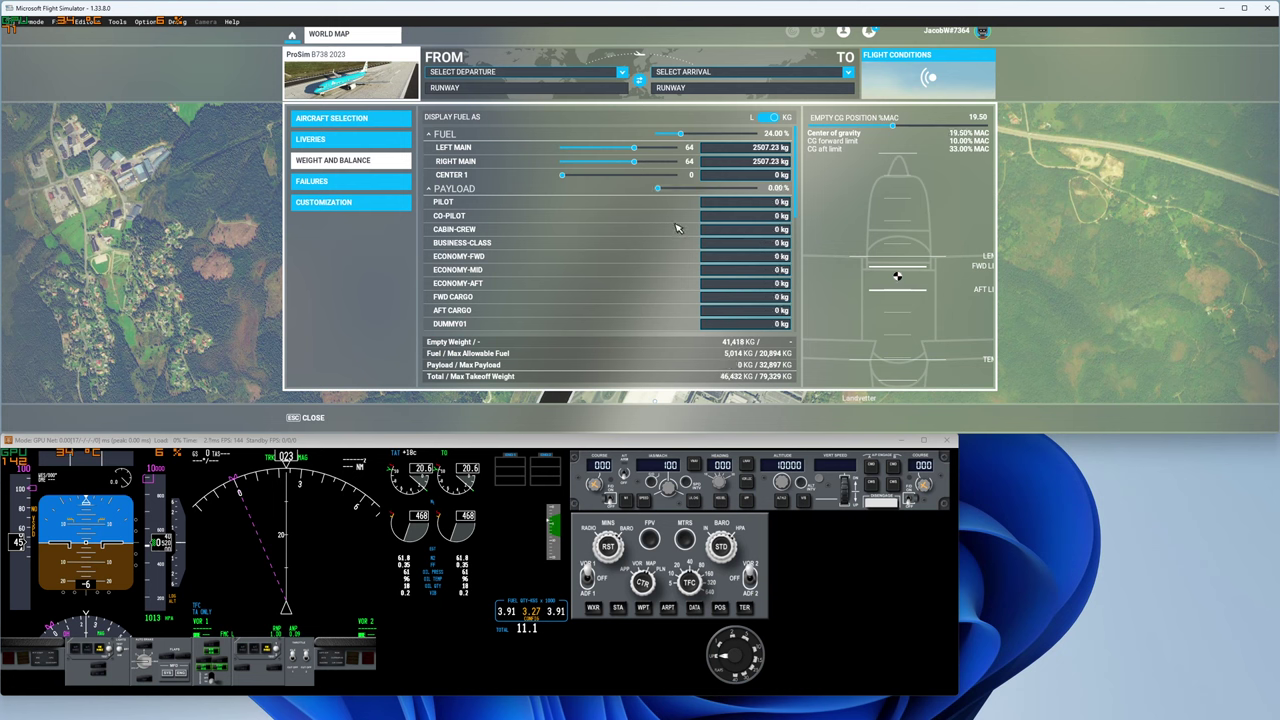
- Try the total fuel at 100% and at 0%, and set the payload to 100%
{"action": "left_click_drag", "start_coordinate": [674, 131], "coordinate": [758, 166]}
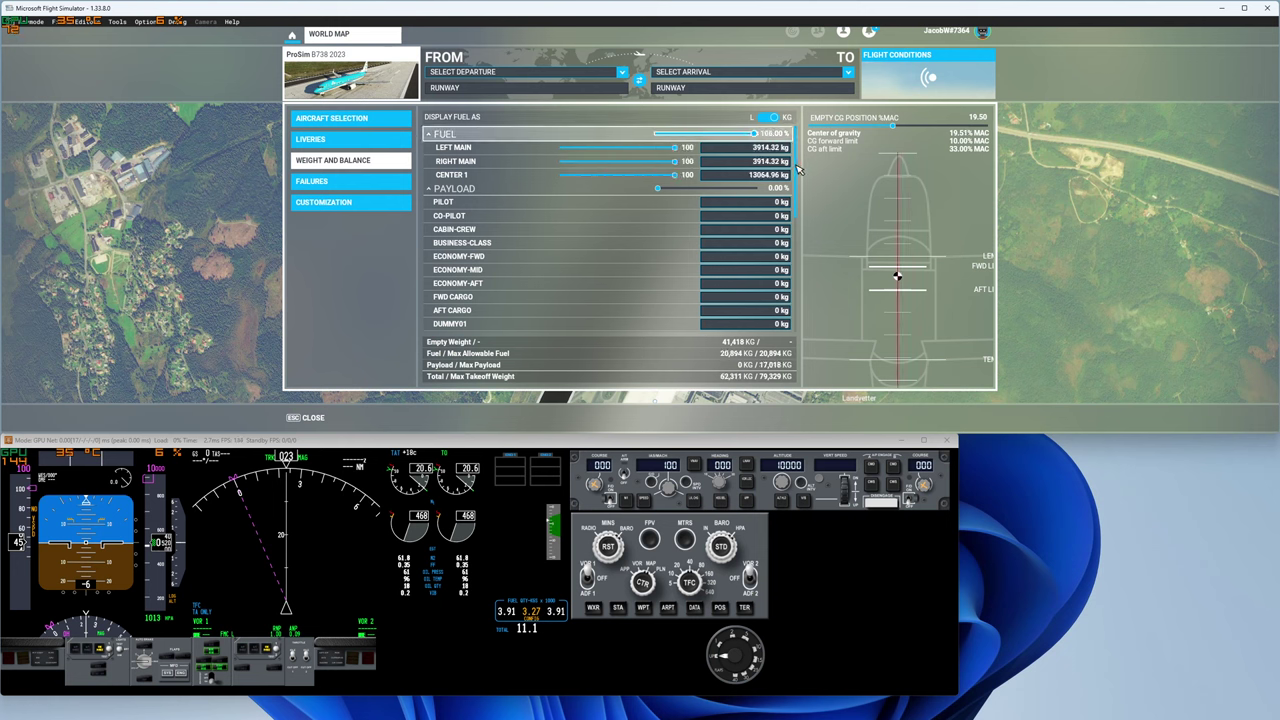
{"action": "left_click_drag", "start_coordinate": [750, 133], "coordinate": [594, 140]}
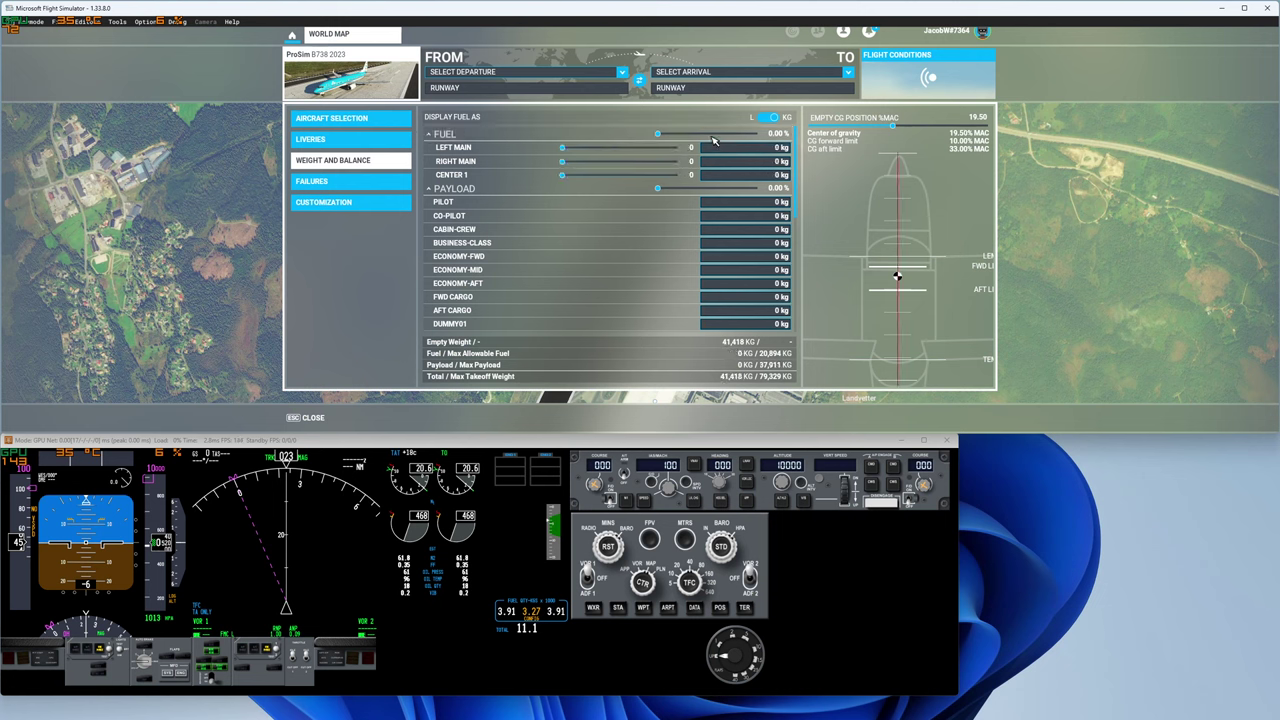
{"action": "mouse_move", "coordinate": [658, 189]}
{"action": "left_mouse_down"}
{"action": "mouse_move", "coordinate": [696, 192]}
{"action": "mouse_move", "coordinate": [641, 193]}
{"action": "mouse_move", "coordinate": [730, 193]}
{"action": "mouse_move", "coordinate": [620, 194]}
{"action": "mouse_move", "coordinate": [806, 205]}
{"action": "mouse_move", "coordinate": [1013, 180]}
{"action": "left_mouse_up"}
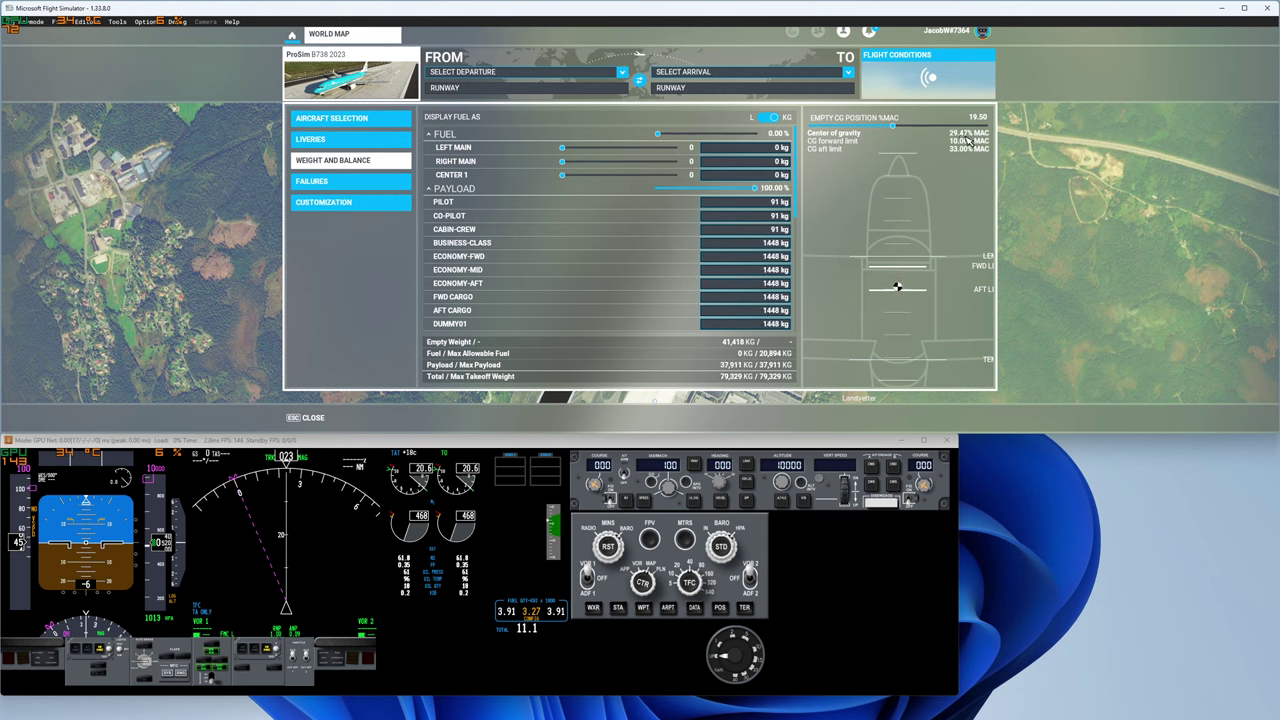
- Set the total fuel back to 24% and readjust the payload to 100%, checking the station weights
{"action": "left_click_drag", "start_coordinate": [657, 133], "coordinate": [696, 134]}
{"action": "scroll", "coordinate": [696, 134], "scroll_direction": "down", "scroll_amount": 6}
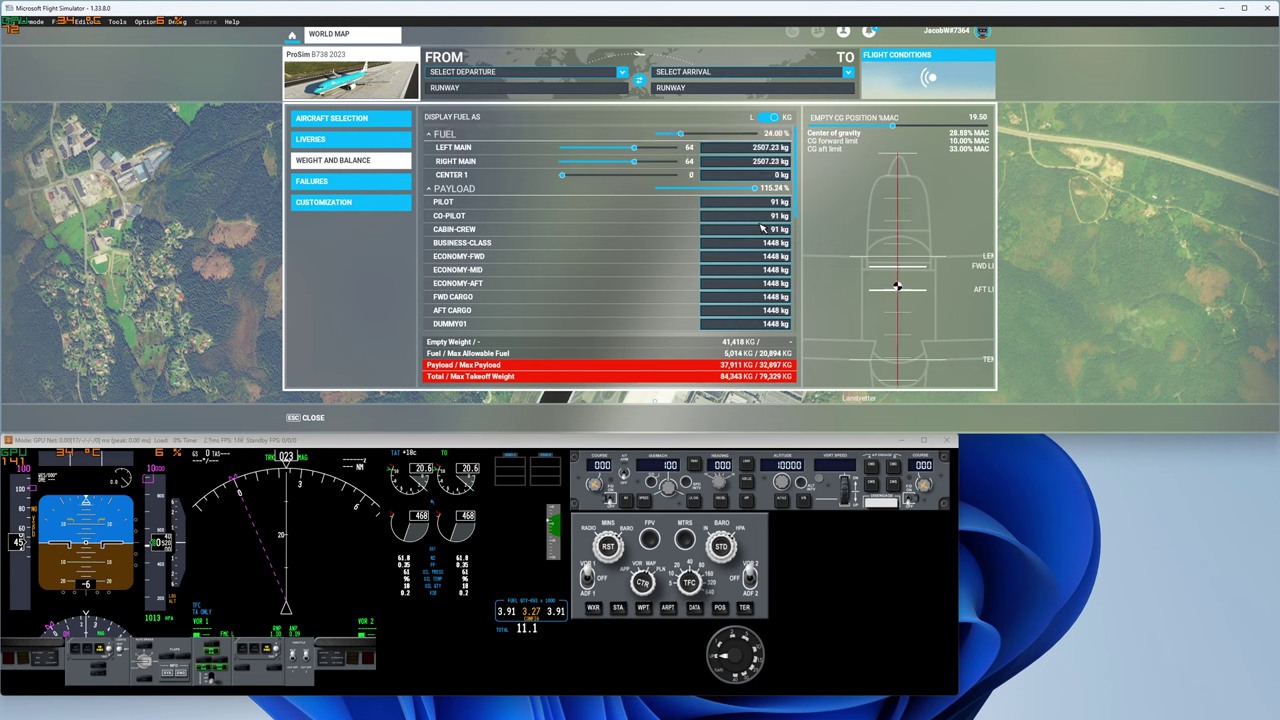
{"action": "left_click_drag", "start_coordinate": [754, 188], "coordinate": [661, 187]}
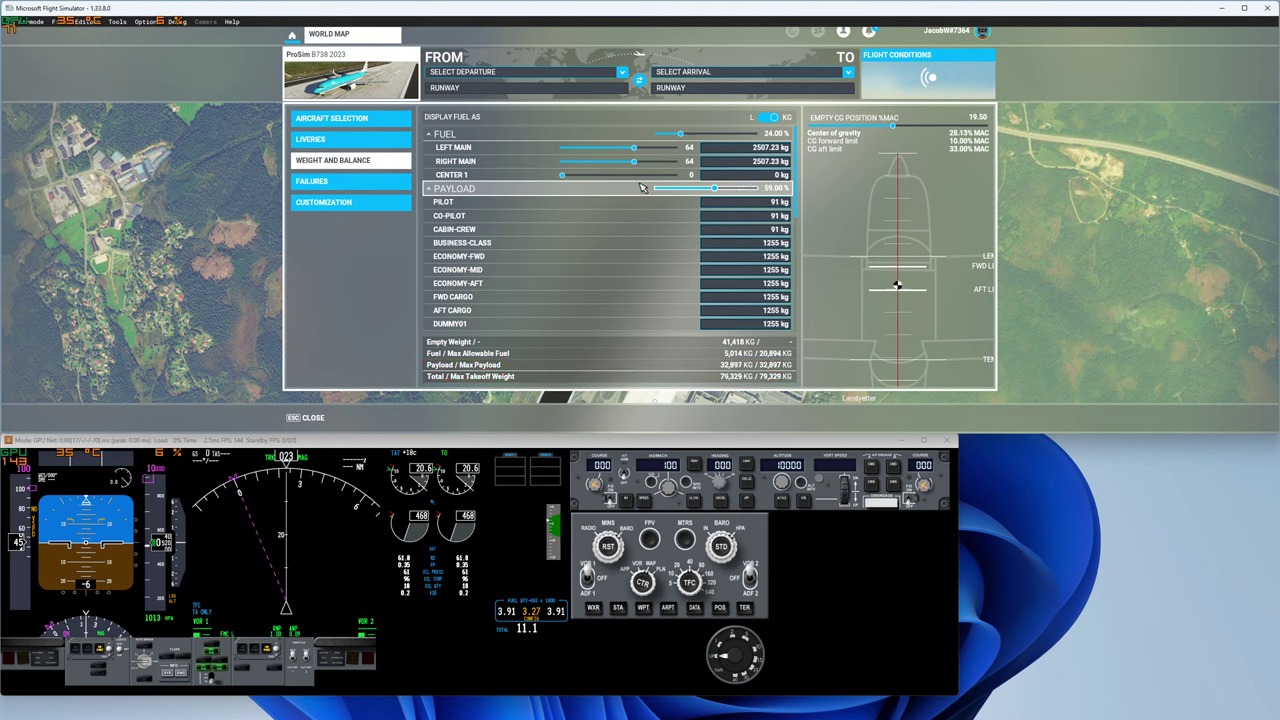
{"action": "left_click", "coordinate": [740, 194]}
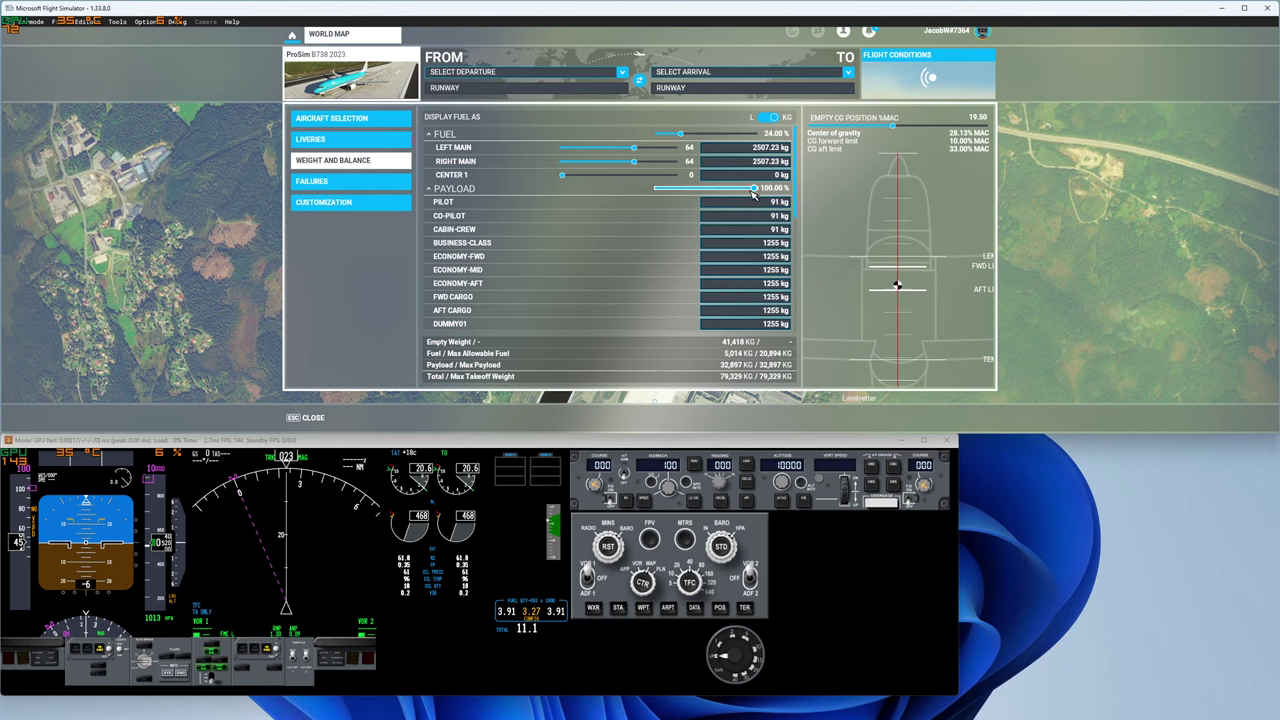
{"action": "scroll", "coordinate": [678, 192], "scroll_direction": "down", "scroll_amount": 2}
{"action": "scroll", "coordinate": [678, 192], "scroll_direction": "up", "scroll_amount": 2}
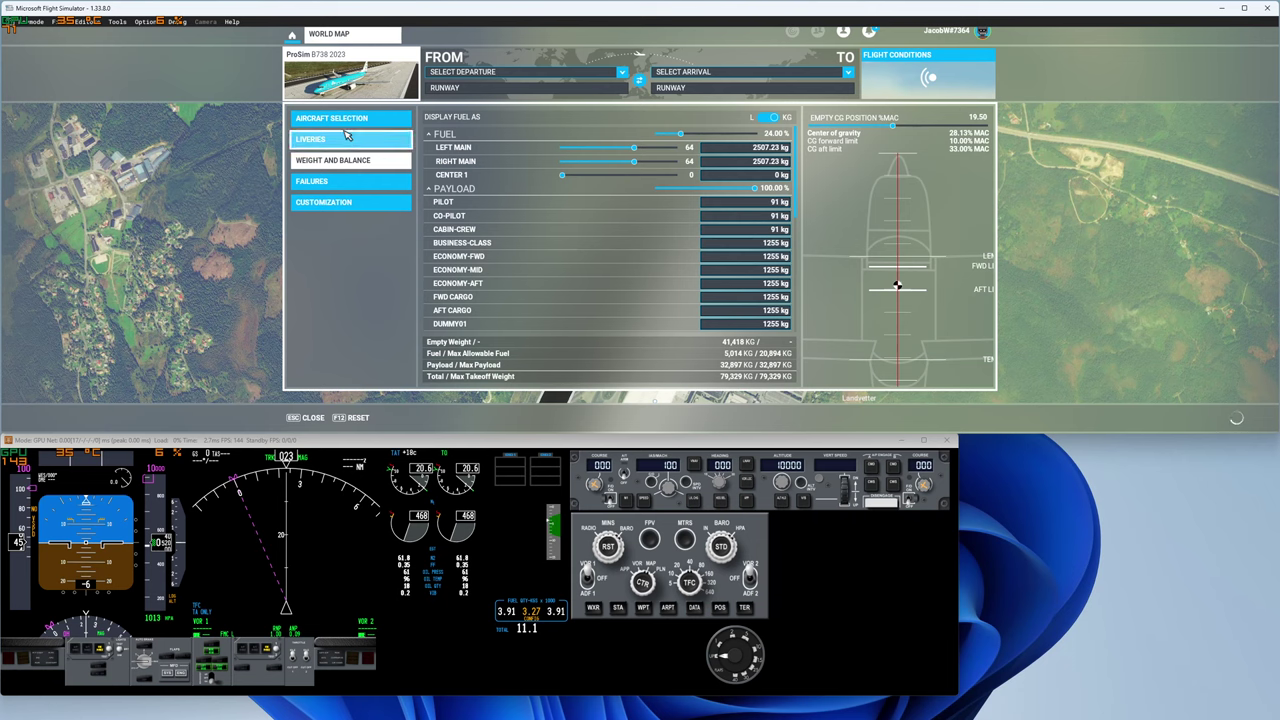
- Filter the aircraft selection to Airliners and choose the Boeing 737-800
{"action": "left_click", "coordinate": [345, 120]}
{"action": "left_click", "coordinate": [868, 117]}
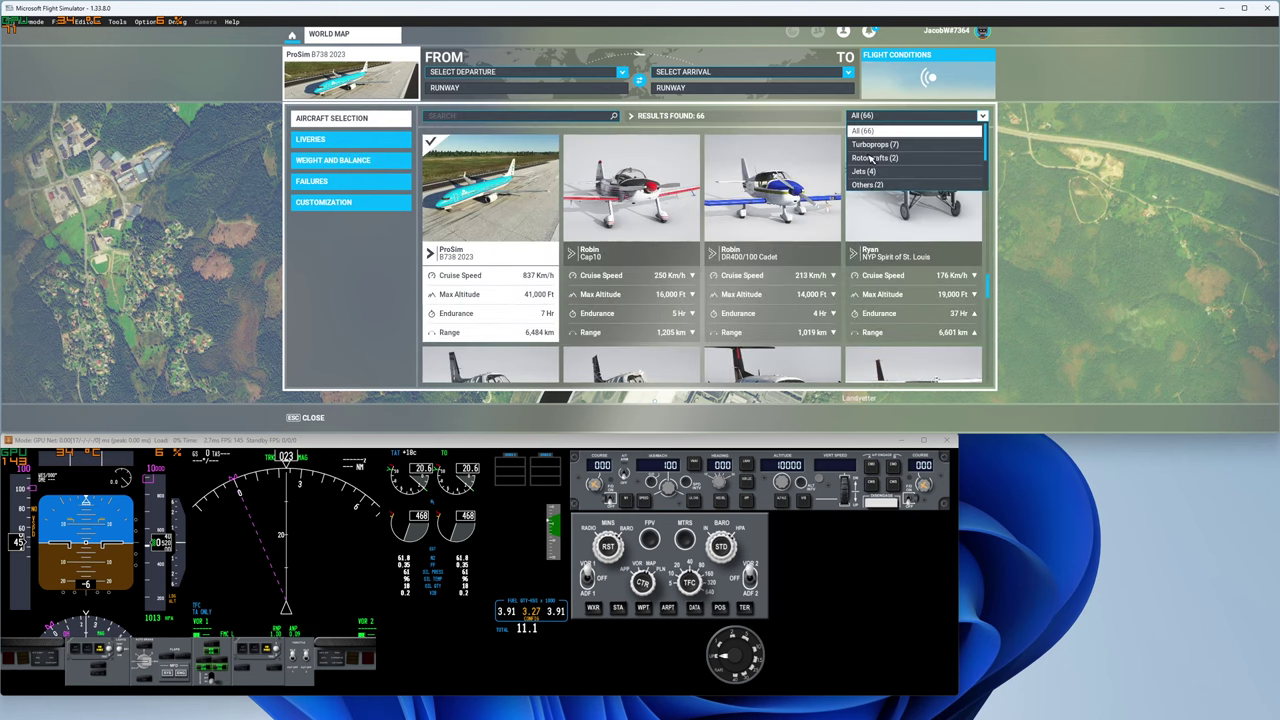
{"action": "scroll", "coordinate": [871, 160], "scroll_direction": "down", "scroll_amount": 2}
{"action": "left_click", "coordinate": [868, 170]}
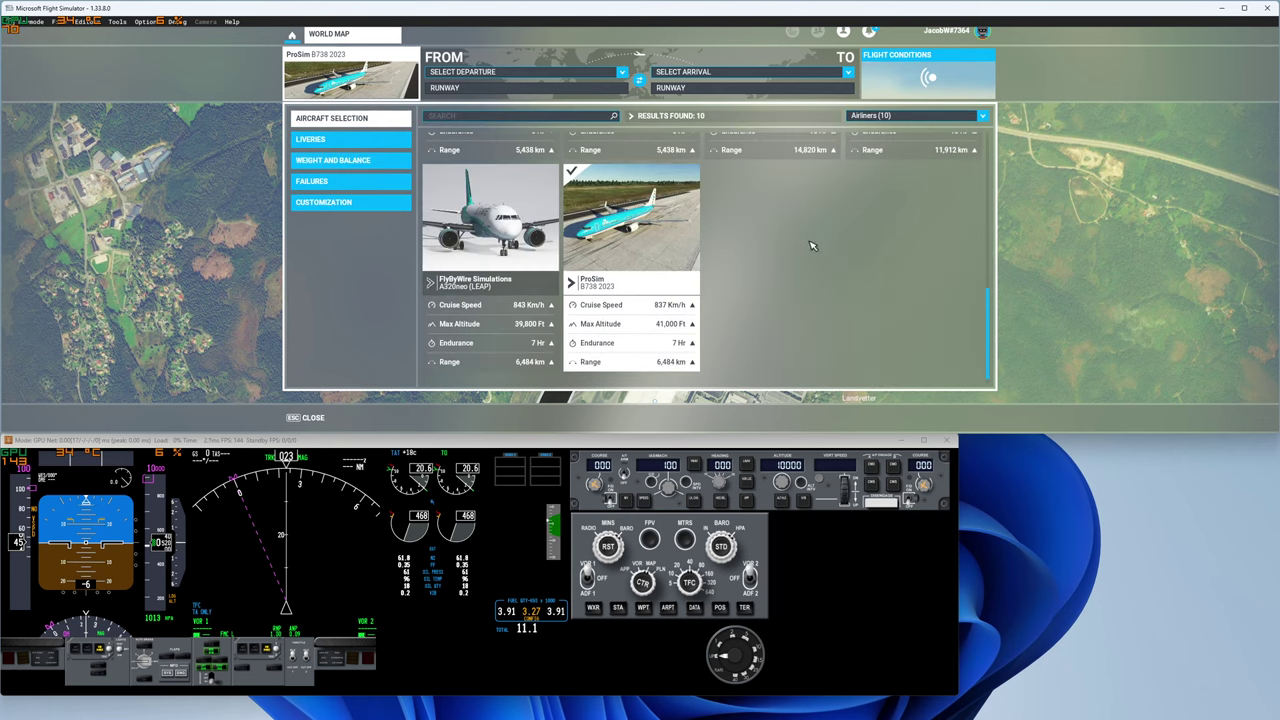
{"action": "scroll", "coordinate": [800, 235], "scroll_direction": "up", "scroll_amount": 5}
{"action": "left_click", "coordinate": [776, 192]}
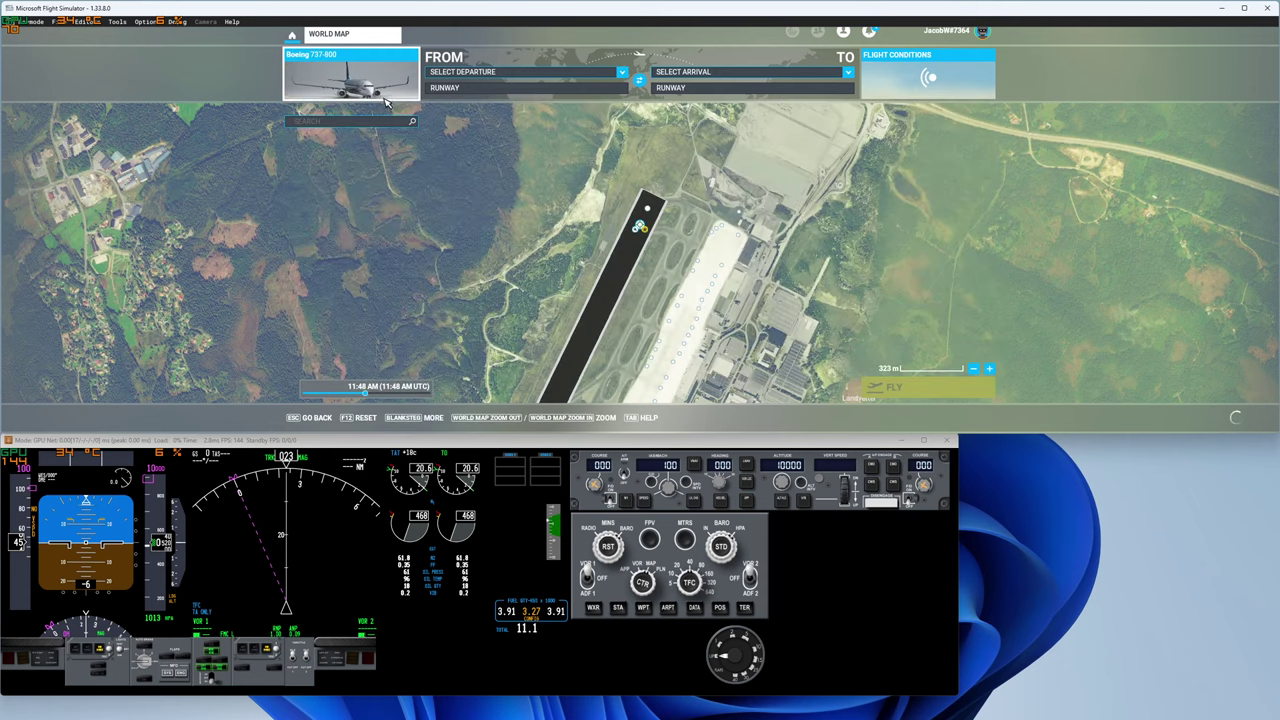
- Open the Boeing 737-800's Weight and Balance and raise all three fuel tanks to 65%
{"action": "left_click", "coordinate": [358, 163]}
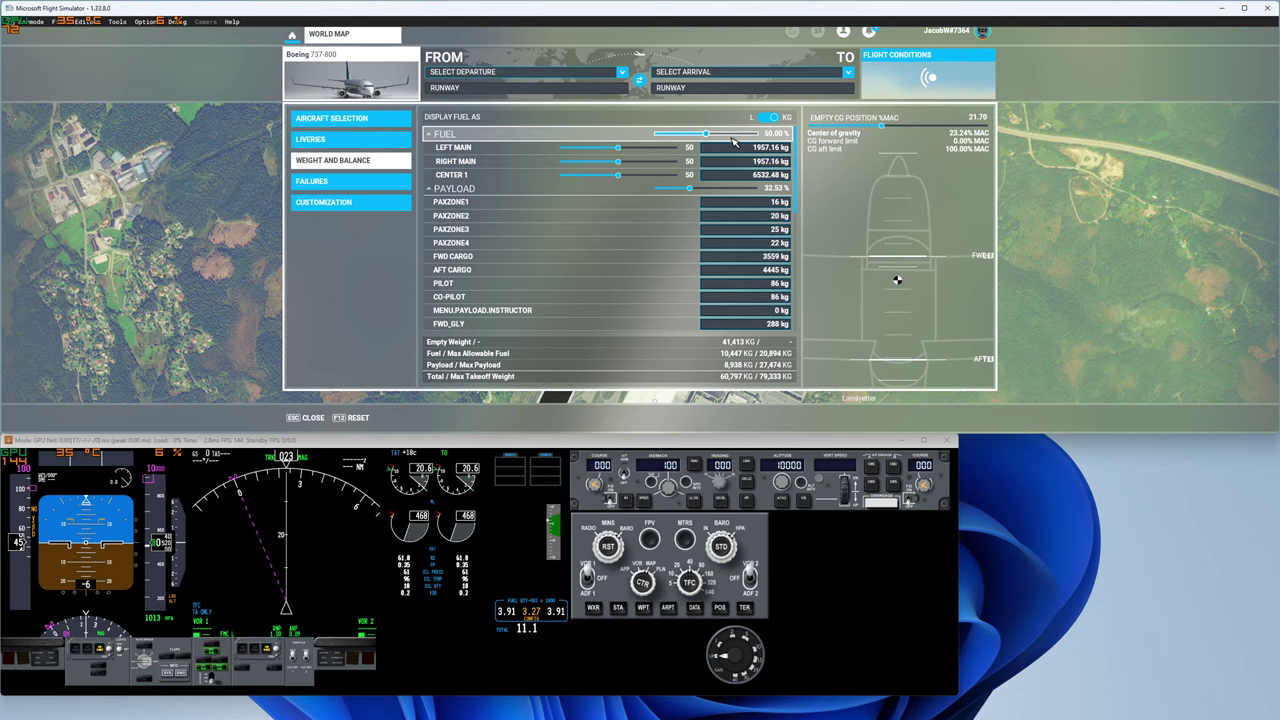
{"action": "left_click_drag", "start_coordinate": [707, 137], "coordinate": [715, 138]}
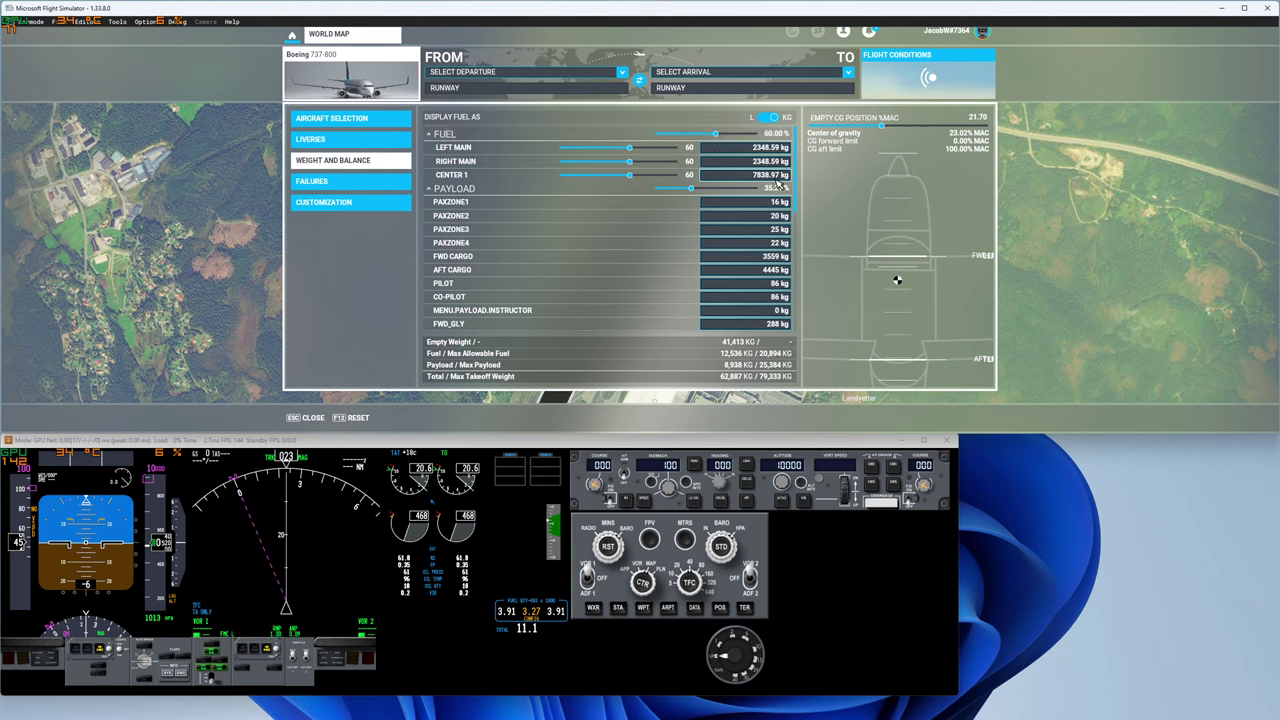
{"action": "left_click", "coordinate": [717, 136]}
{"action": "left_click", "coordinate": [717, 136]}
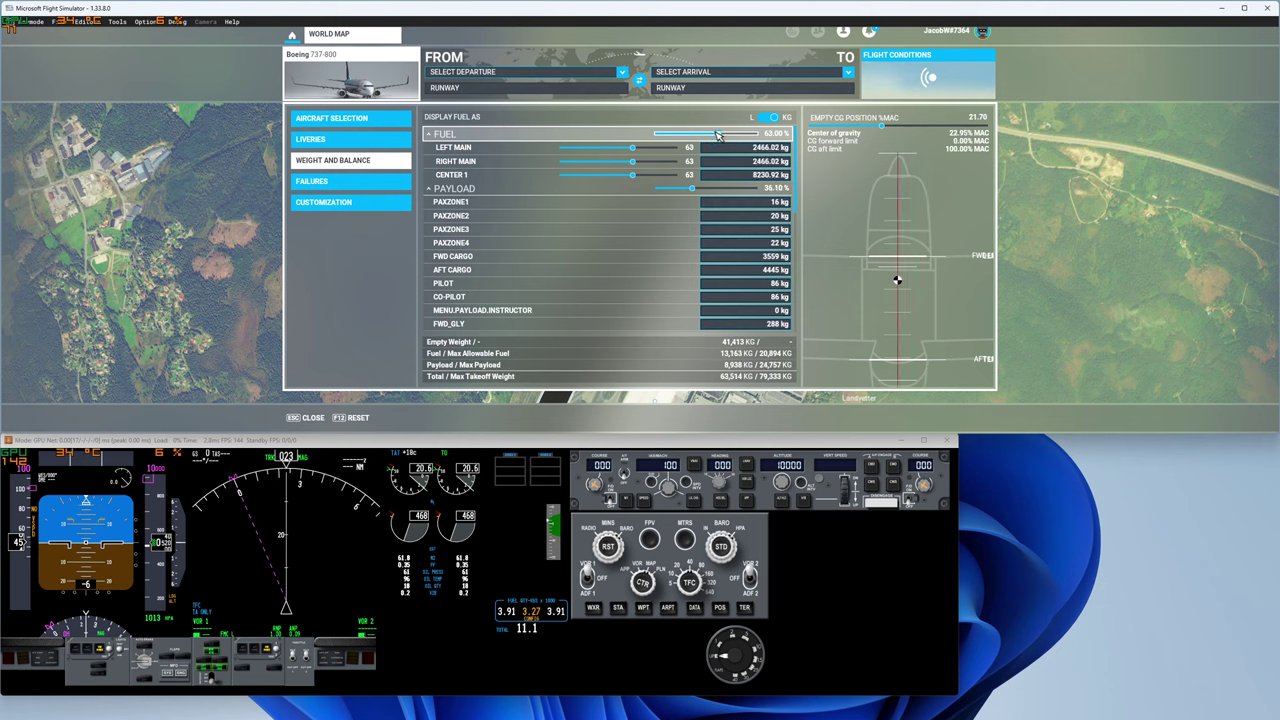
{"action": "left_click", "coordinate": [717, 136]}
{"action": "left_click", "coordinate": [717, 136]}
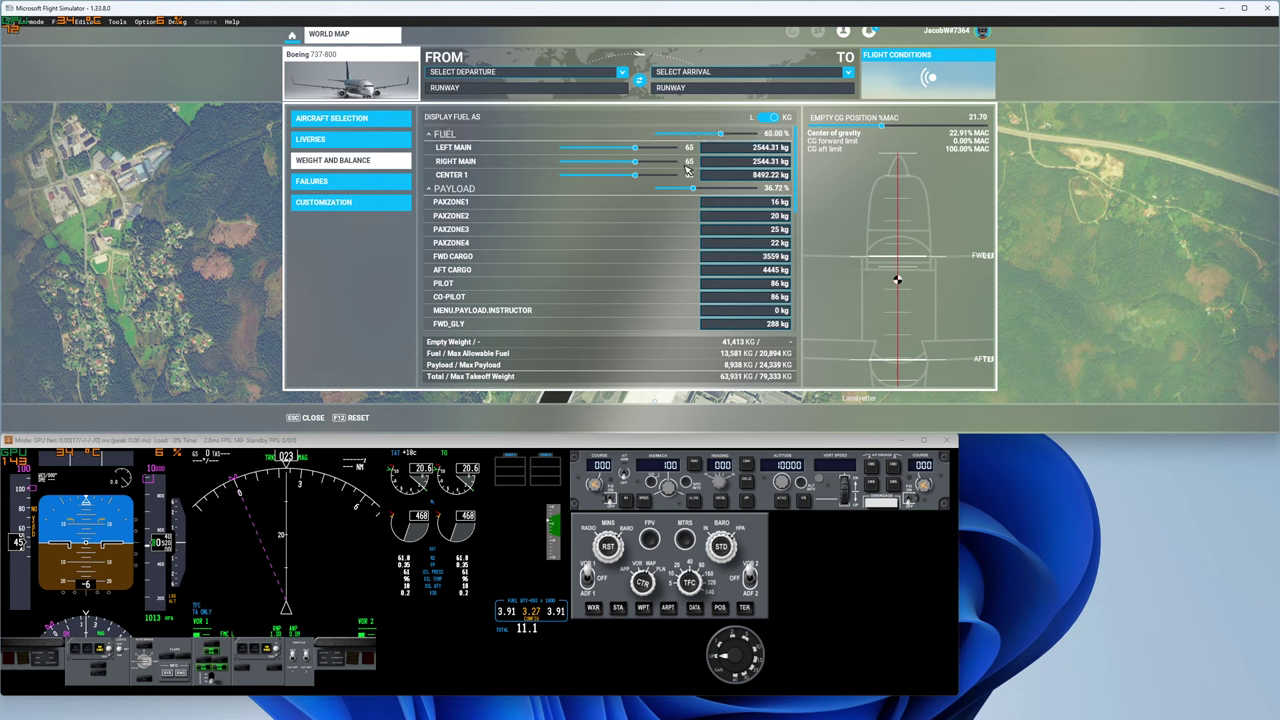
- Empty the Center 1 fuel tank and raise the Boeing 737-800's payload to 100%
{"action": "left_click_drag", "start_coordinate": [630, 176], "coordinate": [558, 176]}
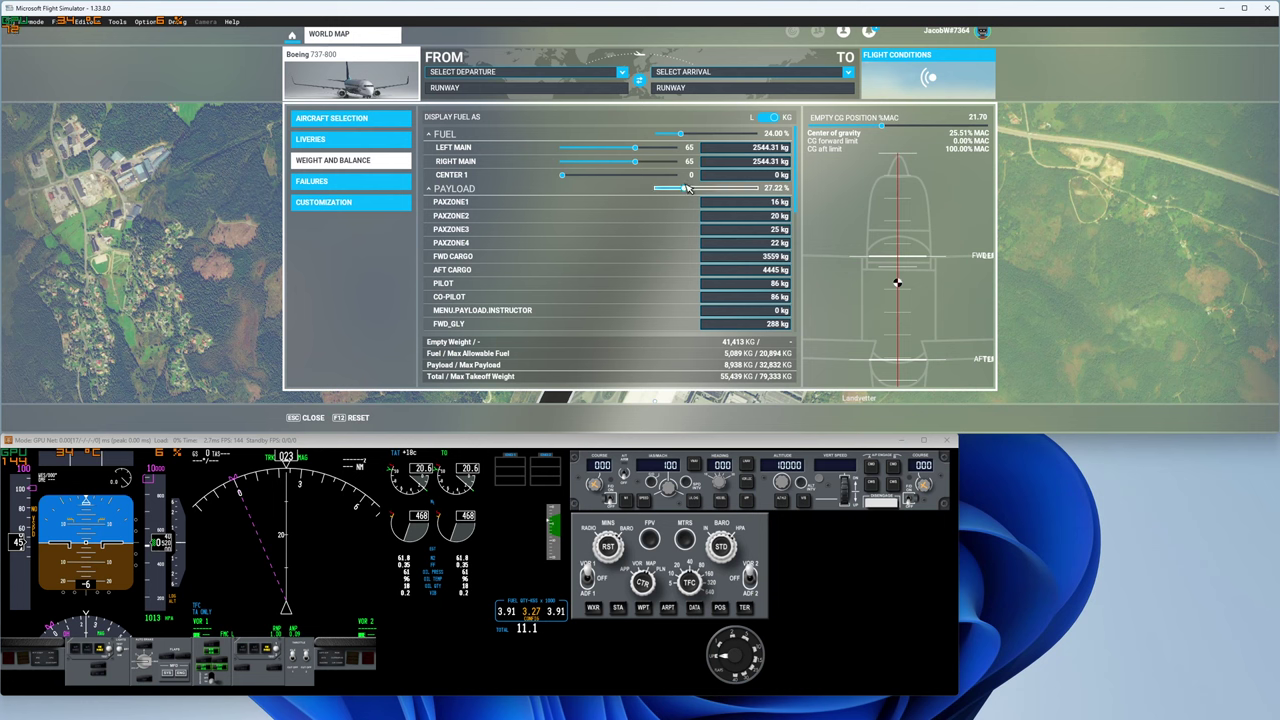
{"action": "left_click_drag", "start_coordinate": [686, 191], "coordinate": [962, 140]}
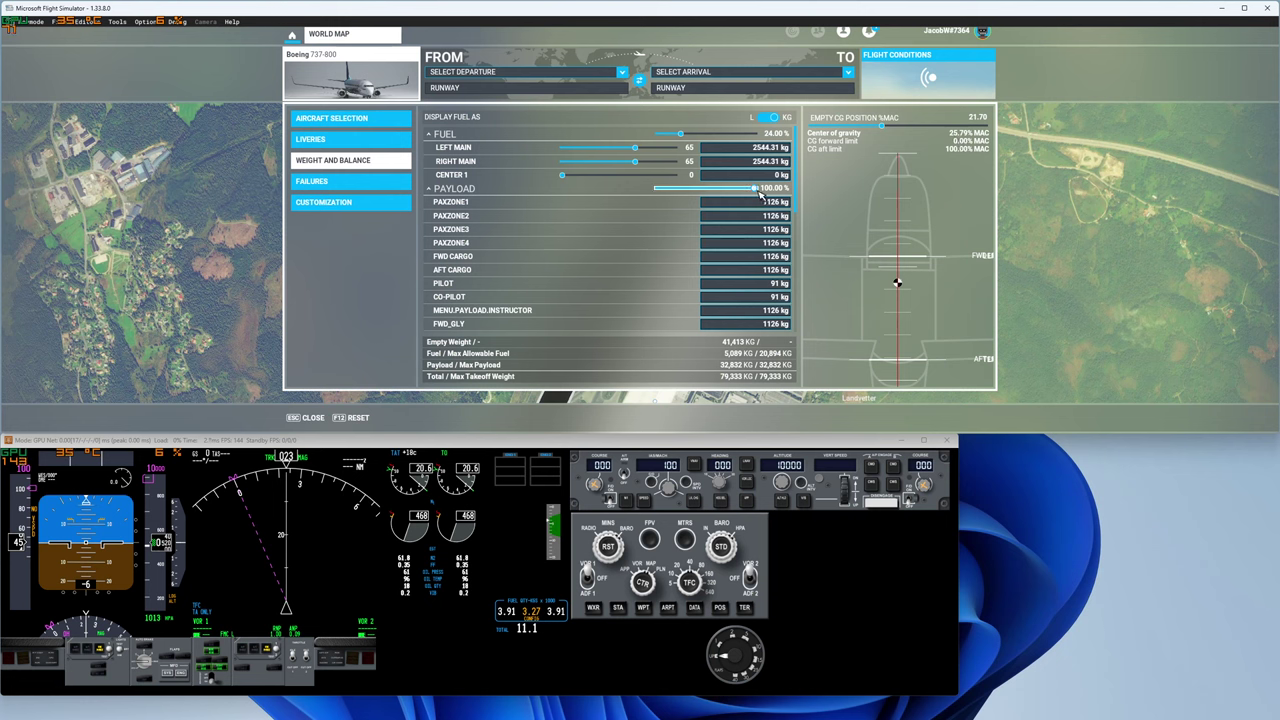
- Set the total fuel to 24% across all tanks, and clear the payload before raising it back to 100%
{"action": "left_click", "coordinate": [687, 134]}
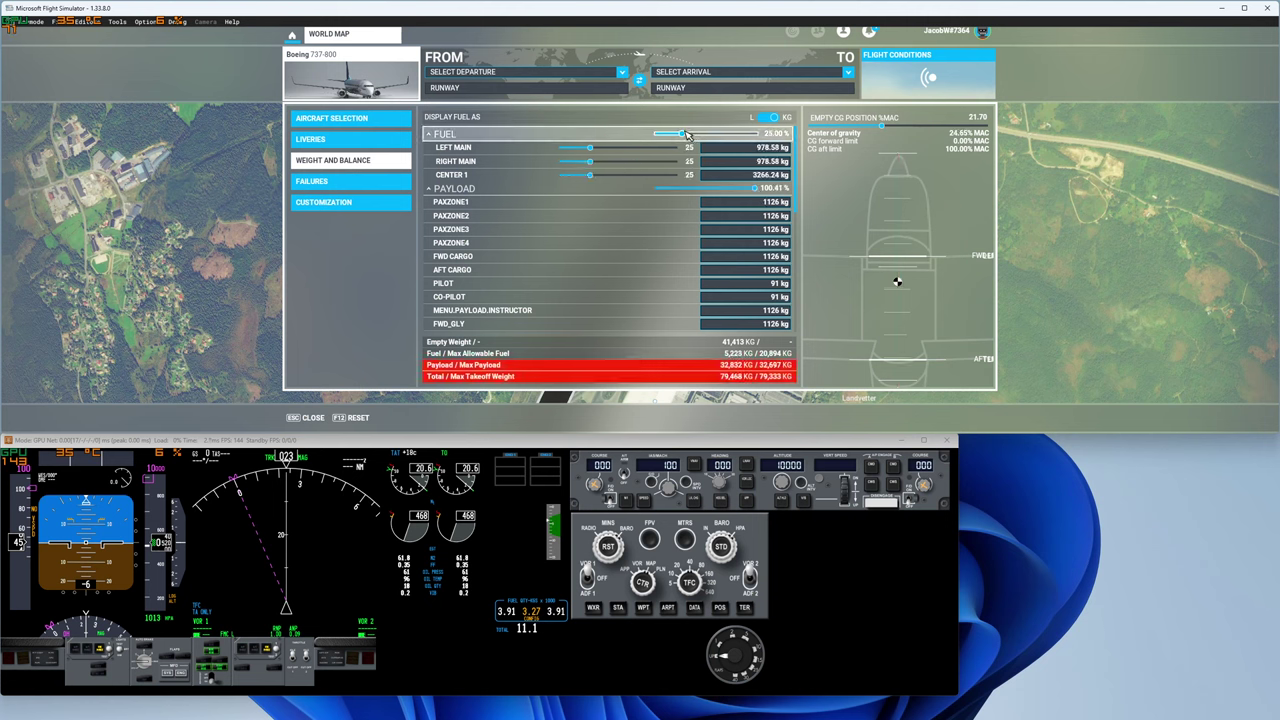
{"action": "scroll", "coordinate": [687, 134], "scroll_direction": "down", "scroll_amount": 1}
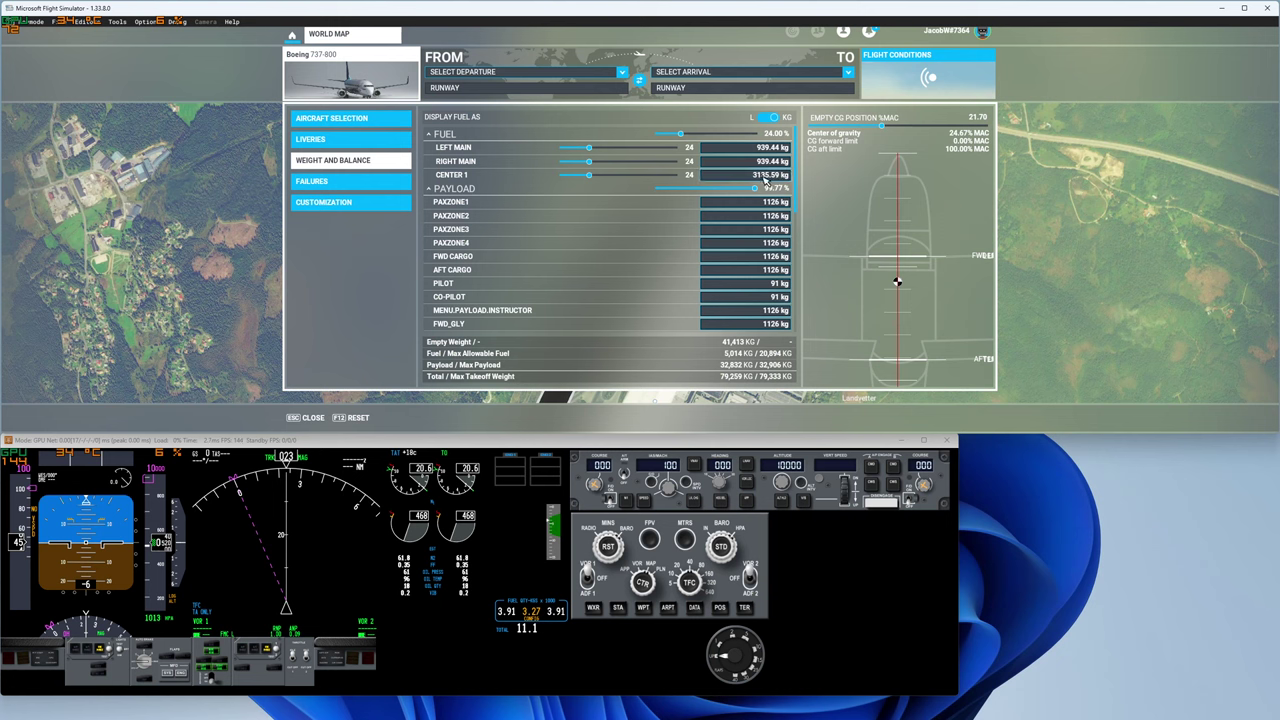
{"action": "left_click_drag", "start_coordinate": [760, 195], "coordinate": [626, 186]}
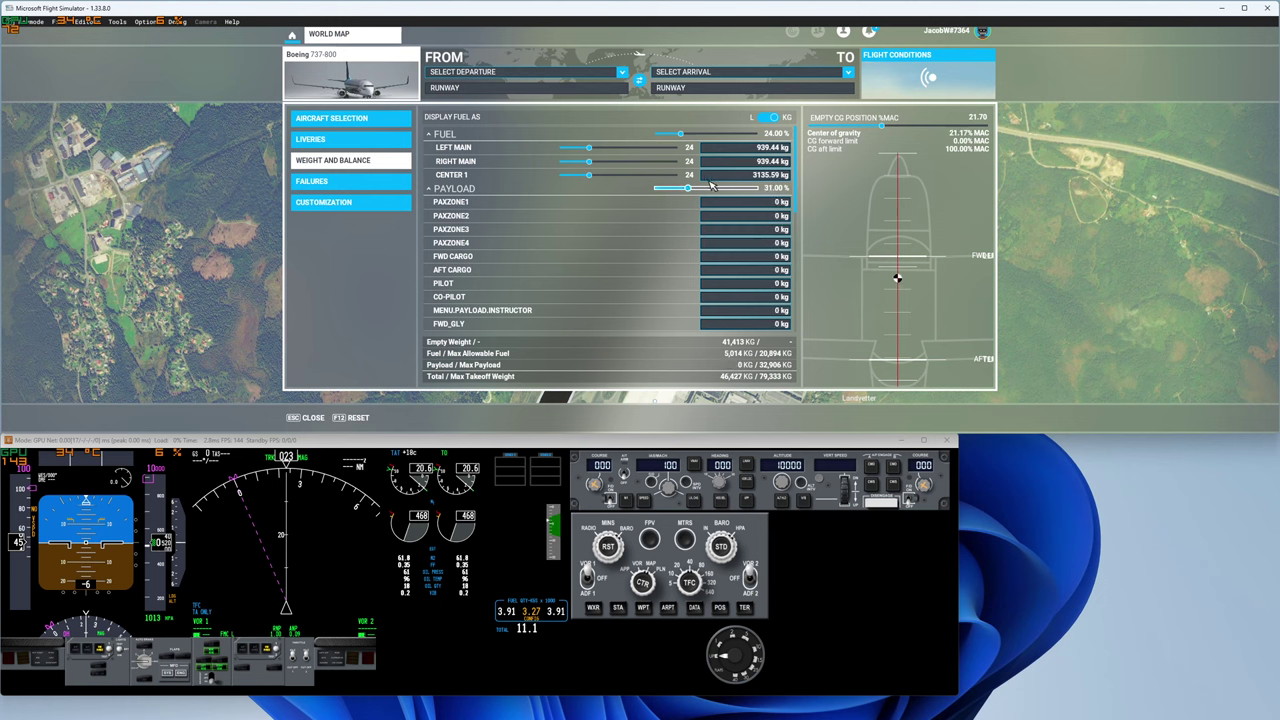
{"action": "left_click_drag", "start_coordinate": [712, 185], "coordinate": [938, 177]}
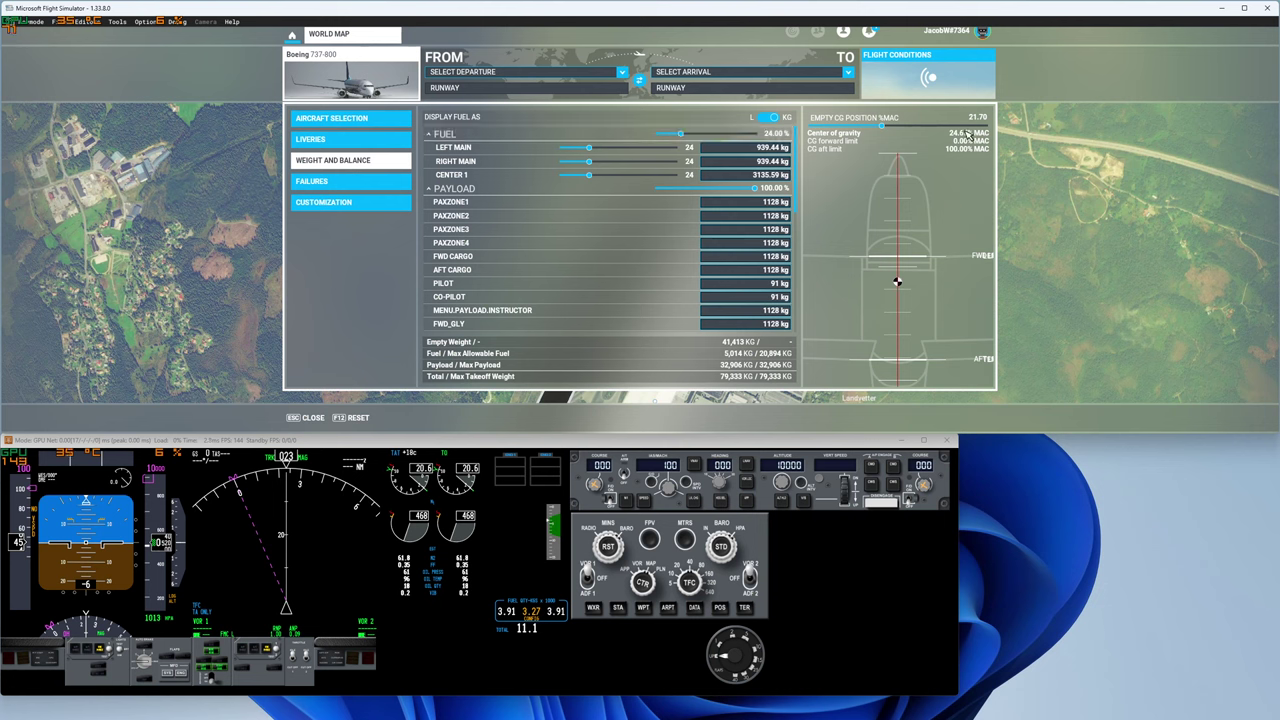
- Set the total fuel to 39% and readjust the payload to 100%, checking the weights of all stations
{"action": "left_click_drag", "start_coordinate": [682, 133], "coordinate": [686, 133]}
{"action": "left_click", "coordinate": [694, 133]}
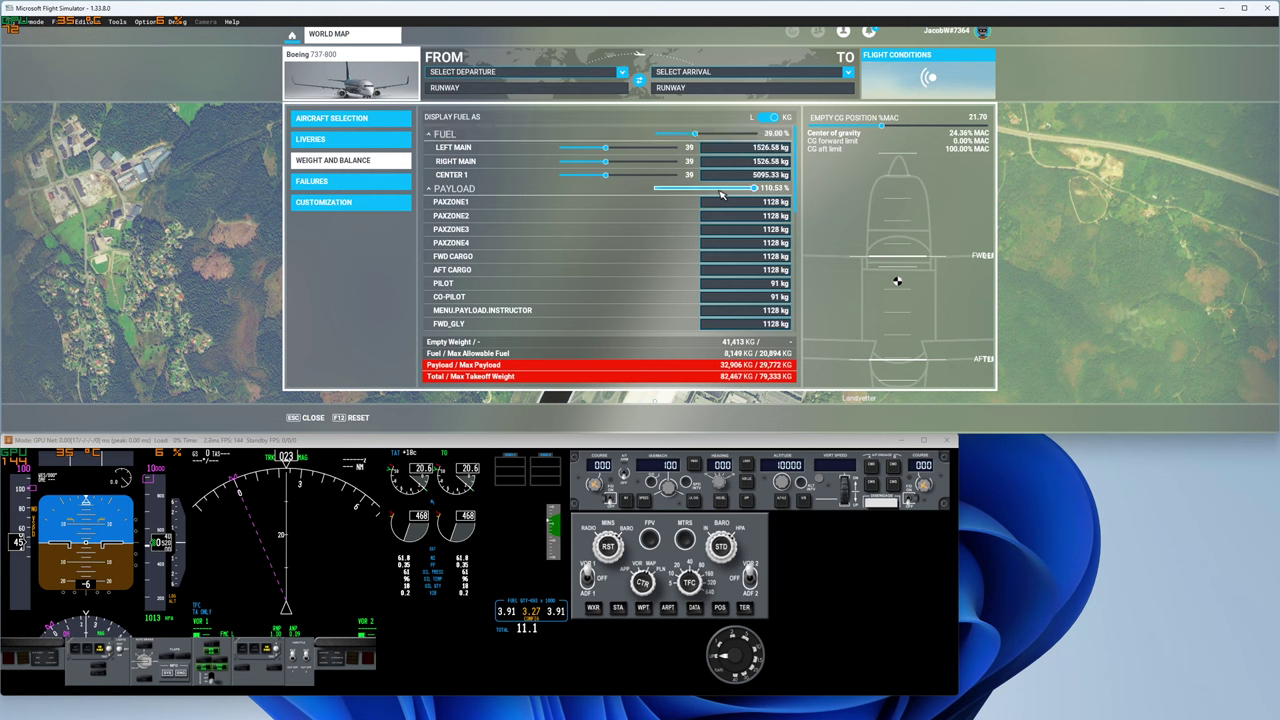
{"action": "mouse_move", "coordinate": [754, 188]}
{"action": "left_mouse_down"}
{"action": "mouse_move", "coordinate": [621, 185]}
{"action": "mouse_move", "coordinate": [760, 188]}
{"action": "left_mouse_up"}
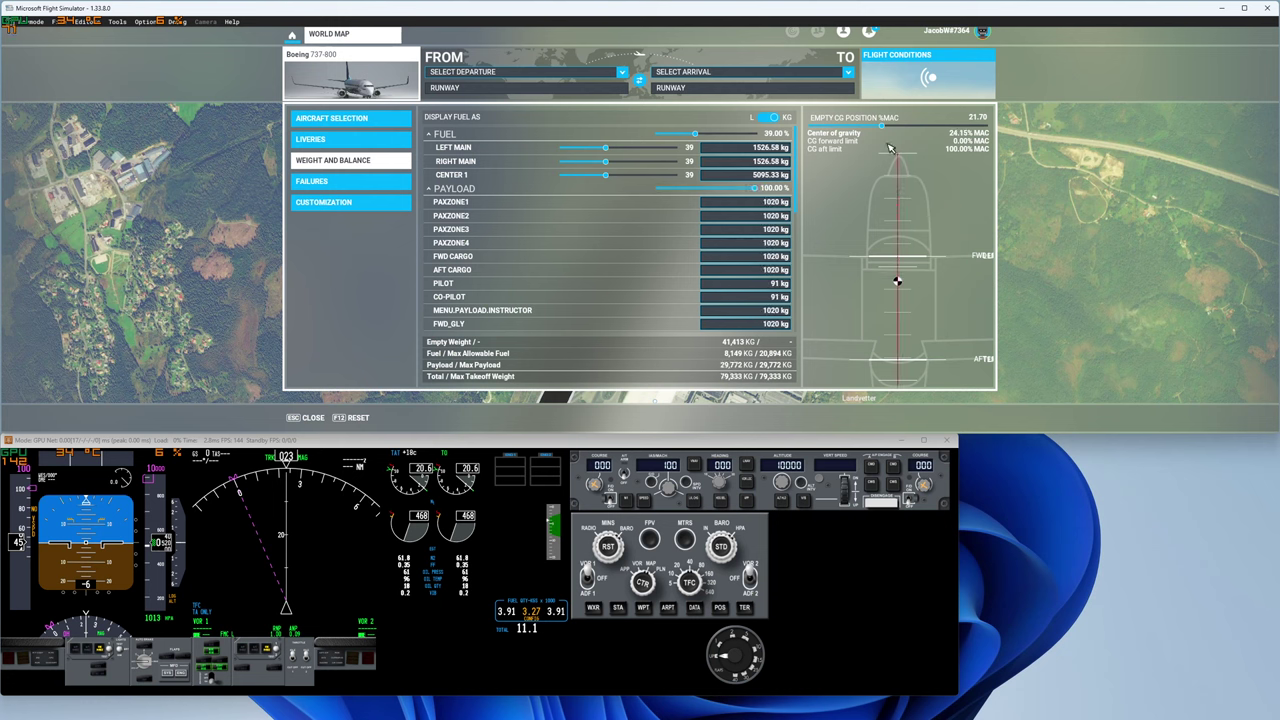
{"action": "mouse_move", "coordinate": [754, 188]}
{"action": "left_mouse_down"}
{"action": "mouse_move", "coordinate": [588, 205]}
{"action": "mouse_move", "coordinate": [756, 188]}
{"action": "left_mouse_up"}
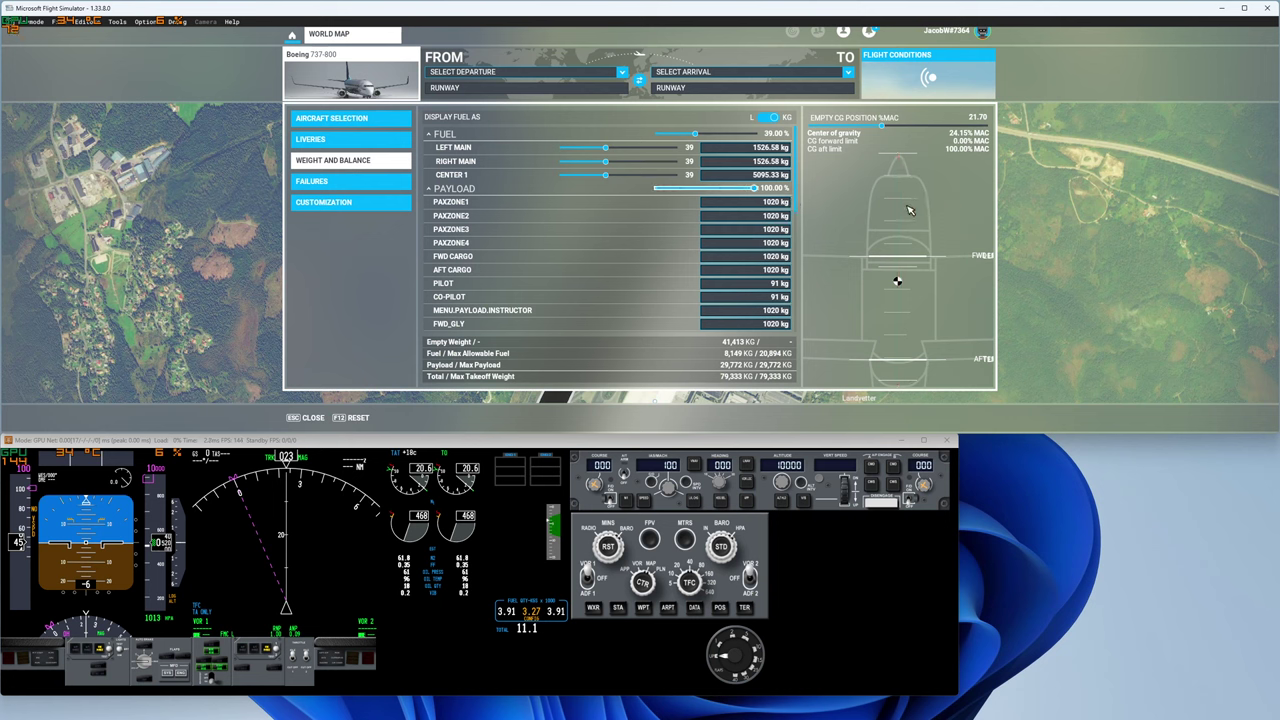
{"action": "scroll", "coordinate": [770, 290], "scroll_direction": "down", "scroll_amount": 6}
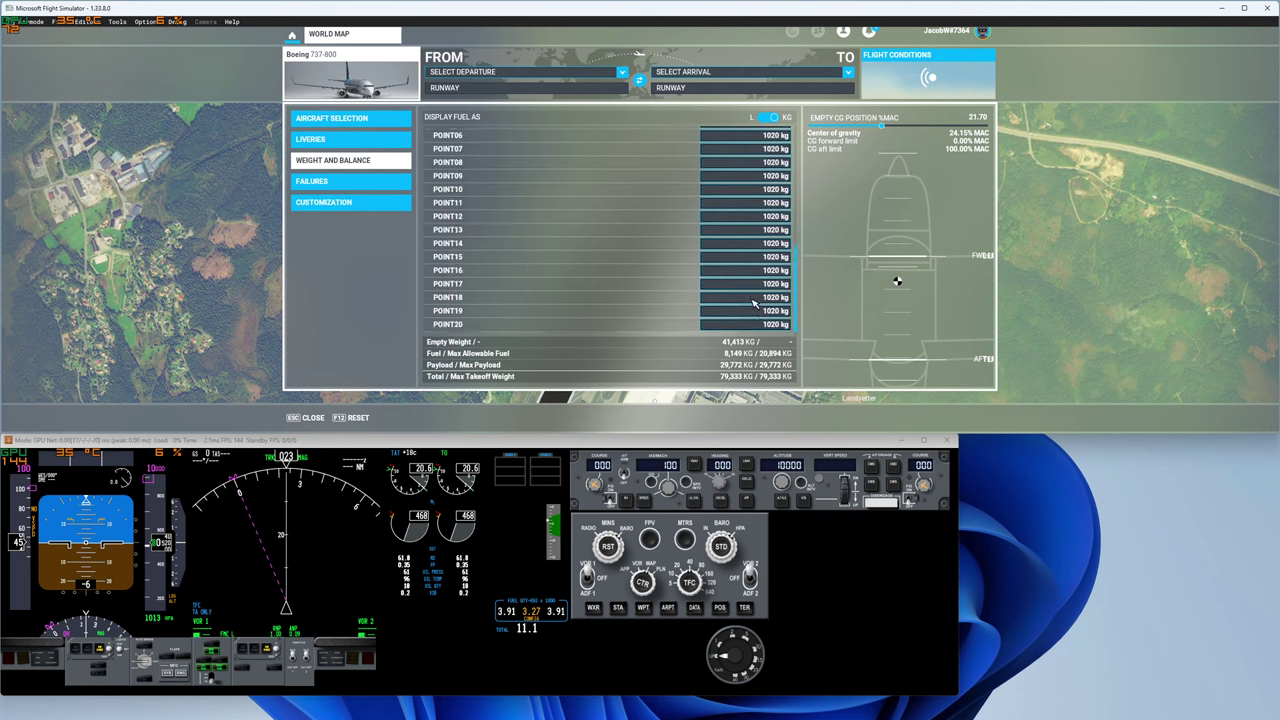
{"action": "scroll", "coordinate": [765, 308], "scroll_direction": "up", "scroll_amount": 2}
{"action": "scroll", "coordinate": [765, 308], "scroll_direction": "up", "scroll_amount": 4}
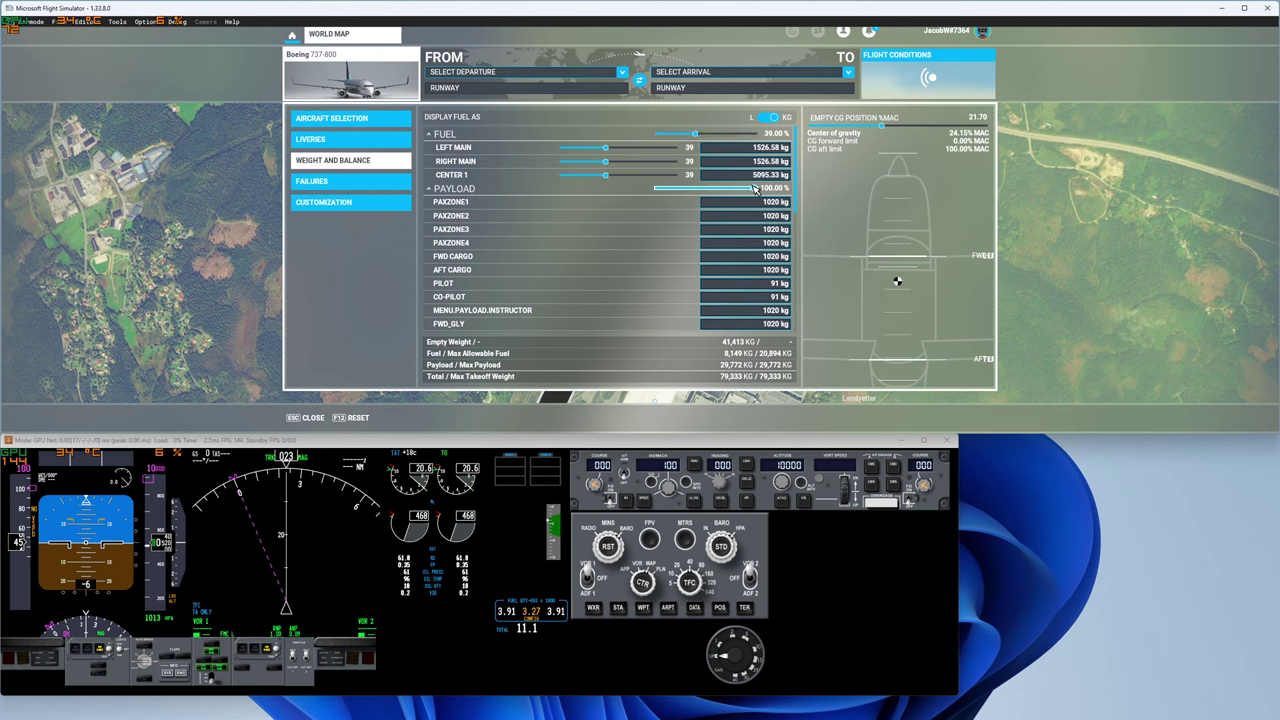
- Lower the total payload to 528 kg per point station and check the remaining stations
{"action": "left_click_drag", "start_coordinate": [754, 188], "coordinate": [706, 188]}
{"action": "scroll", "coordinate": [758, 280], "scroll_direction": "down", "scroll_amount": 6}
{"action": "scroll", "coordinate": [758, 278], "scroll_direction": "up", "scroll_amount": 6}
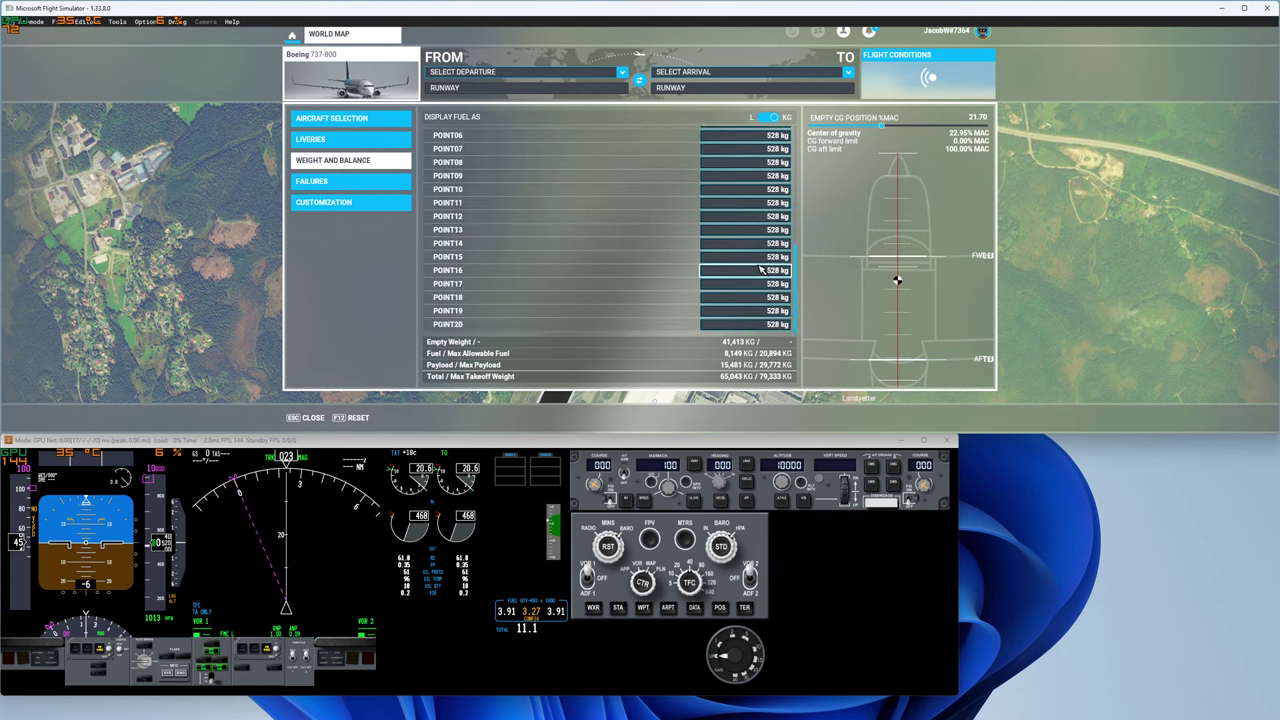
- Raise the total payload to 100% with fuel at 39%, clear it to 0%, and restore it to 100%
{"action": "scroll", "coordinate": [705, 197], "scroll_direction": "up", "scroll_amount": 5}
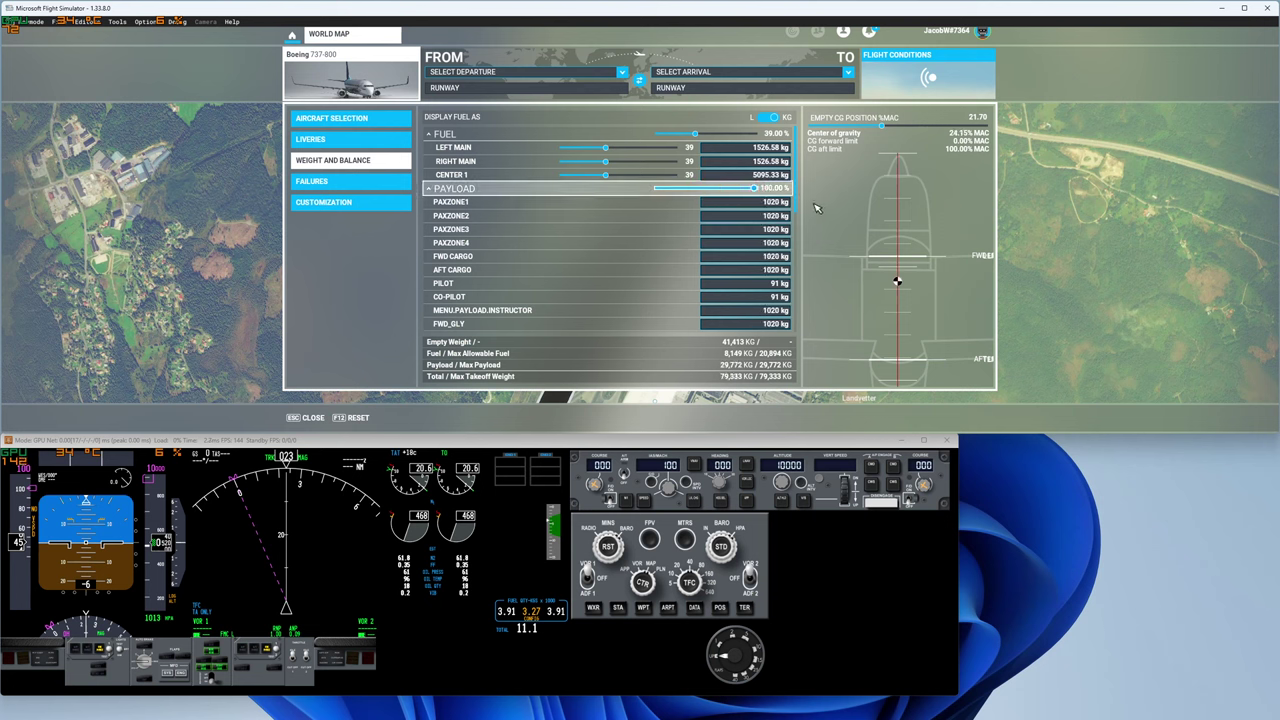
{"action": "scroll", "coordinate": [703, 198], "scroll_direction": "down", "scroll_amount": 10}
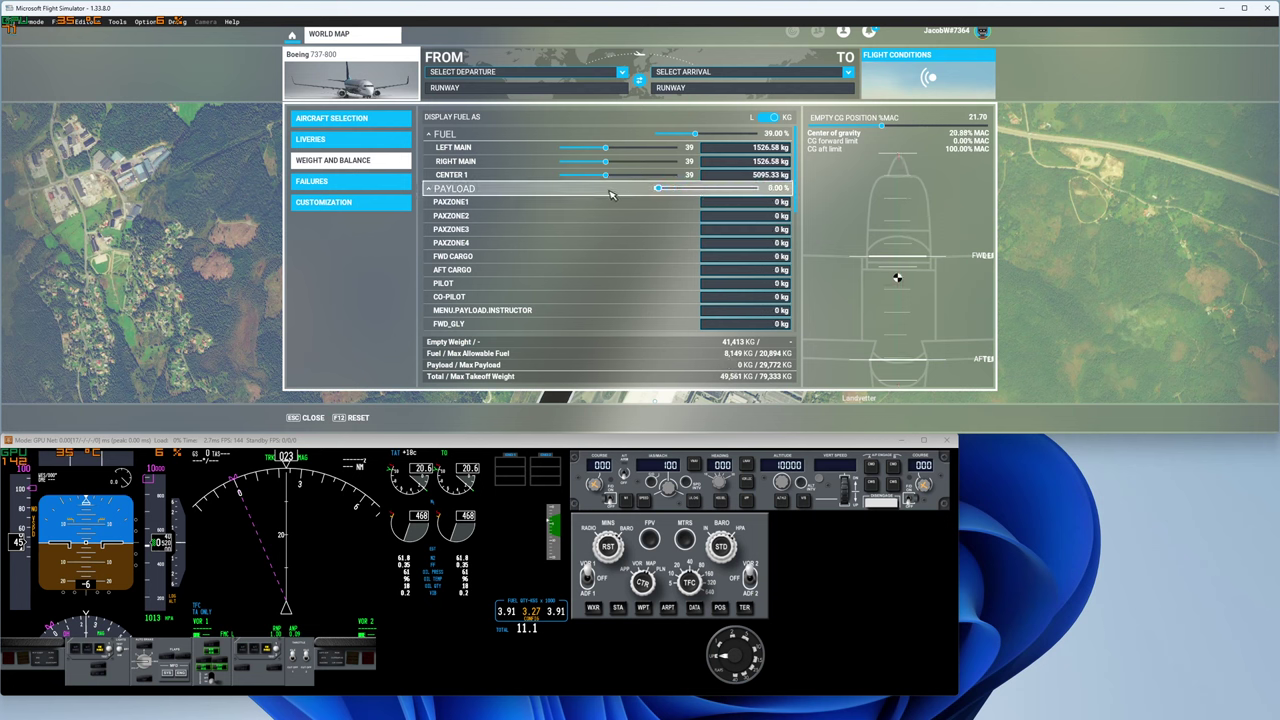
{"action": "scroll", "coordinate": [670, 196], "scroll_direction": "down", "scroll_amount": 1}
{"action": "left_click_drag", "start_coordinate": [692, 195], "coordinate": [810, 195]}
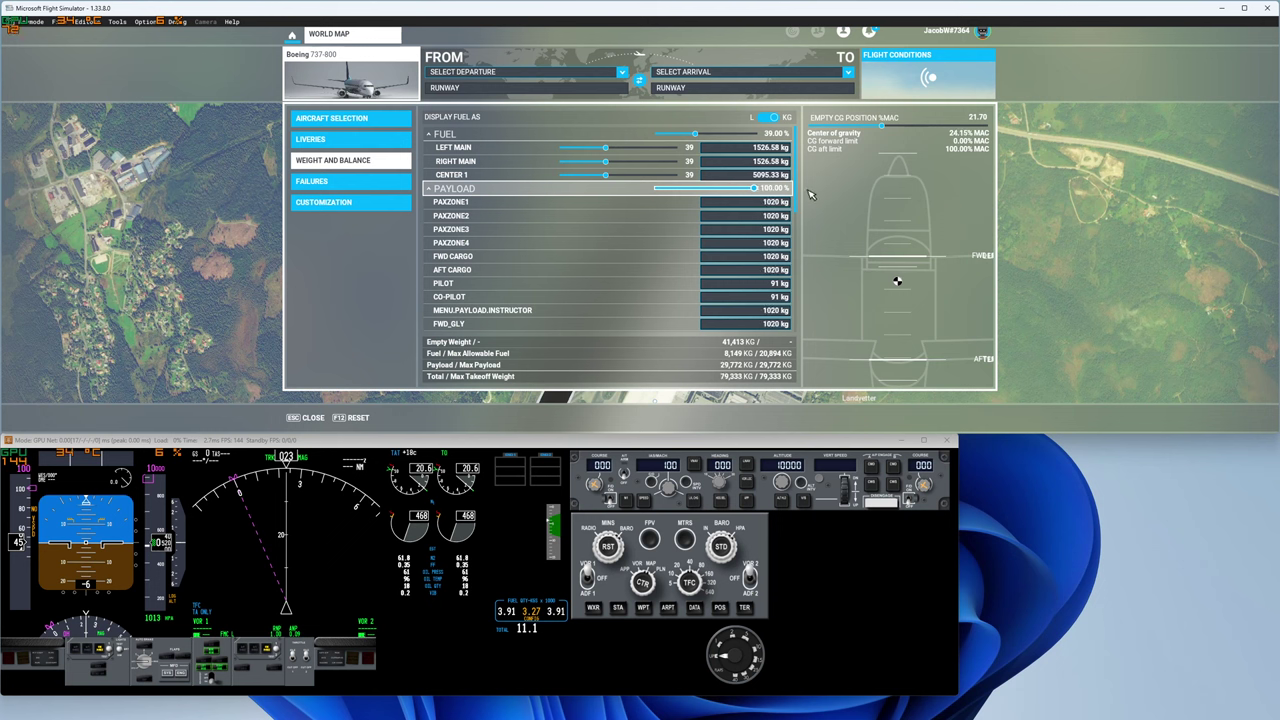
- Set the total fuel to 100%, readjust the payload to 100%, and repeat the payload change from 0% back to 100%
{"action": "left_click_drag", "start_coordinate": [695, 133], "coordinate": [762, 133]}
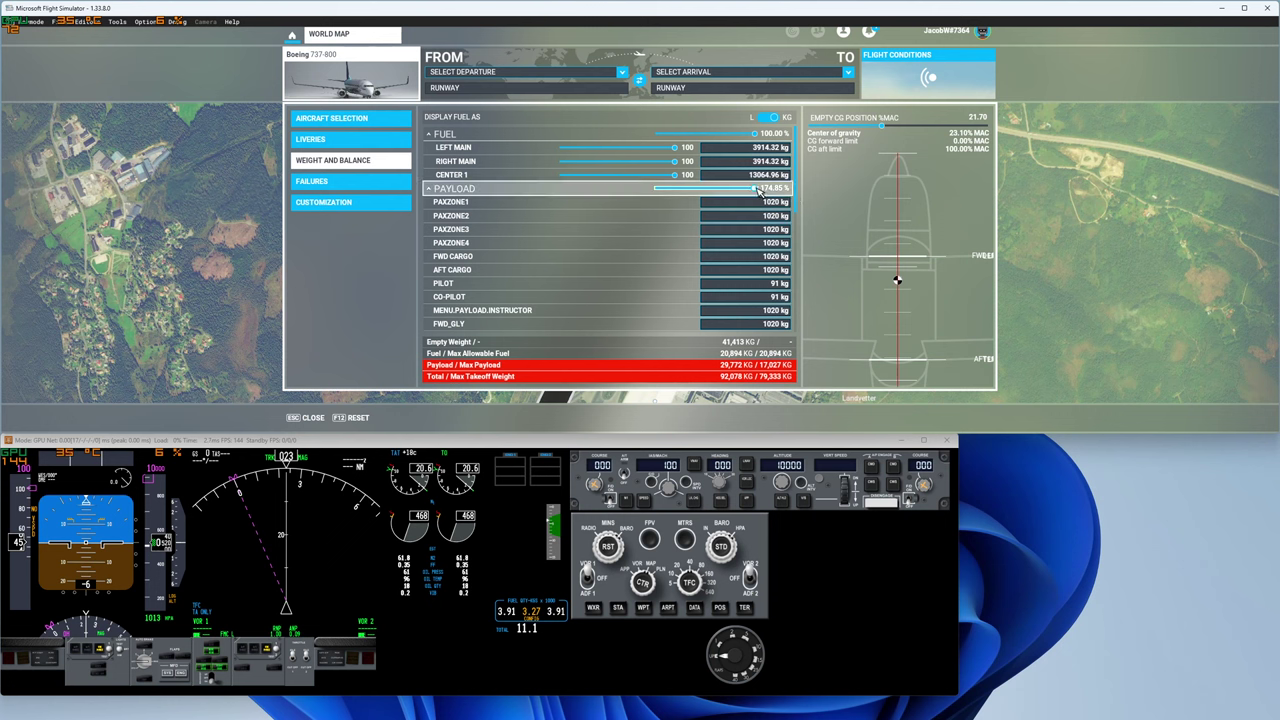
{"action": "left_click_drag", "start_coordinate": [756, 189], "coordinate": [632, 191]}
{"action": "scroll", "coordinate": [632, 186], "scroll_direction": "up", "scroll_amount": 5}
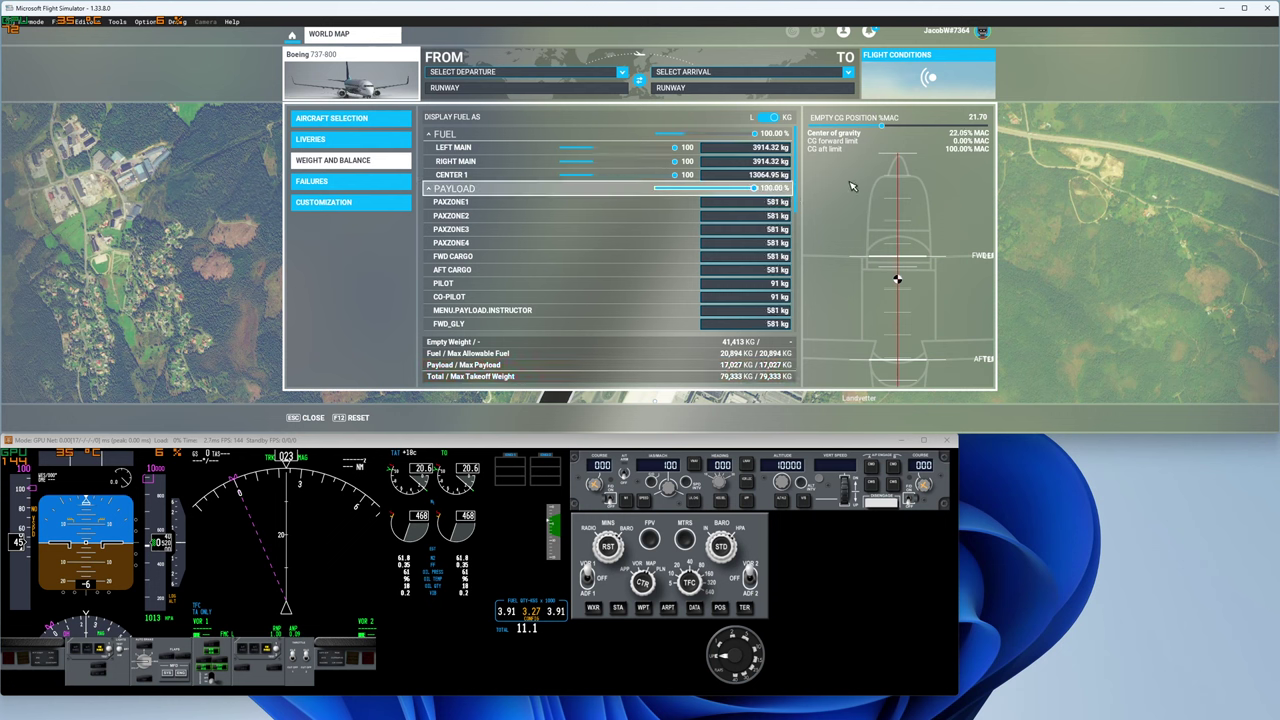
{"action": "scroll", "coordinate": [634, 185], "scroll_direction": "down", "scroll_amount": 5}
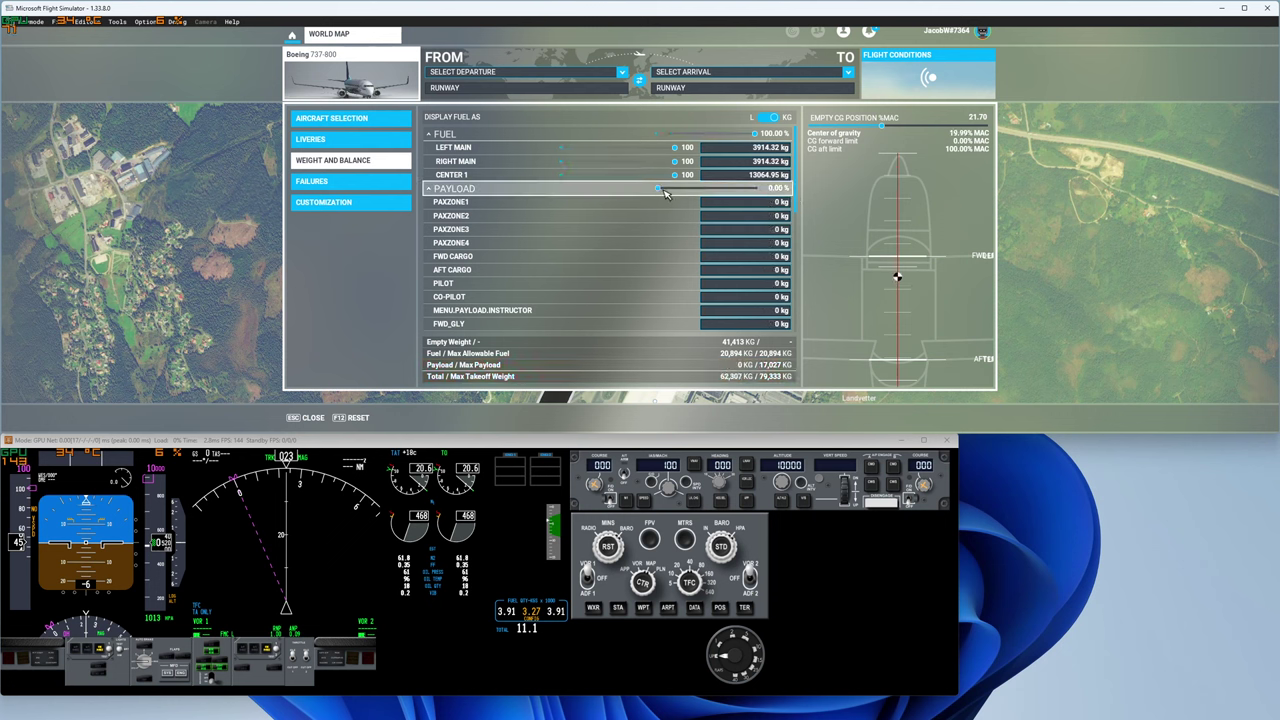
{"action": "left_click_drag", "start_coordinate": [671, 190], "coordinate": [894, 277]}
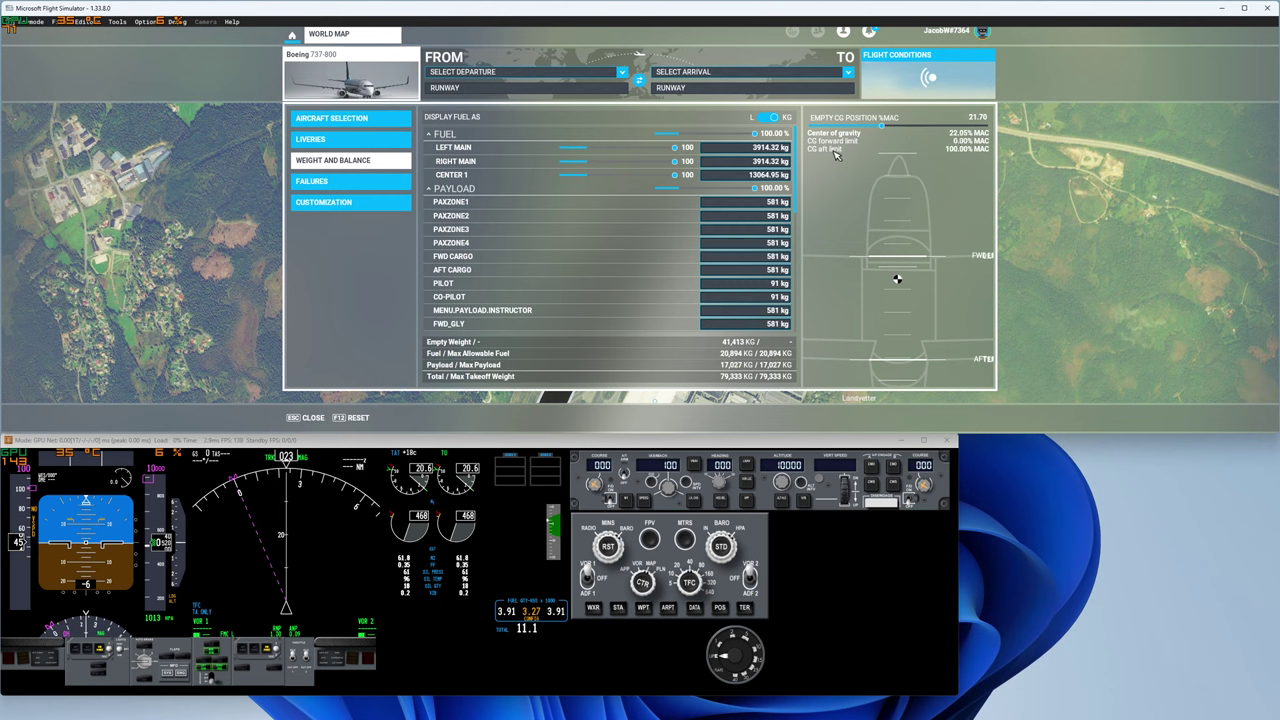
- Lower the payload to 25% and further to 16%, and raise it back to 100% with full fuel
{"action": "left_click_drag", "start_coordinate": [757, 193], "coordinate": [689, 196]}
{"action": "scroll", "coordinate": [689, 196], "scroll_direction": "down", "scroll_amount": 7}
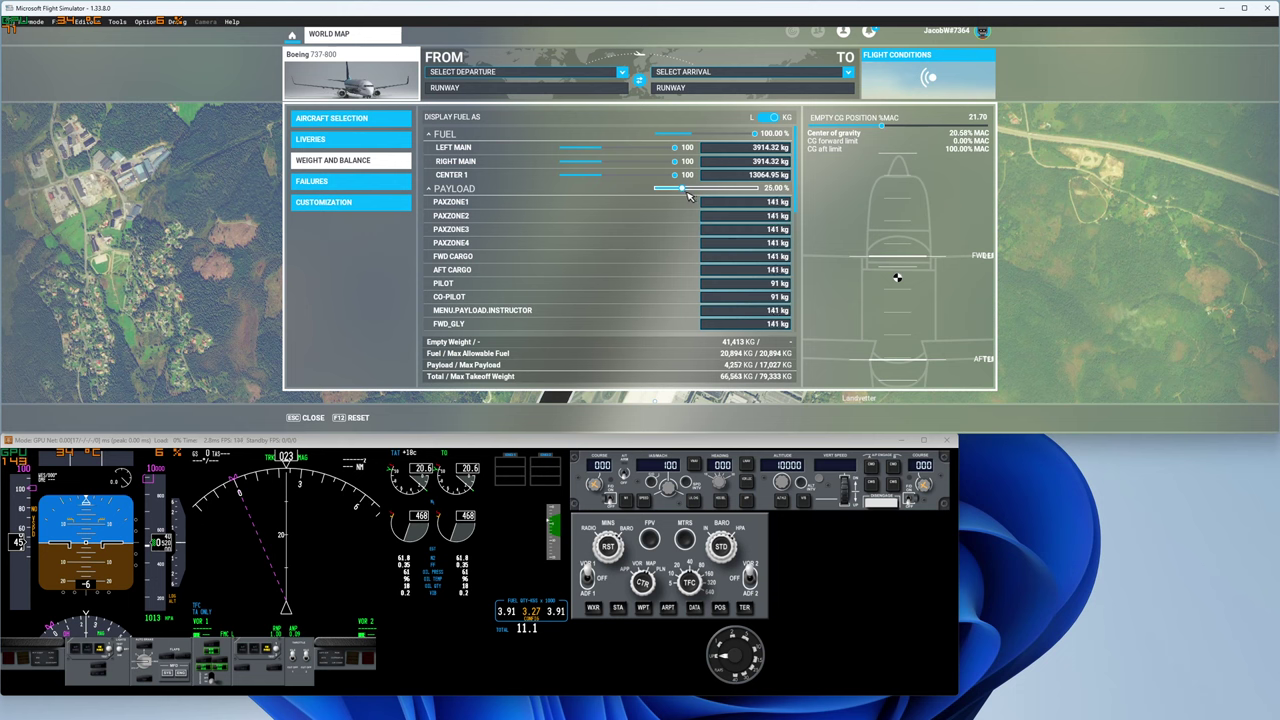
{"action": "scroll", "coordinate": [689, 196], "scroll_direction": "down", "scroll_amount": 7}
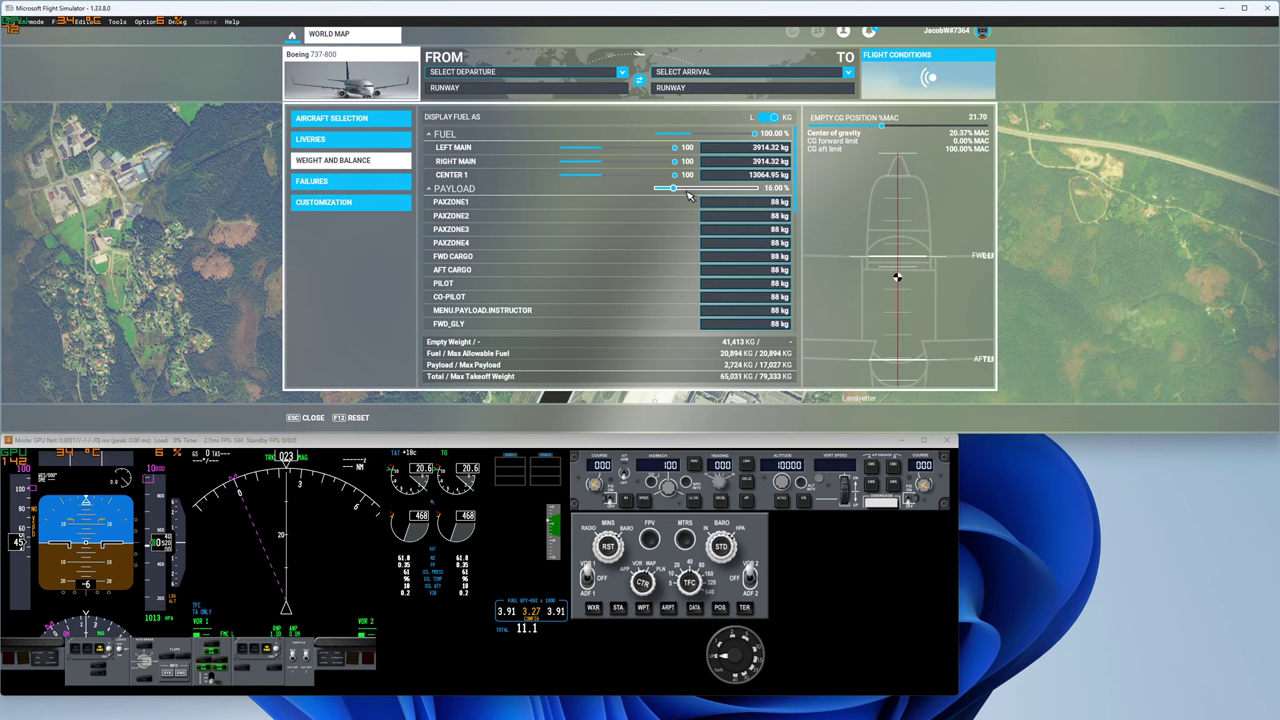
{"action": "scroll", "coordinate": [697, 196], "scroll_direction": "up", "scroll_amount": 1}
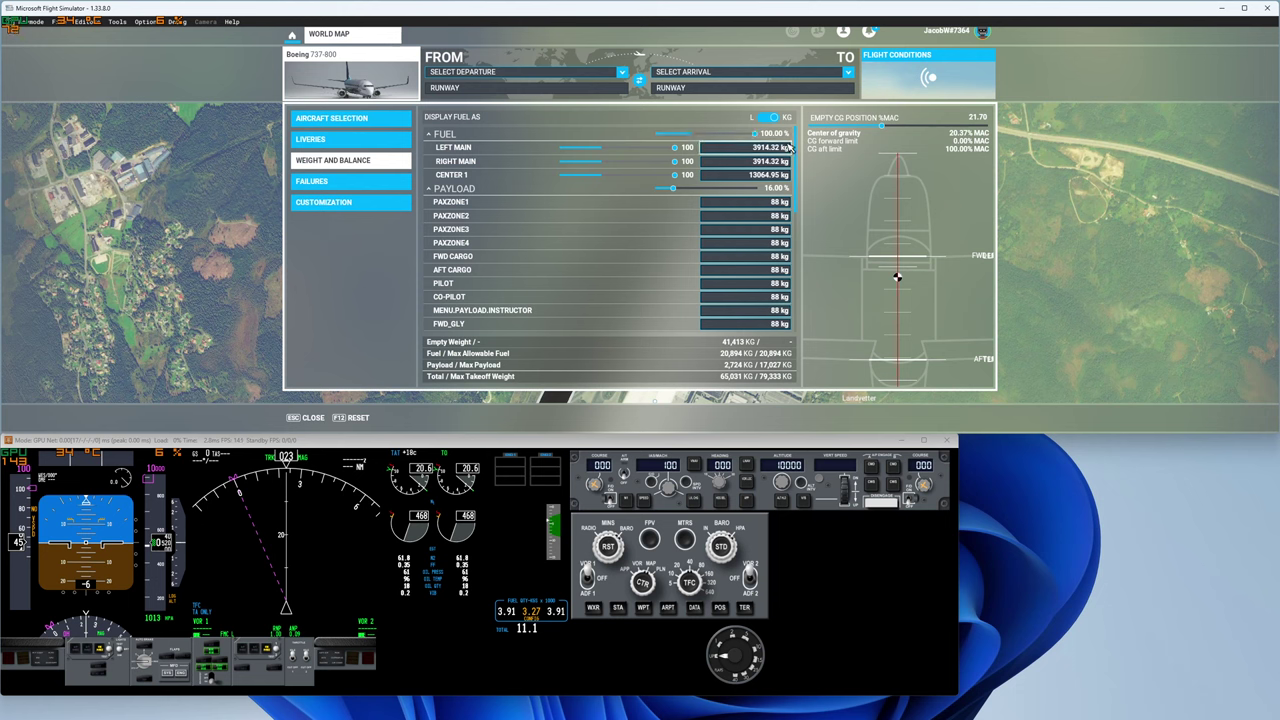
{"action": "left_click_drag", "start_coordinate": [755, 137], "coordinate": [765, 176]}
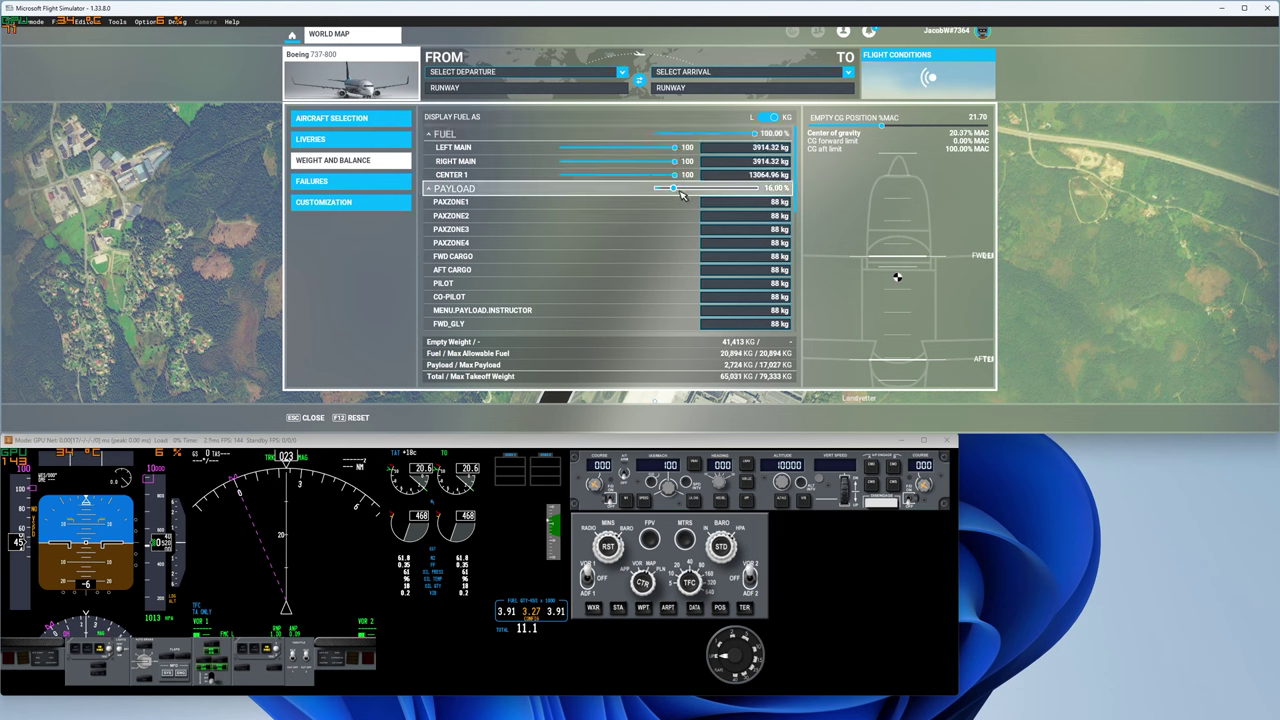
{"action": "left_click_drag", "start_coordinate": [682, 190], "coordinate": [902, 188]}
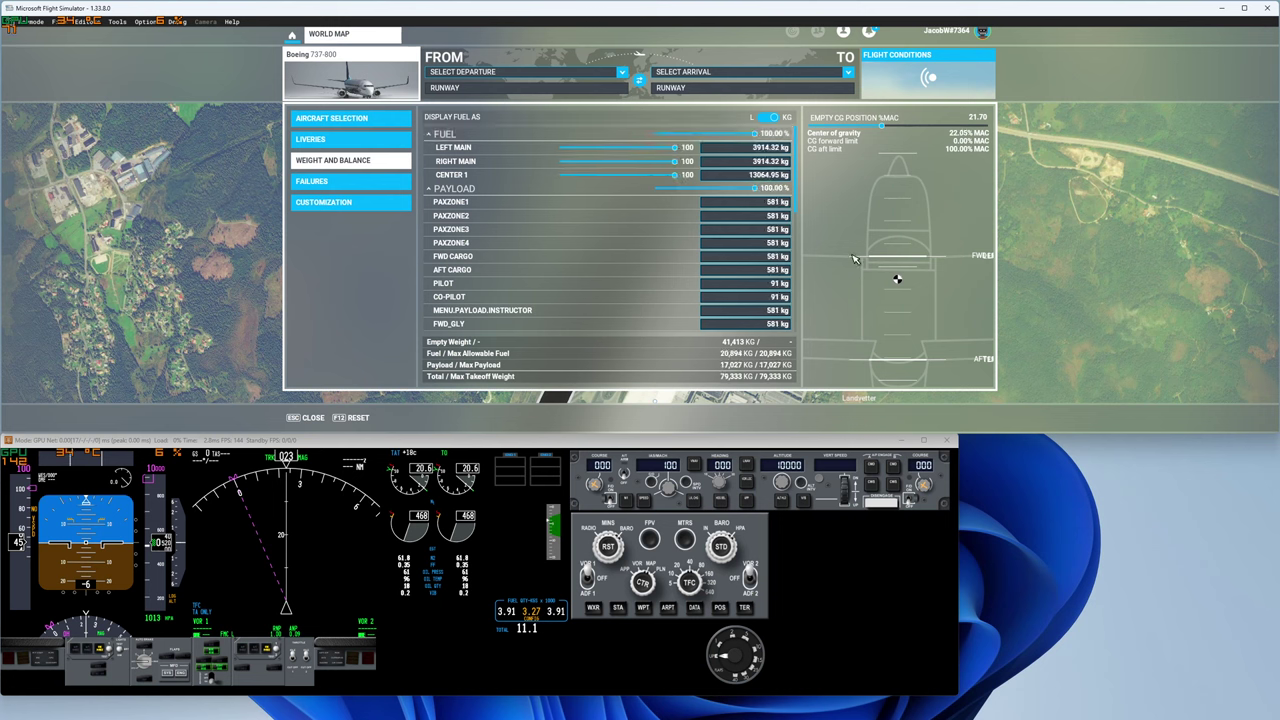
- Test the payload at 100% with all fuel tanks emptied, and again at 100% with the total fuel refilled to 100%
{"action": "left_click_drag", "start_coordinate": [755, 133], "coordinate": [573, 131]}
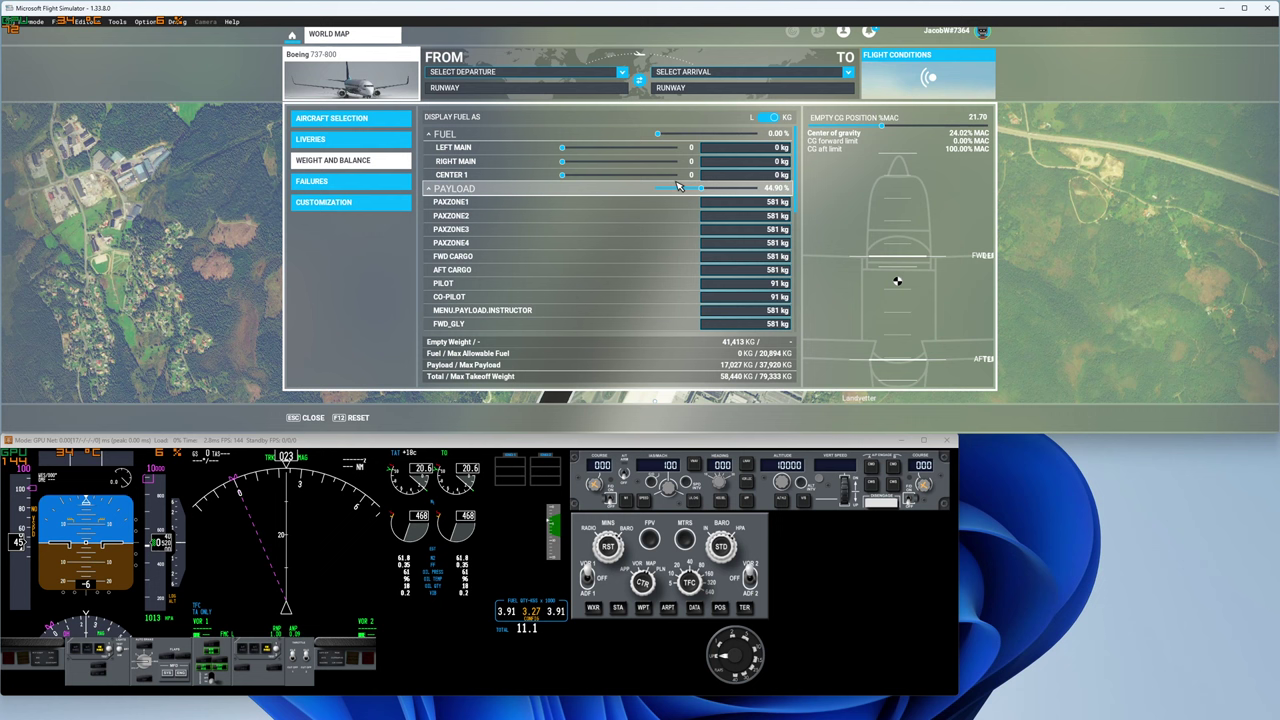
{"action": "left_click_drag", "start_coordinate": [700, 188], "coordinate": [922, 198]}
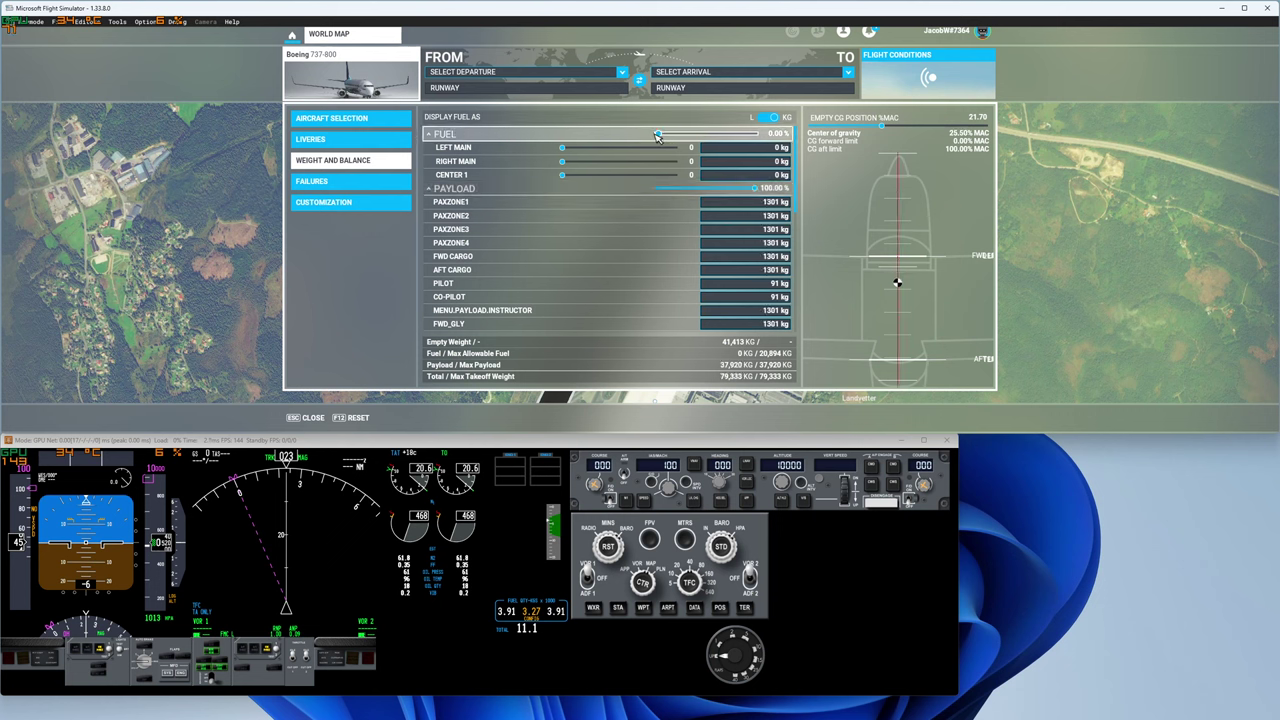
{"action": "left_click_drag", "start_coordinate": [668, 136], "coordinate": [768, 134]}
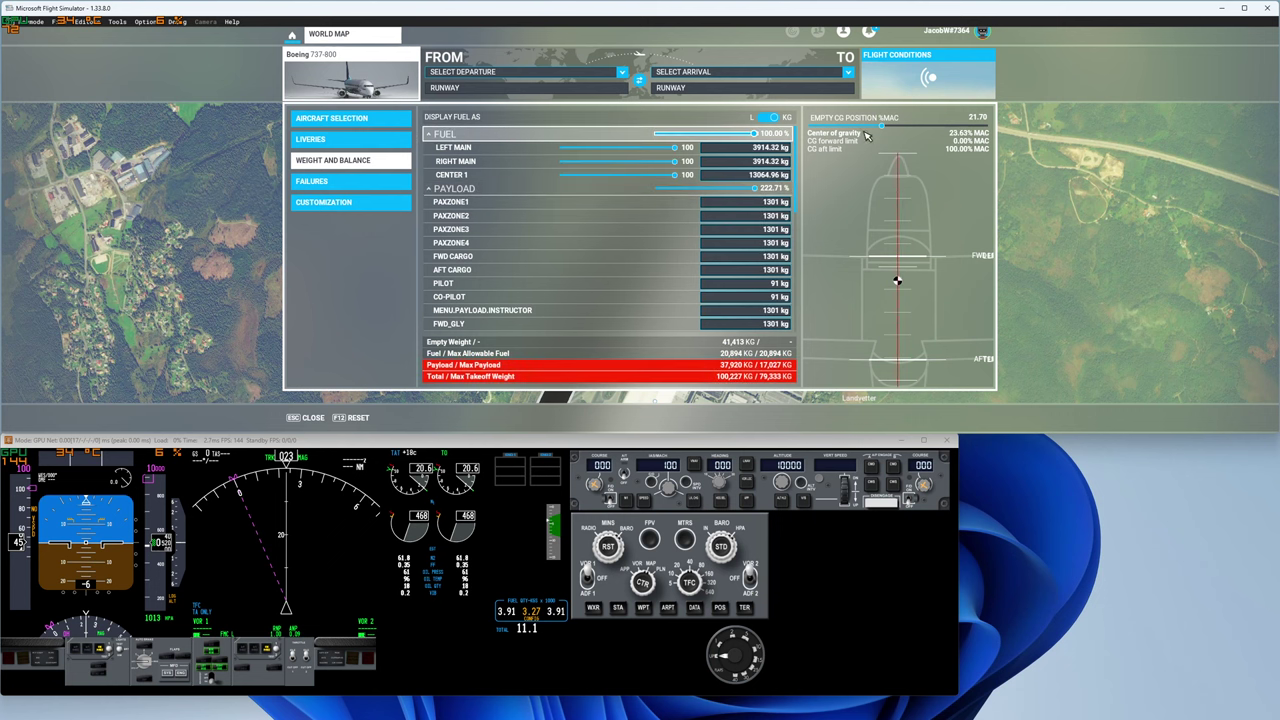
{"action": "left_click", "coordinate": [756, 189]}
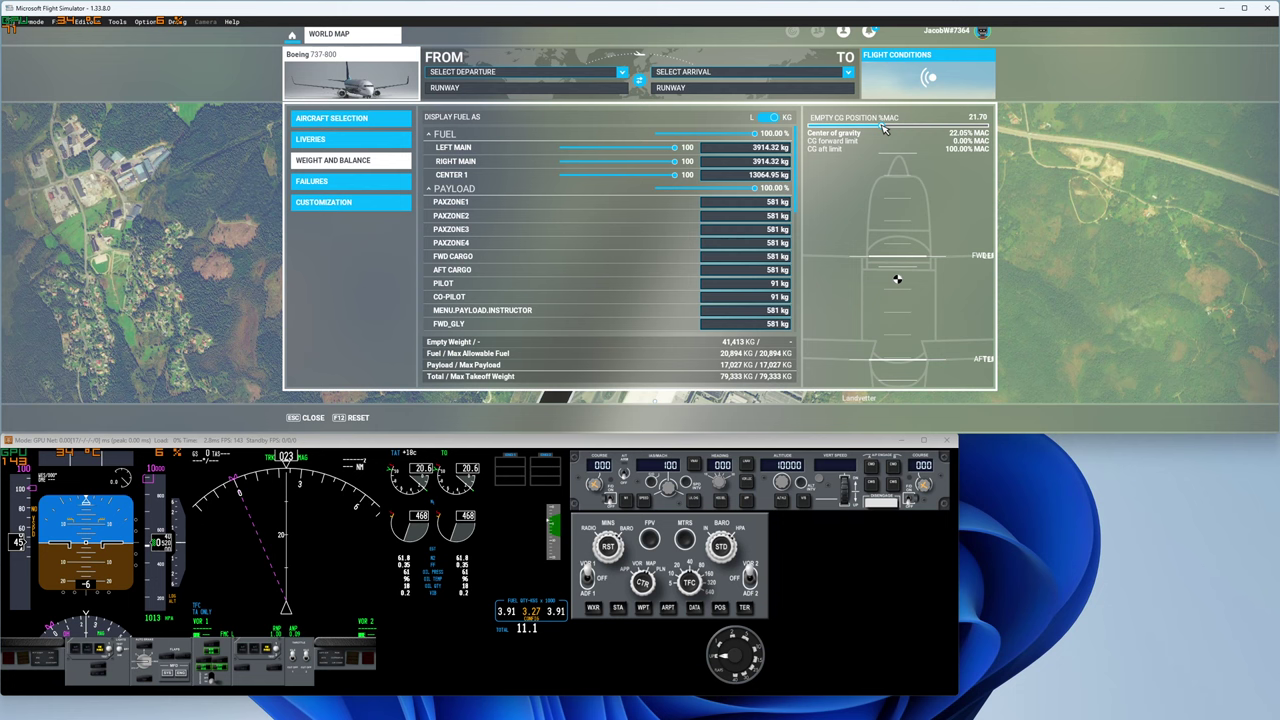
{"action": "mouse_move", "coordinate": [1030, 698]}
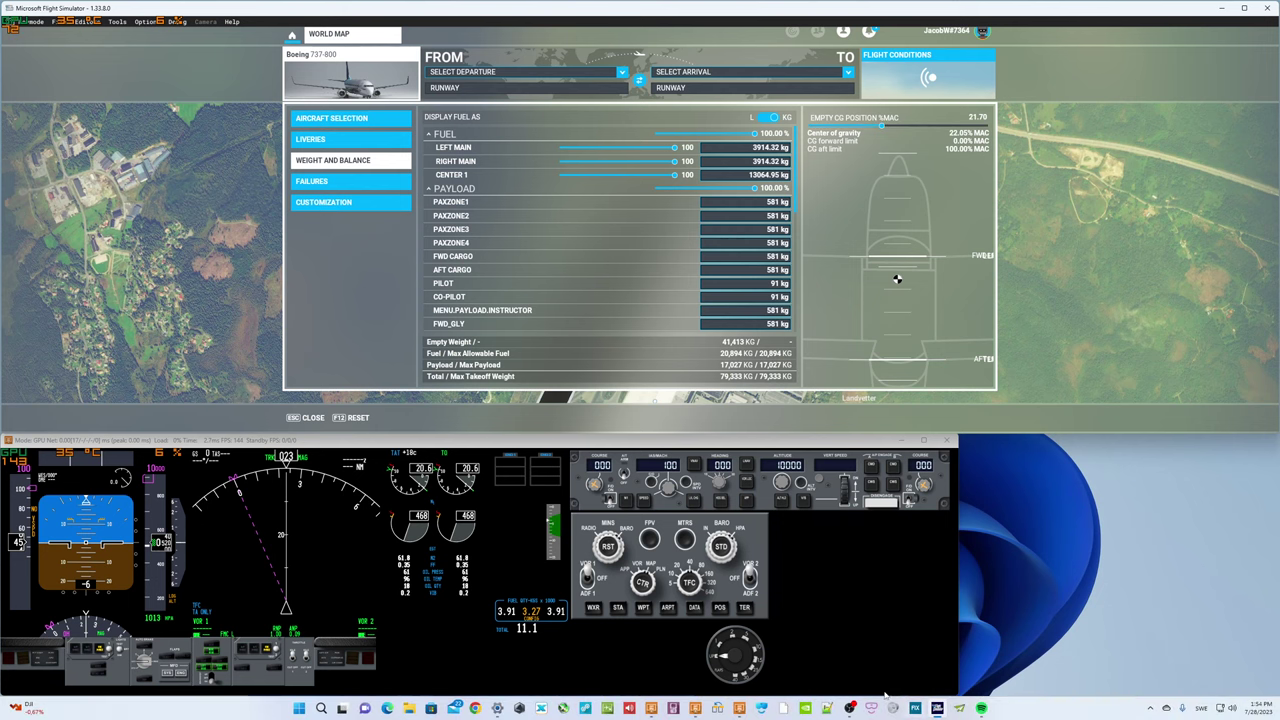
{"action": "left_click", "coordinate": [849, 708]}
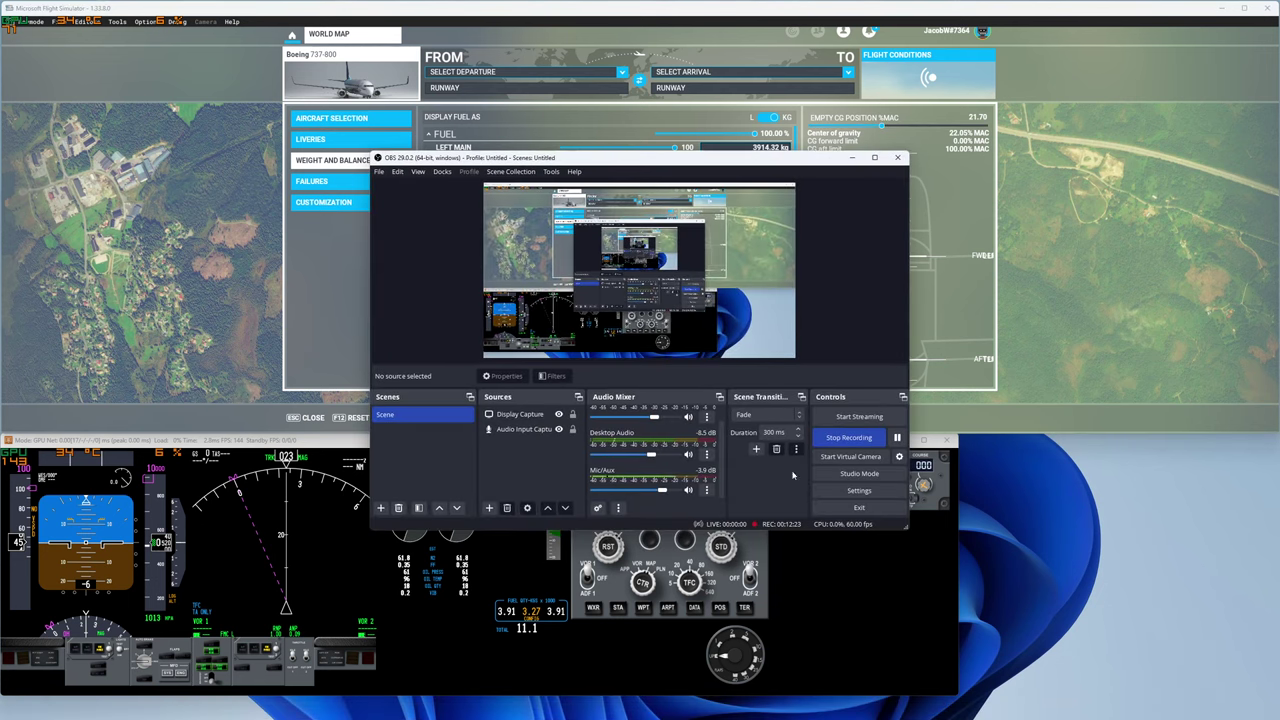